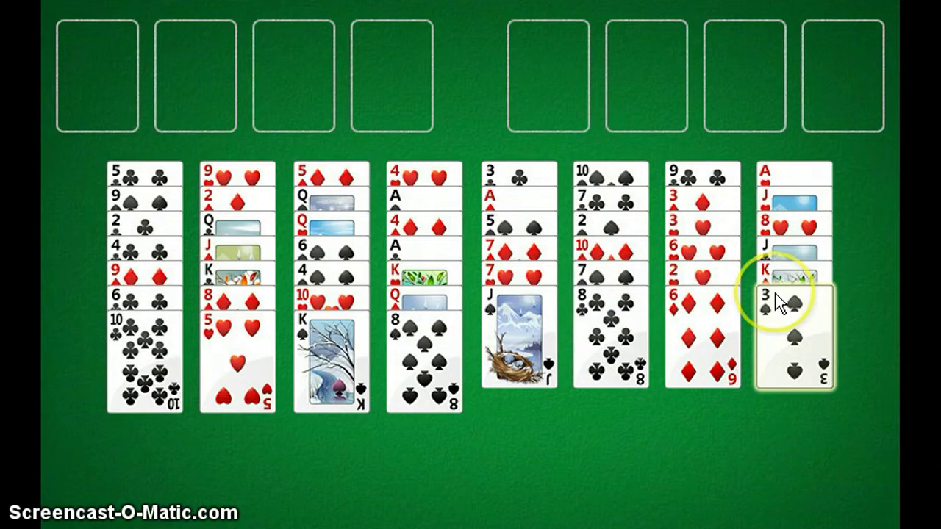
Step: Clear the card selections (3♠, 7♣ and 8♣) in the current game
click(731, 110)
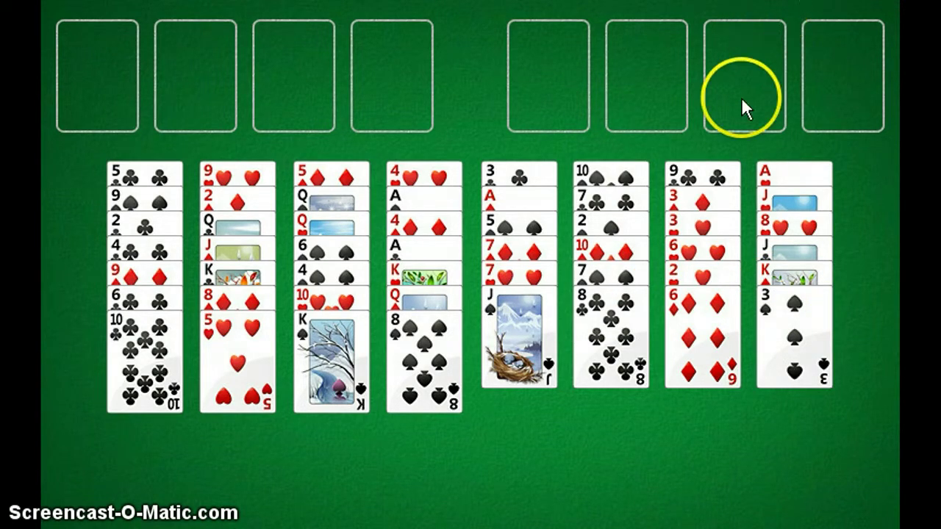
click(576, 279)
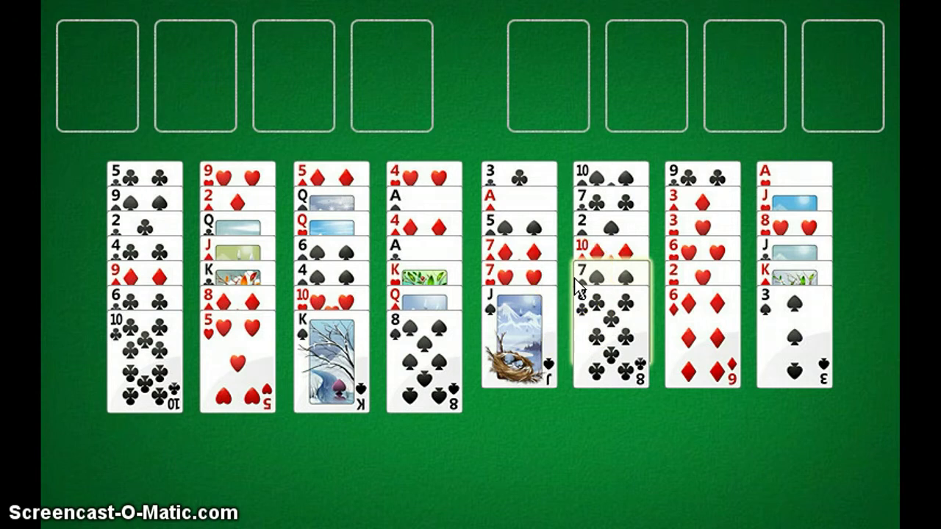
click(204, 145)
click(100, 148)
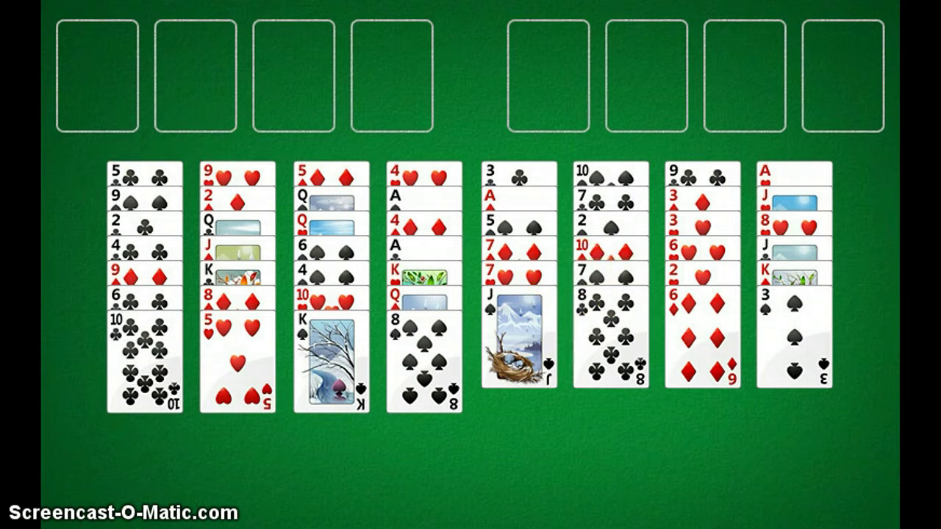
Step: Start a new deal of game number 9643 through Select Game
click(59, 0)
click(94, 41)
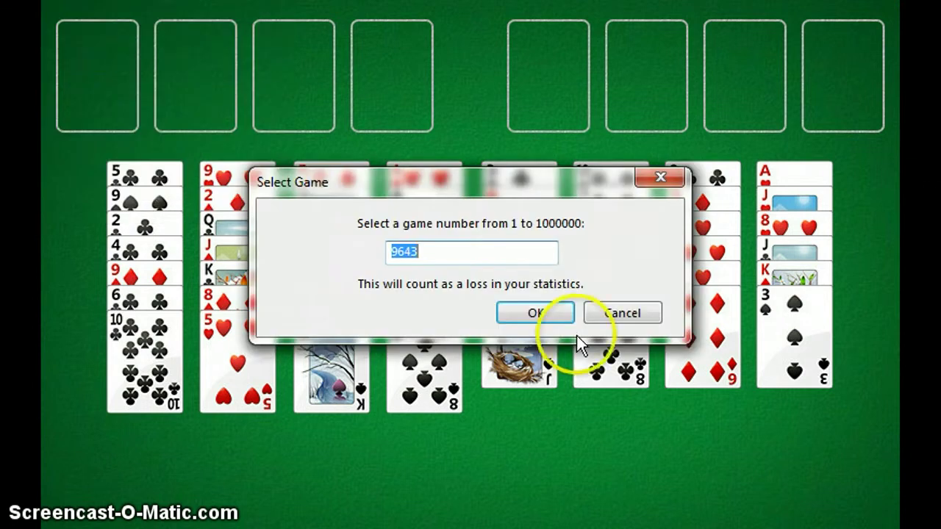
click(535, 316)
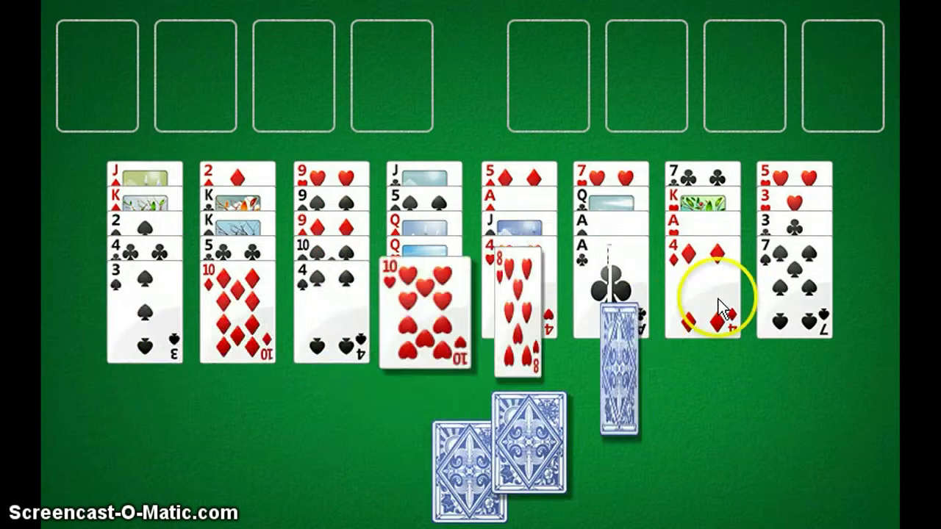
Step: Park the 3♦ from column six in a free cell
click(632, 318)
click(498, 294)
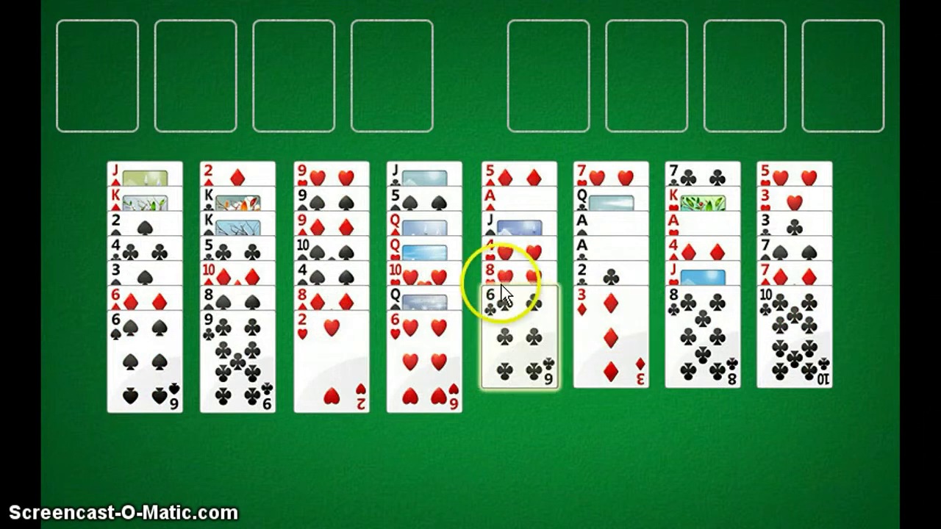
click(714, 312)
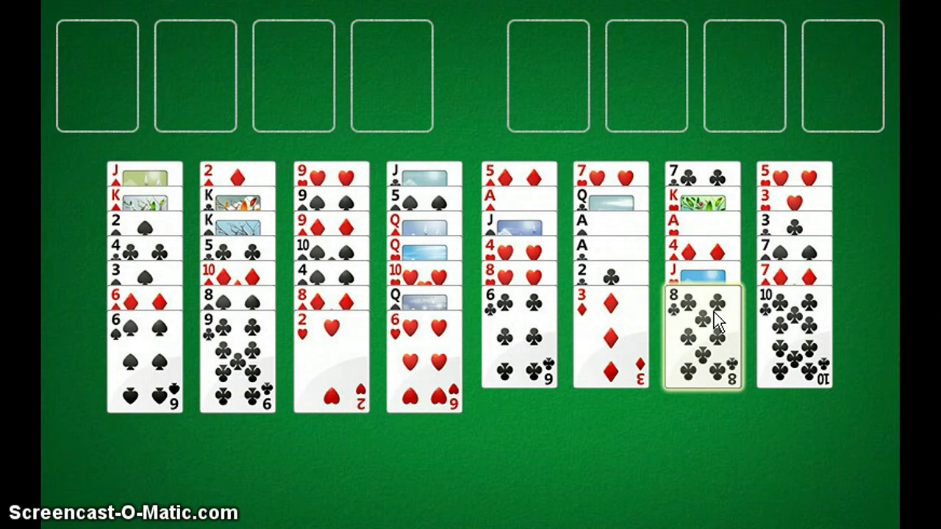
click(636, 301)
click(364, 316)
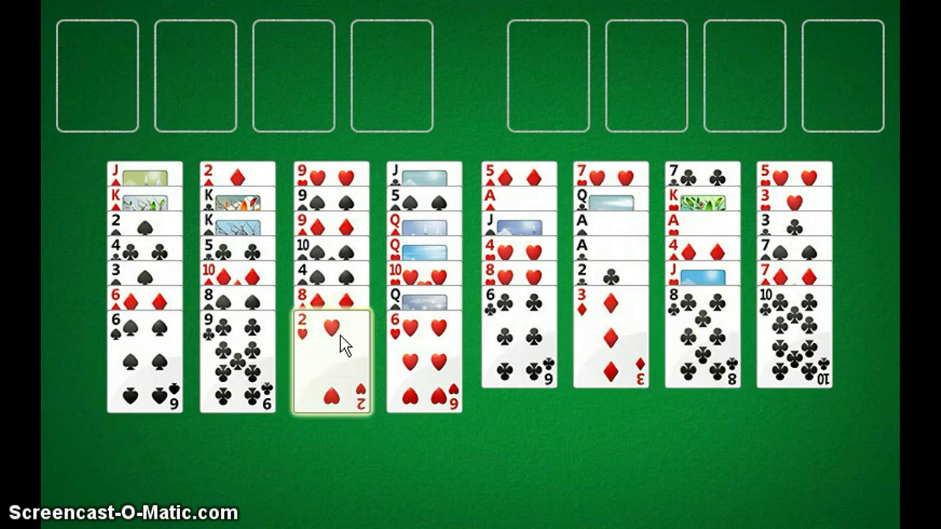
click(253, 340)
click(338, 378)
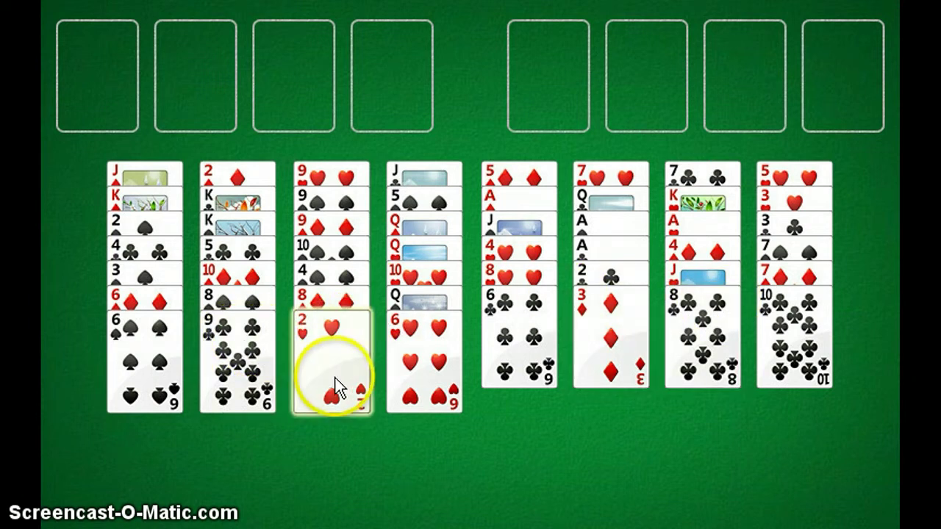
click(577, 307)
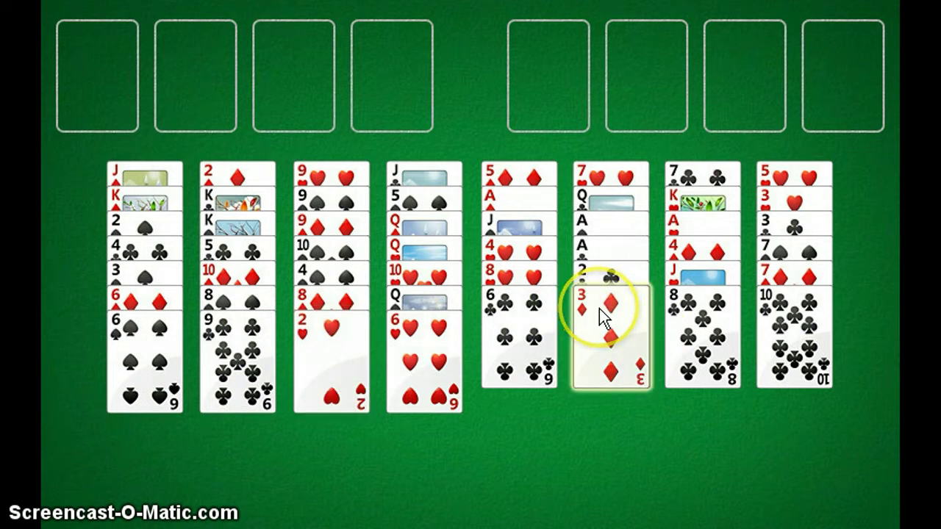
double_click(599, 316)
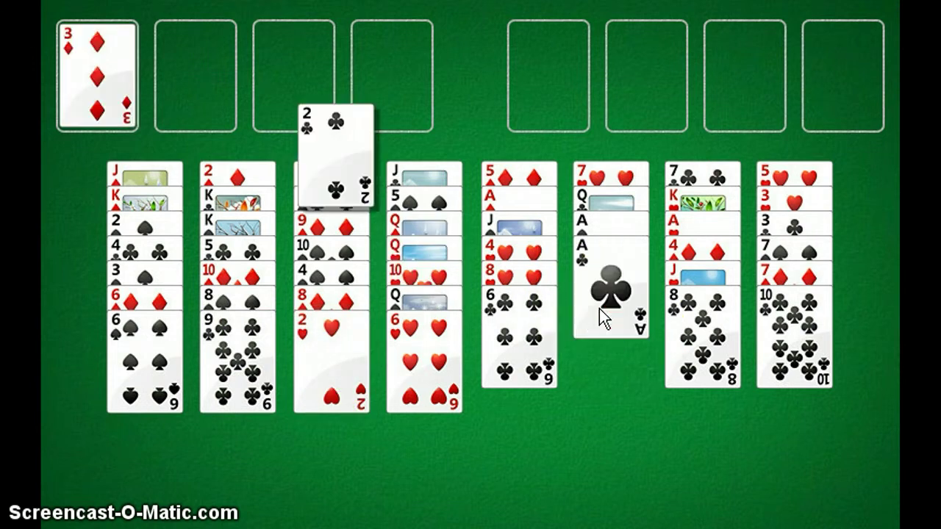
Step: Send the 2♣ and A♠ home and park the 8♣ in a free cell
click(583, 315)
click(548, 314)
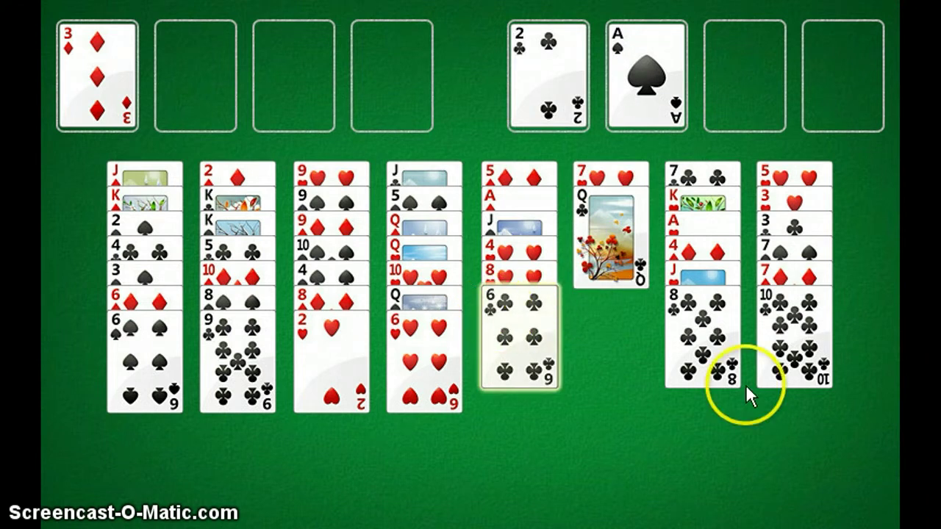
click(706, 353)
double_click(696, 309)
Step: Move the J♥ onto the Q♠ and park the 4♦ and K♥ in free cells
click(697, 307)
click(623, 247)
click(714, 272)
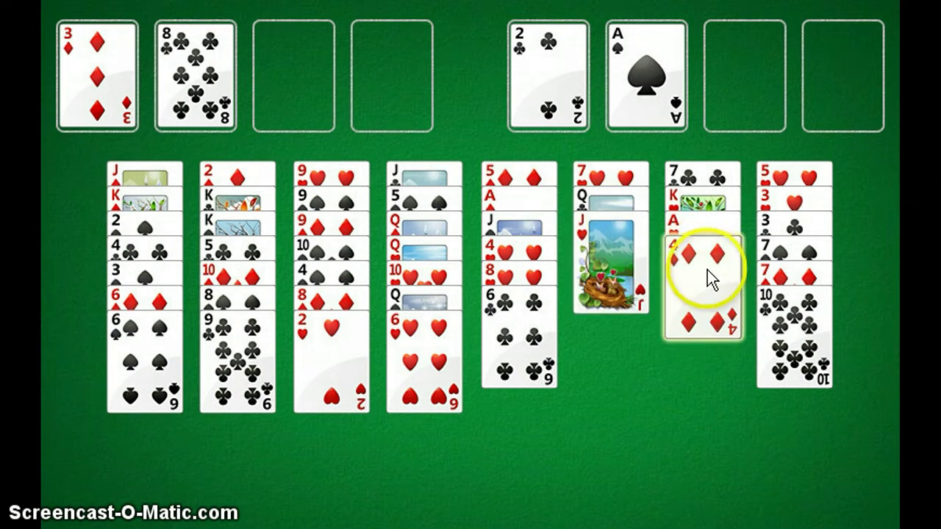
double_click(708, 270)
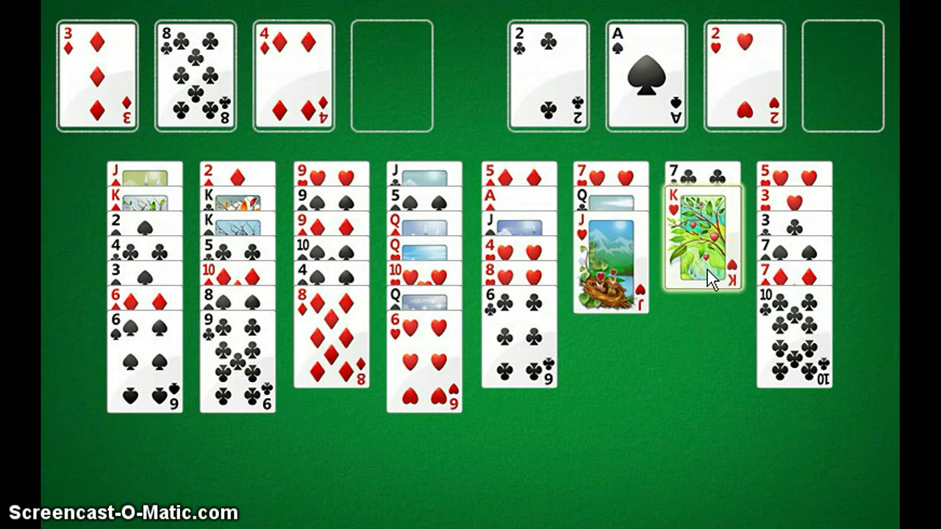
double_click(707, 270)
Step: Put the 7♣ on the 8♦ and build K♥-Q♠-J♥ in empty column seven
click(703, 242)
click(298, 360)
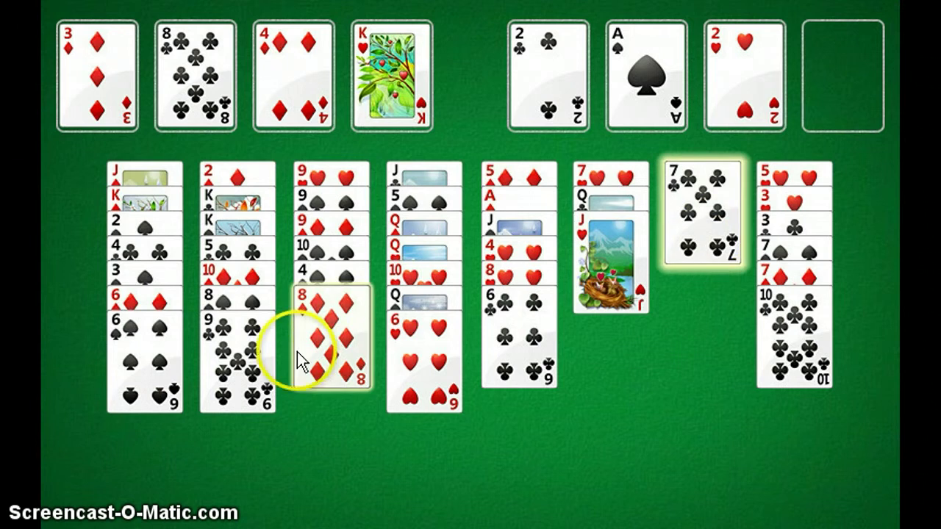
click(380, 92)
click(689, 208)
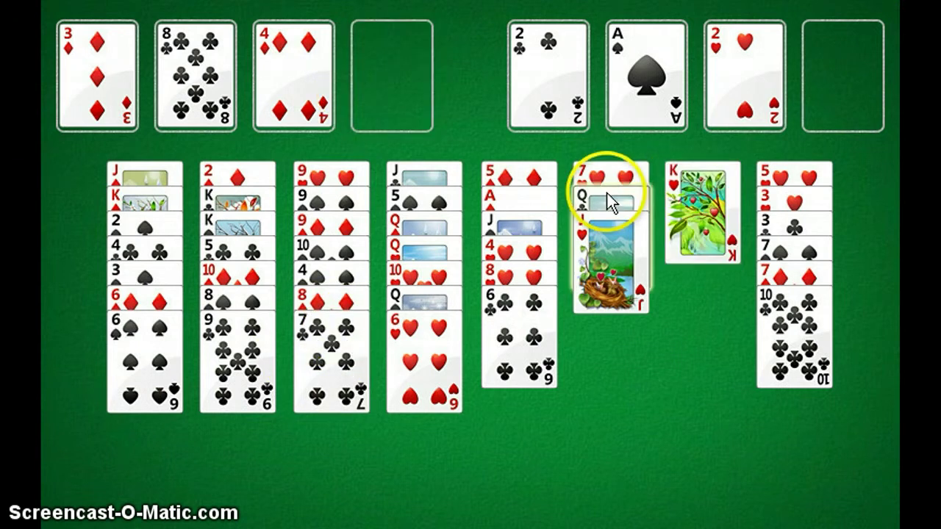
click(710, 202)
Step: Move the 8♦-7♣ pair onto the 9♣ and the 10♣ onto the J♥
click(312, 296)
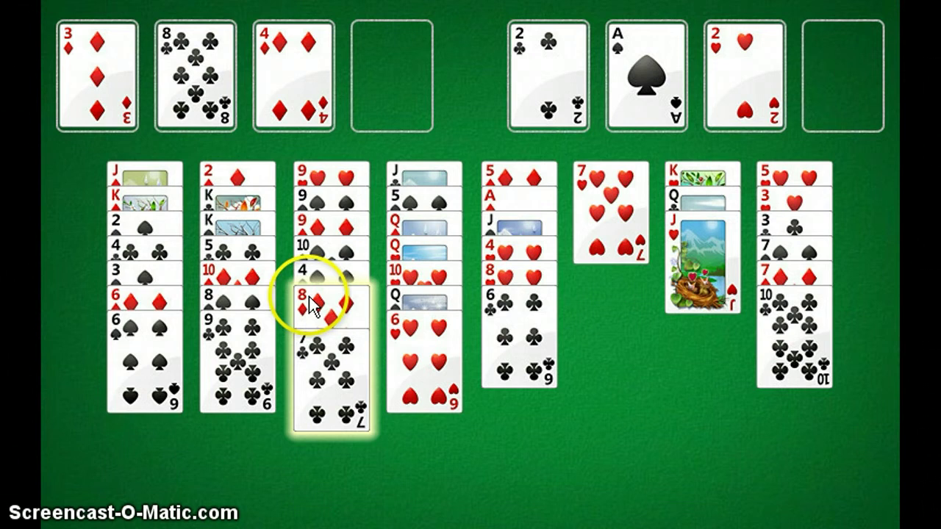
click(231, 346)
click(357, 297)
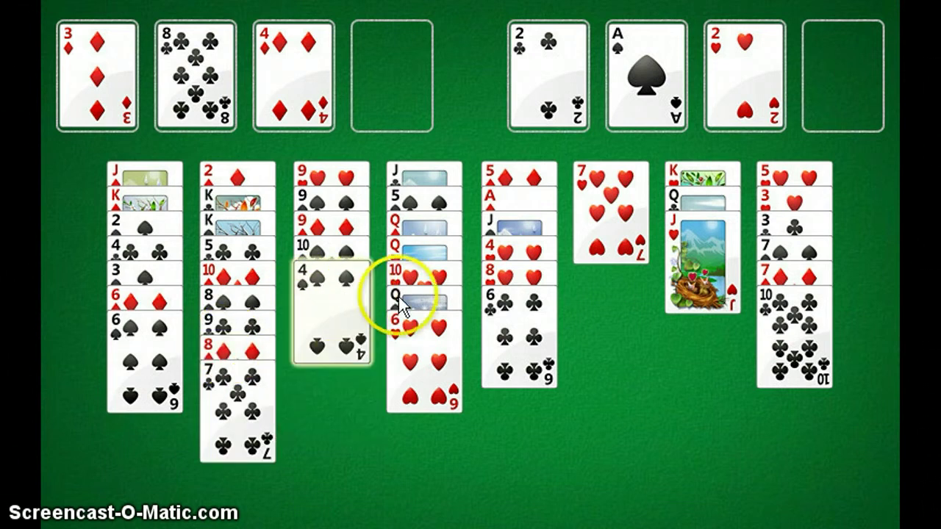
click(472, 322)
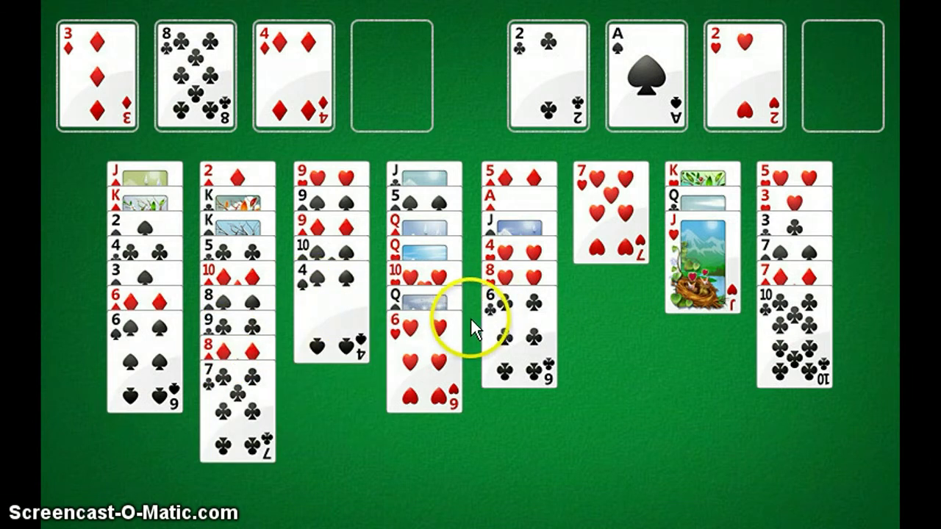
click(448, 330)
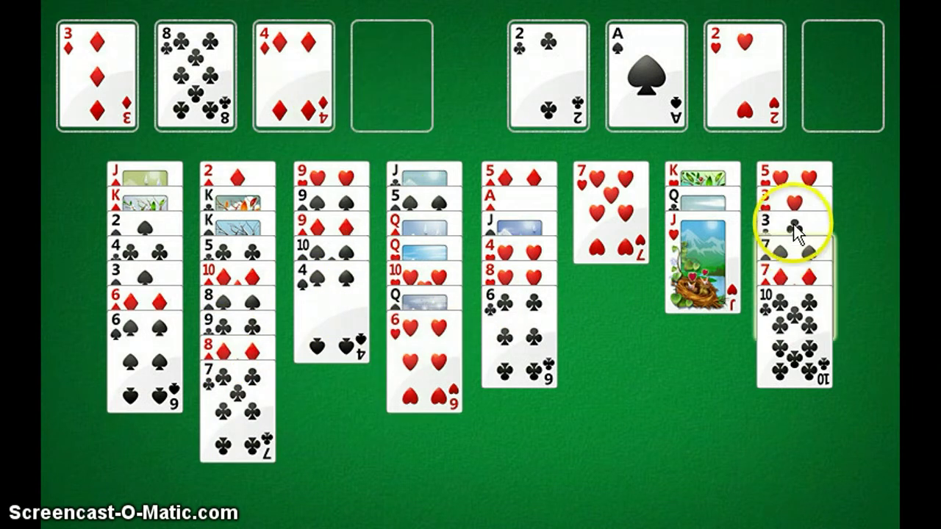
click(818, 345)
click(709, 272)
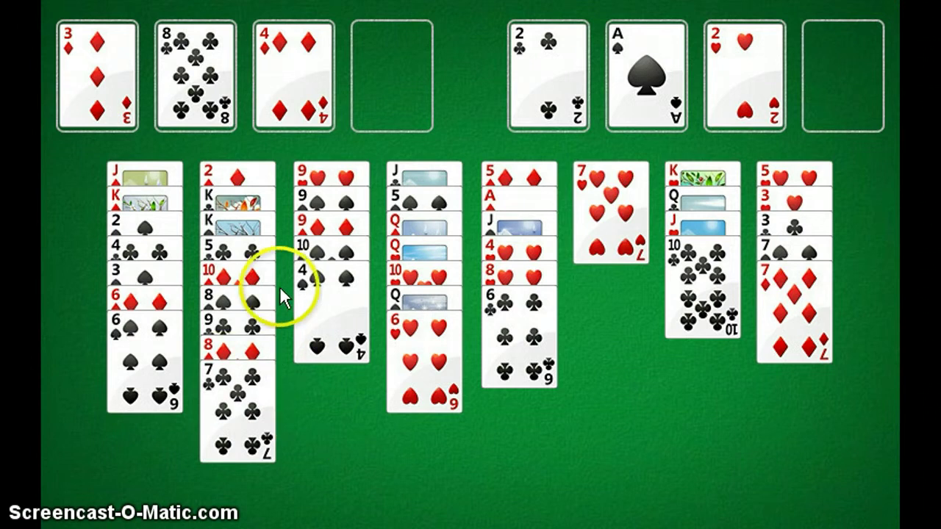
Step: Move the 6♥ onto the 7♣ and the 6♠ onto the 7♦, then reselect the 6♣
click(444, 373)
click(225, 408)
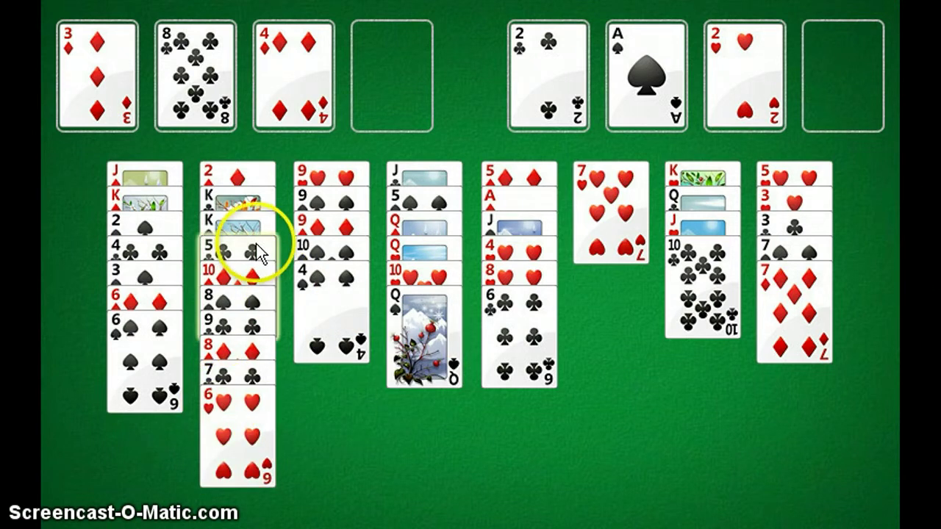
click(158, 372)
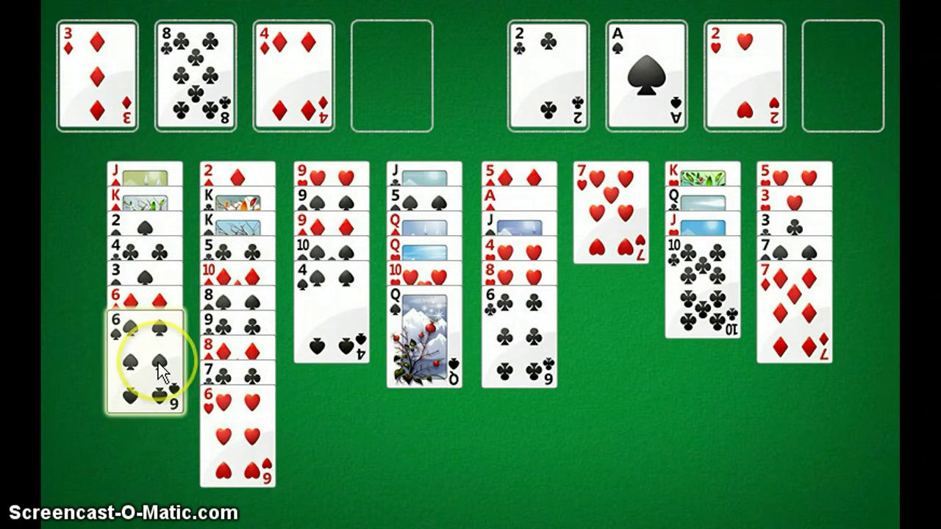
click(153, 365)
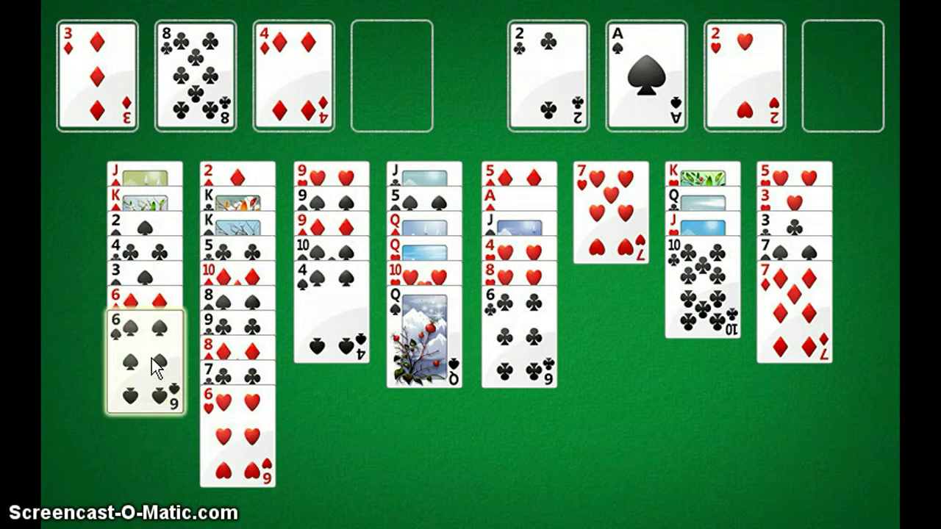
click(769, 303)
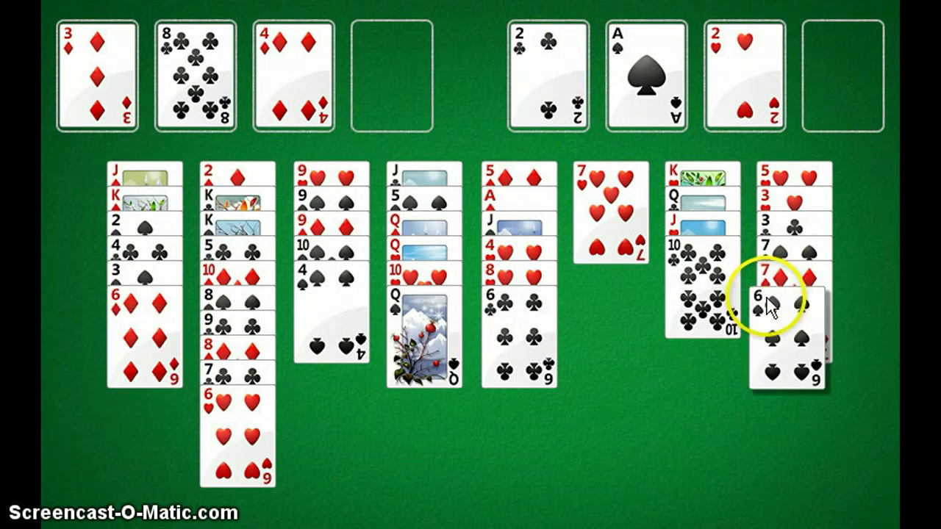
click(520, 339)
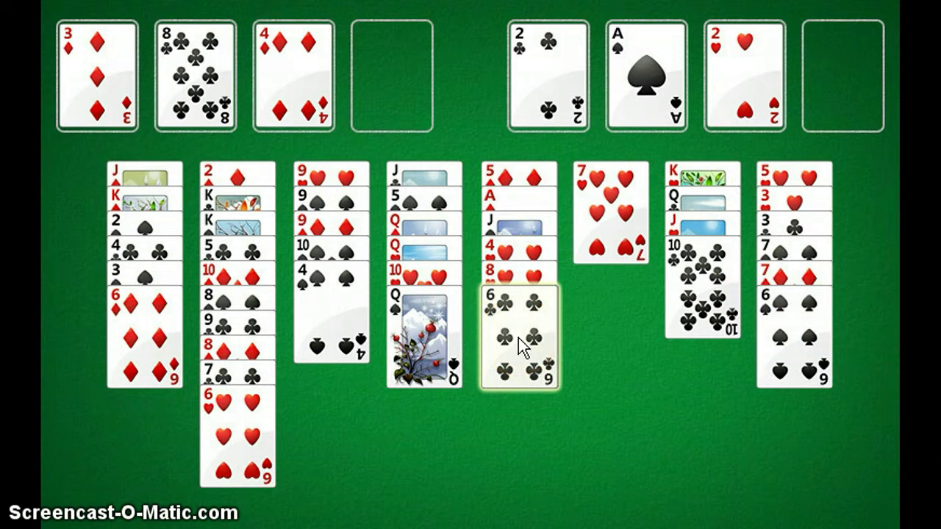
click(600, 299)
click(532, 315)
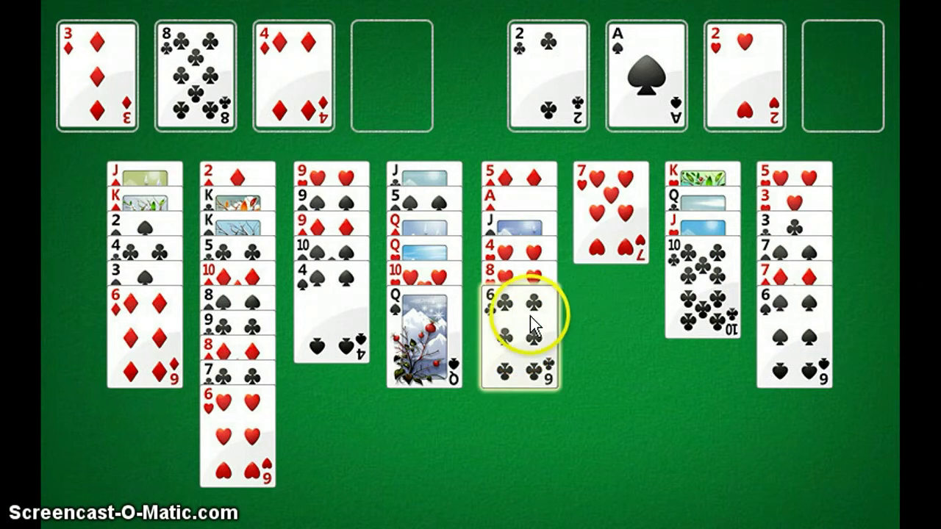
Step: Put the 8♣ in empty column six and stack the 7♥ on it
double_click(643, 226)
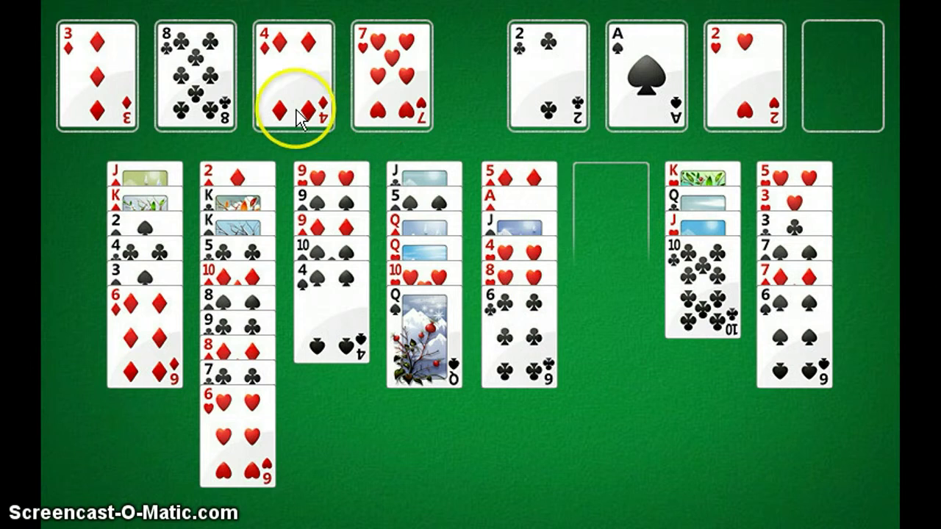
click(220, 99)
click(600, 198)
click(430, 106)
click(750, 335)
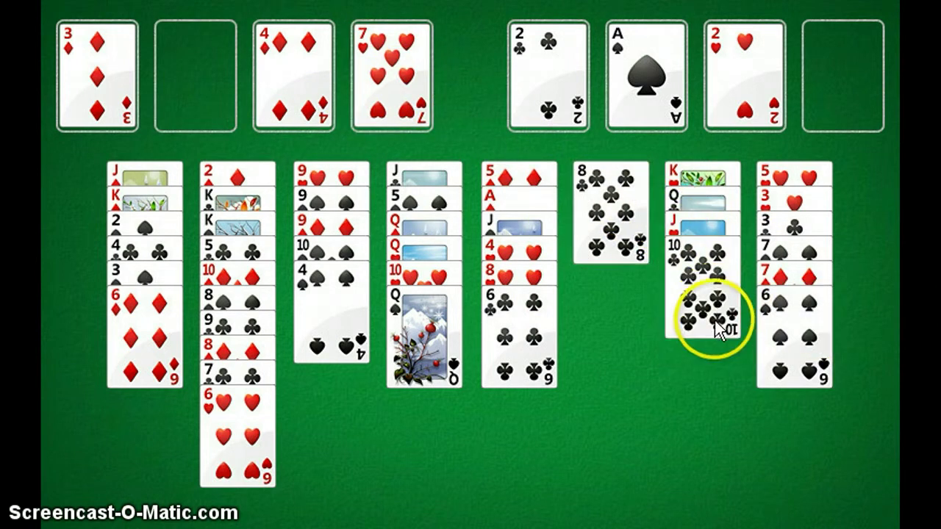
click(406, 100)
click(607, 187)
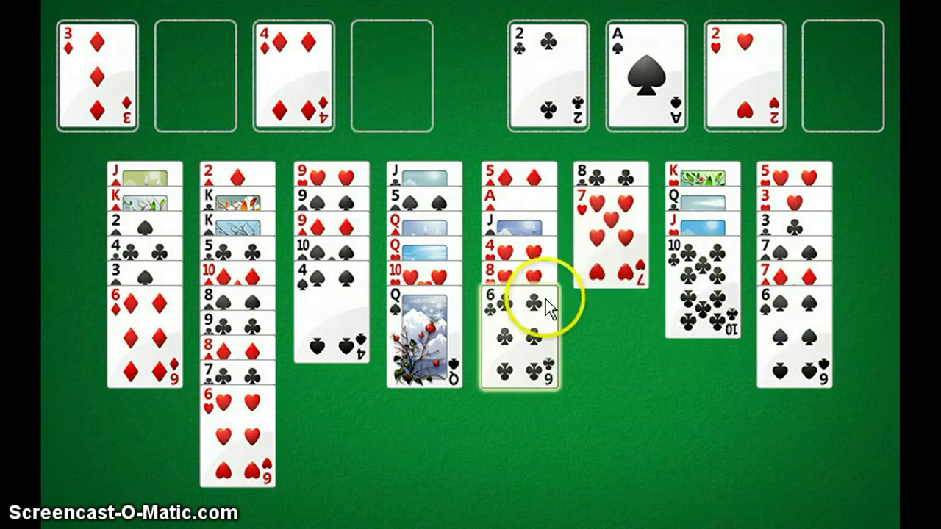
Step: Move the 6♣ from column five onto the 7♥ in column six
click(522, 294)
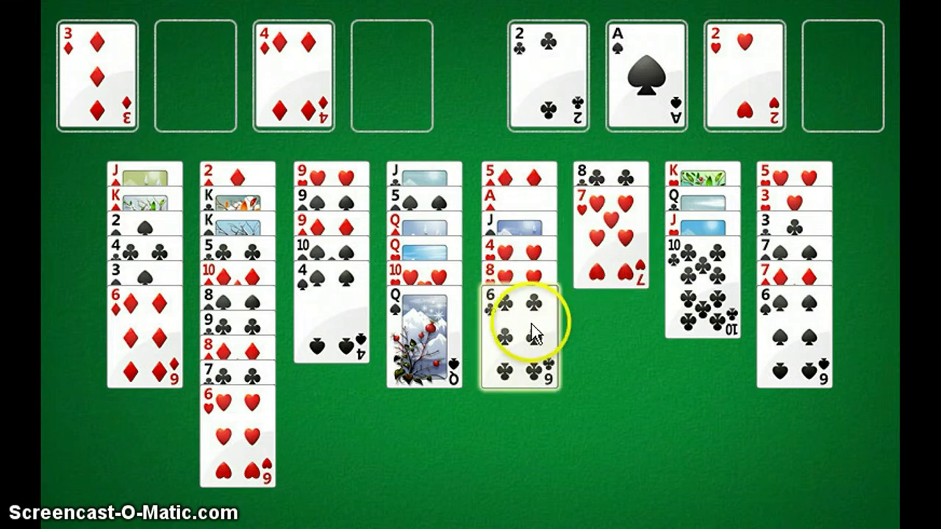
click(778, 379)
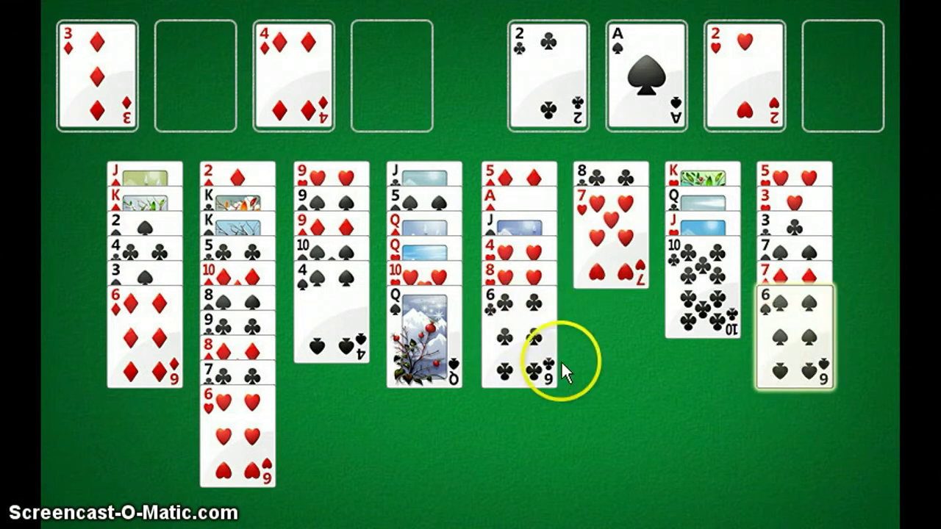
click(540, 354)
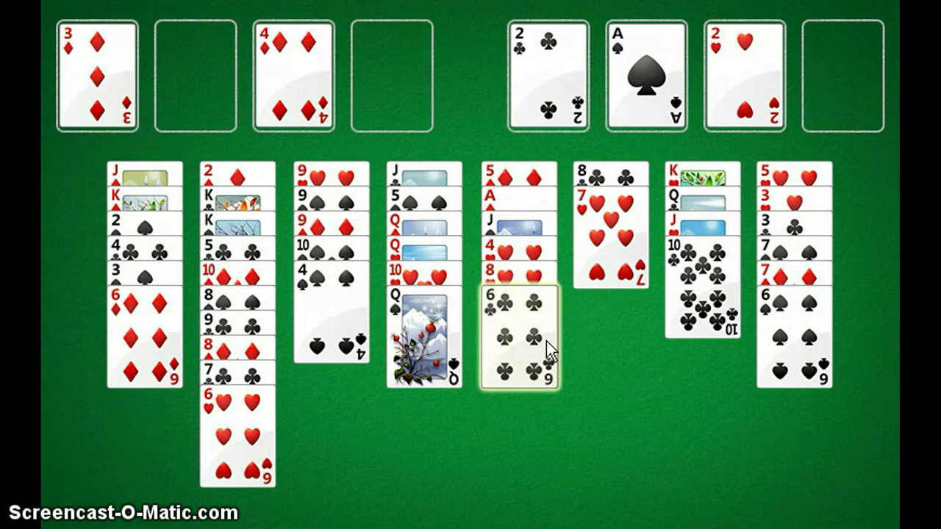
click(377, 368)
click(544, 299)
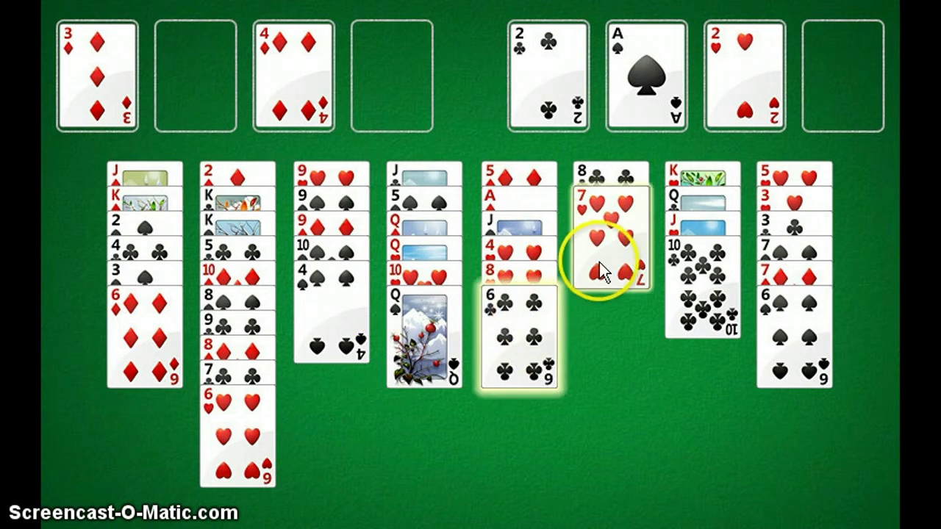
drag(544, 298, 600, 260)
click(418, 297)
Step: Try picking up the 9♣, 6♦ and 6♠ without completing a move
click(307, 288)
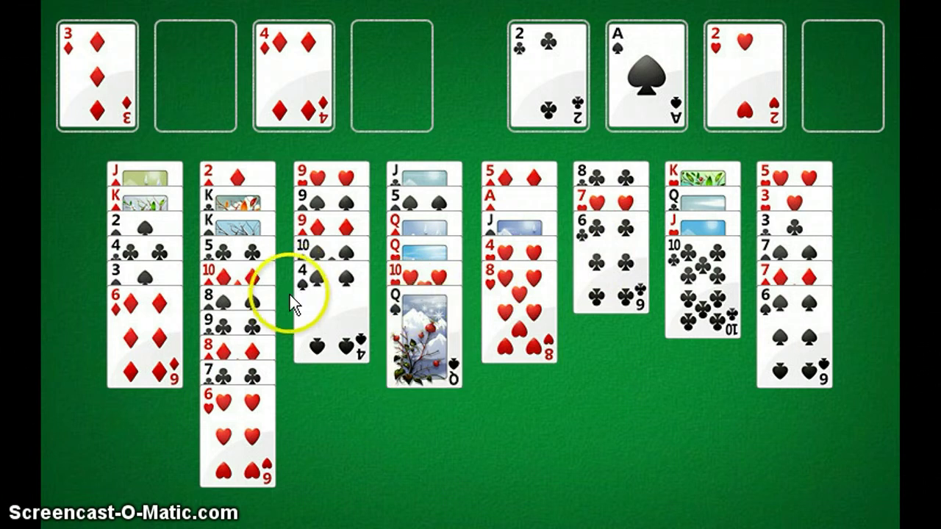
click(274, 324)
click(662, 243)
click(578, 279)
click(151, 305)
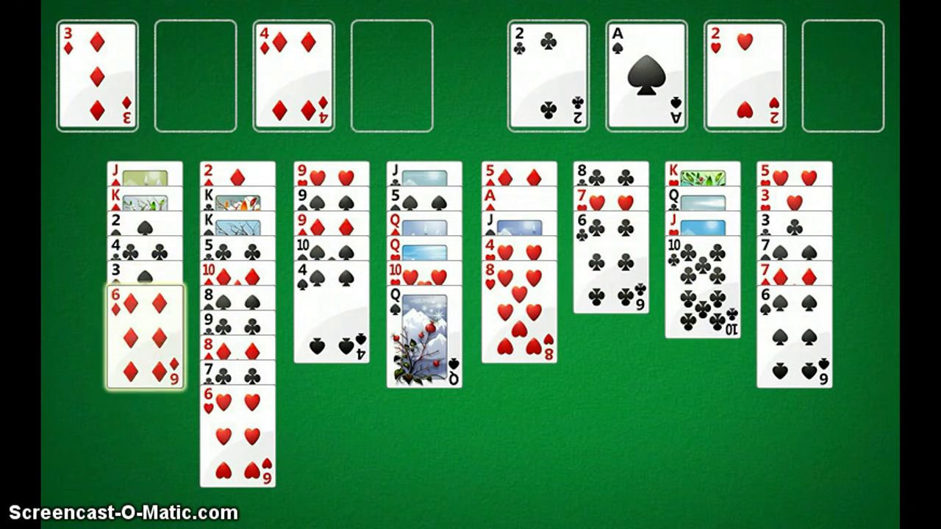
click(791, 271)
click(792, 298)
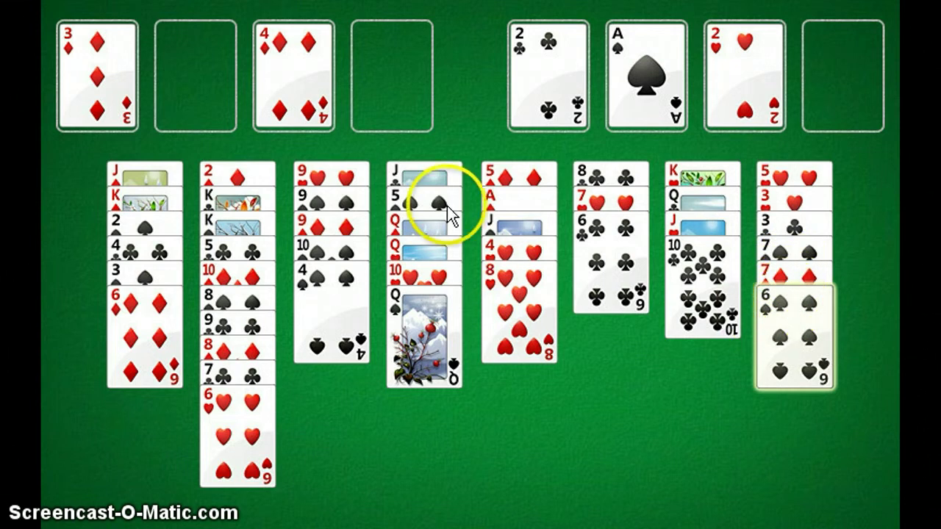
click(536, 121)
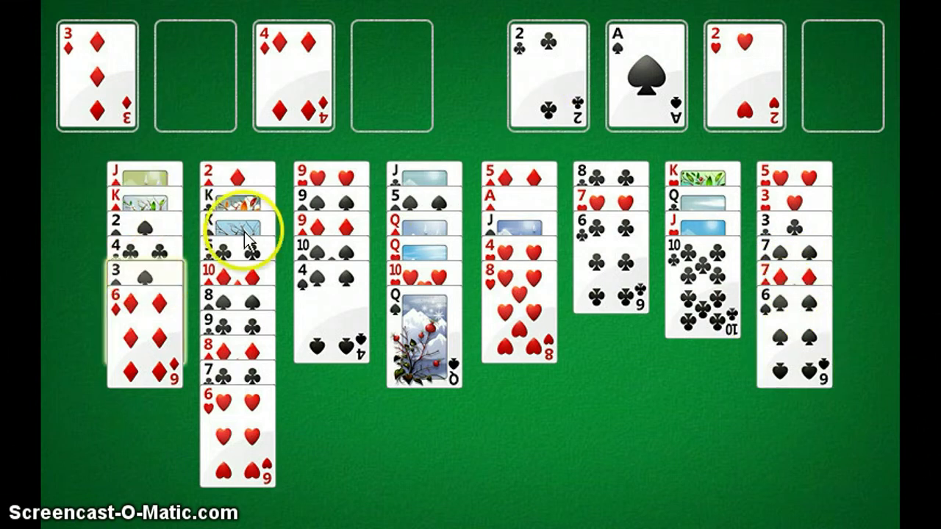
click(777, 318)
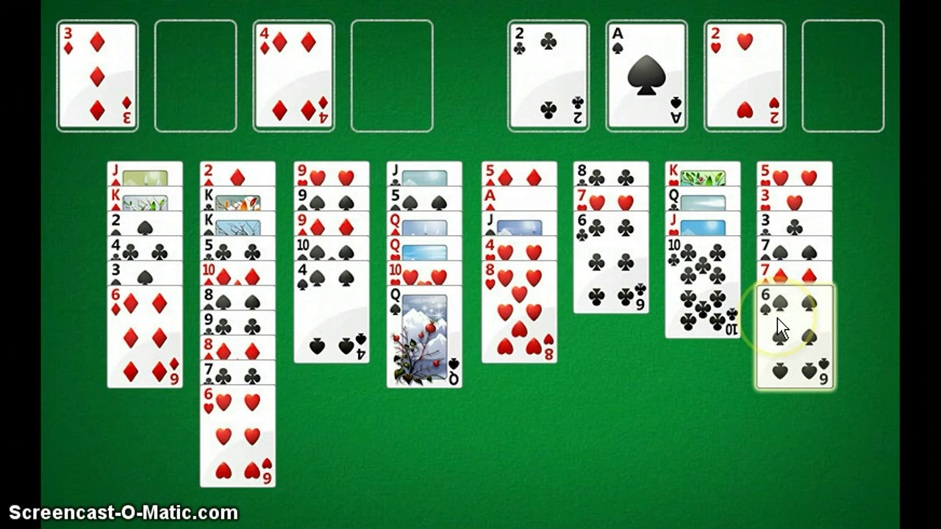
click(610, 243)
click(69, 63)
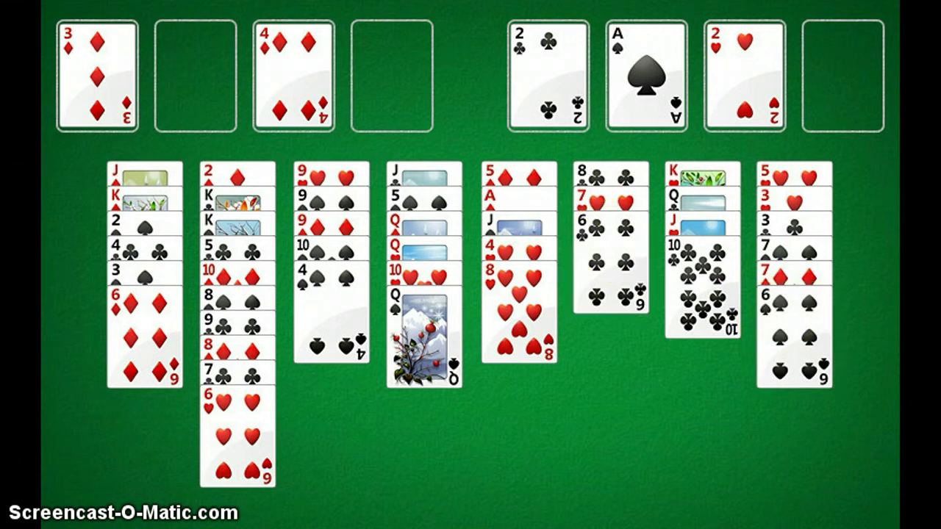
Step: Undo the 6♣ move and place the 6♠ from column eight on the 7♥
click(59, 0)
click(101, 69)
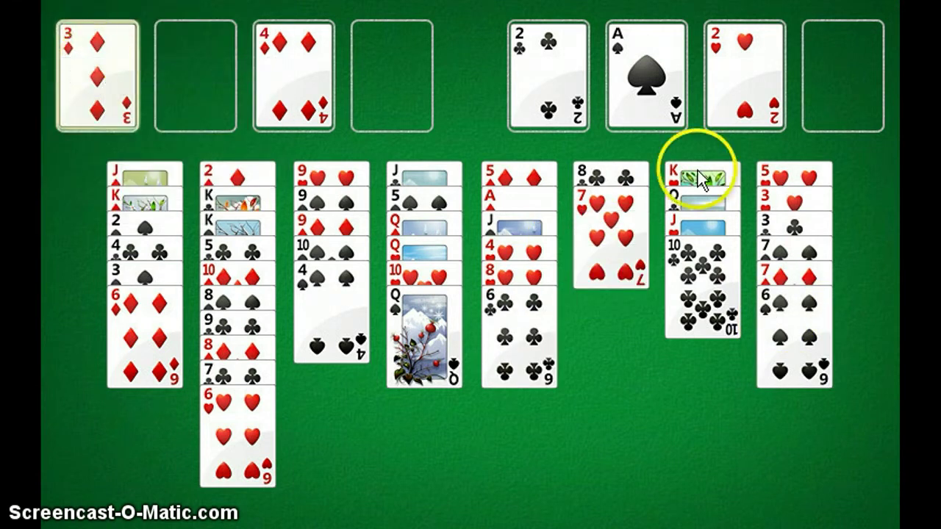
click(761, 309)
click(615, 230)
click(789, 305)
Step: Park the 7♦ and 7♠, send the 3♣ and 3♥ home, and put 5♥ on 6♠
double_click(789, 305)
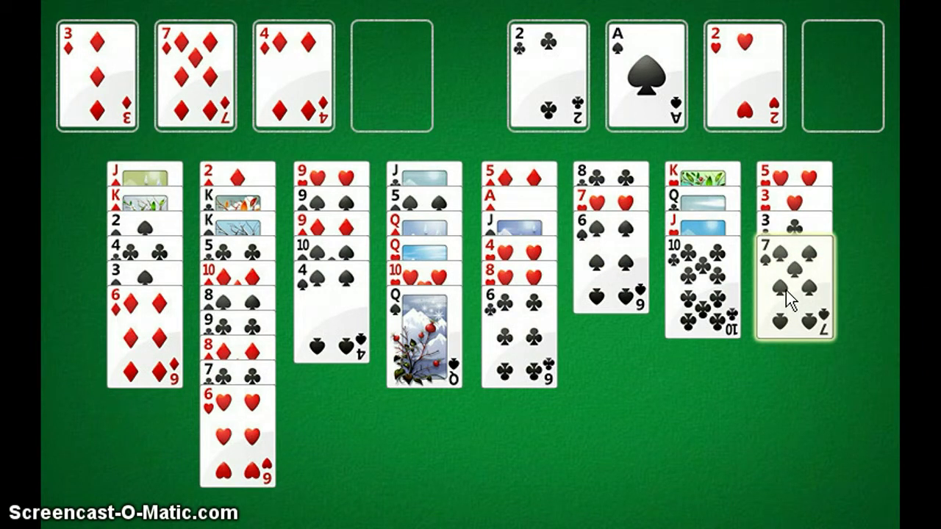
double_click(789, 300)
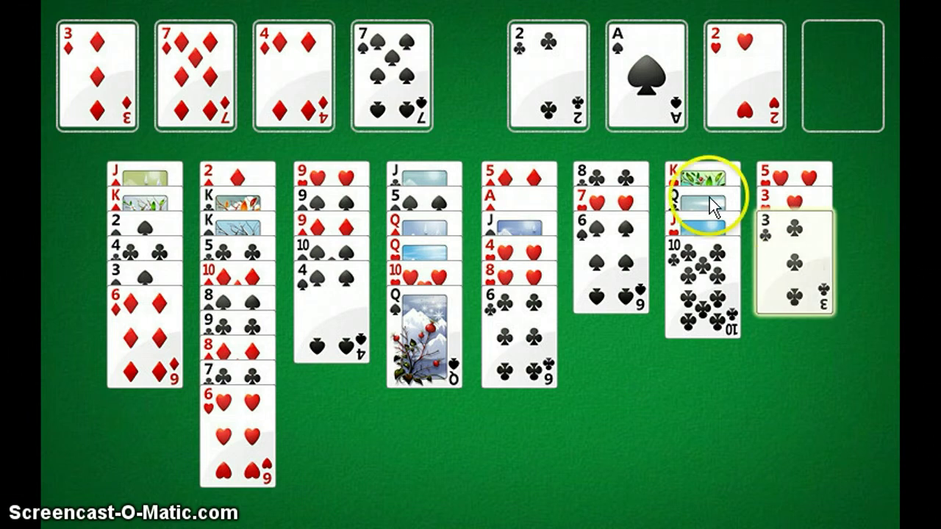
click(556, 80)
click(794, 248)
click(747, 88)
click(813, 213)
click(599, 254)
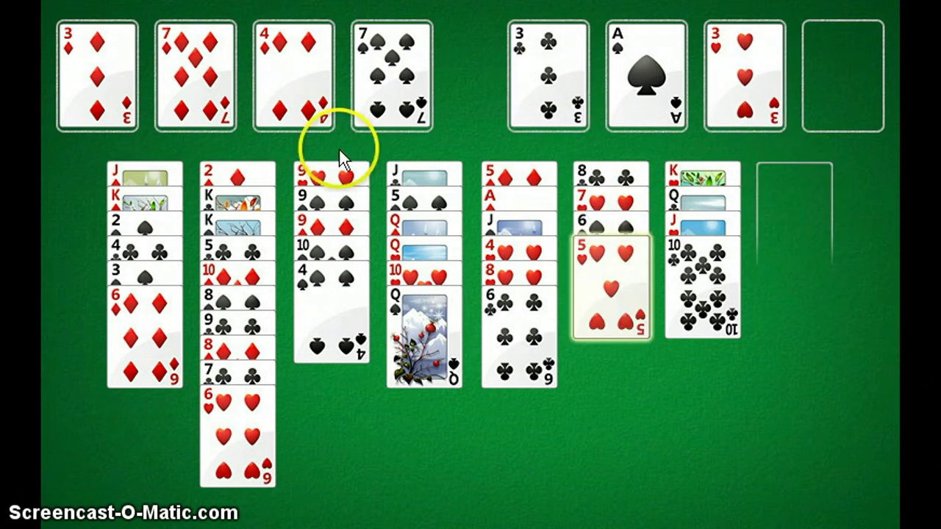
Step: Move the 7♦ into empty column eight and the 6♣ onto it
click(403, 118)
click(189, 84)
click(776, 201)
click(786, 217)
click(418, 115)
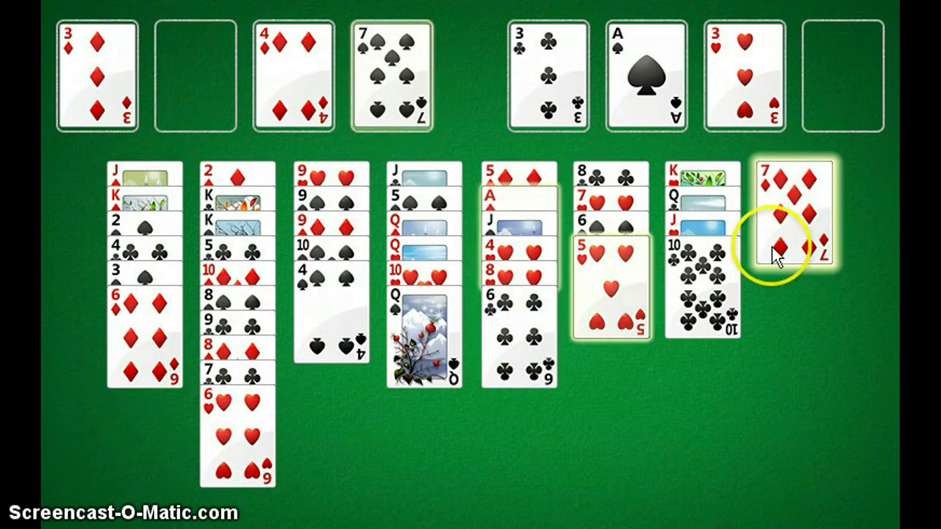
click(551, 314)
click(808, 210)
Step: Move the 7♠ onto the 8♥ and the 4♠ onto the 5♥
click(425, 114)
click(511, 289)
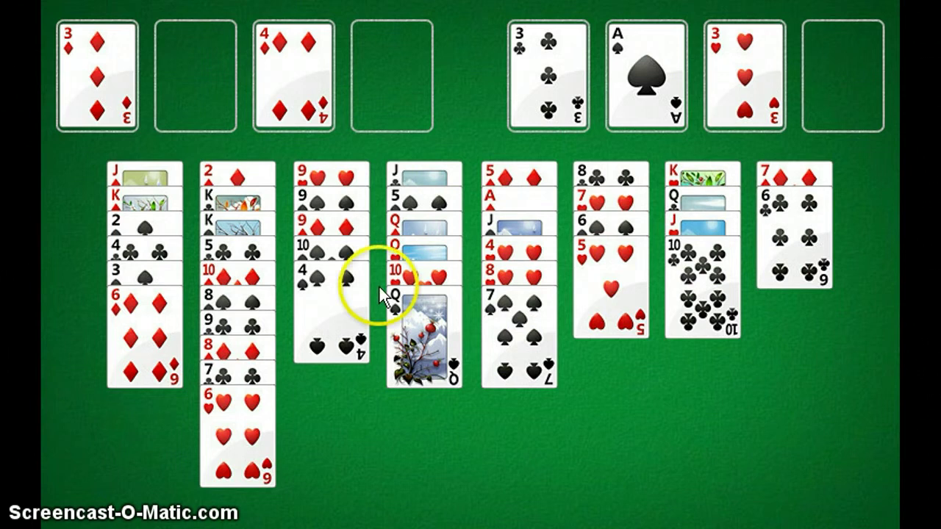
click(336, 335)
click(552, 306)
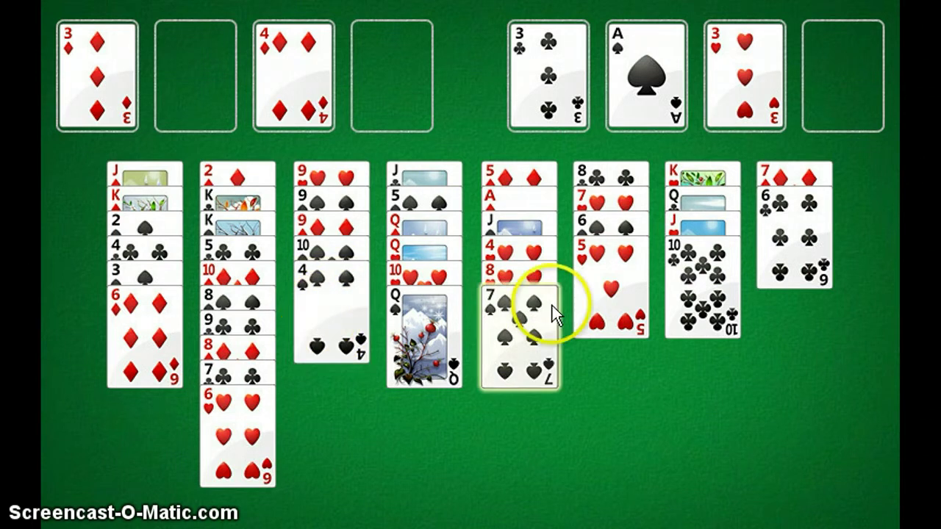
click(343, 304)
click(592, 305)
Step: Move the 6♦ from column one onto the 7♠ in column five
click(326, 281)
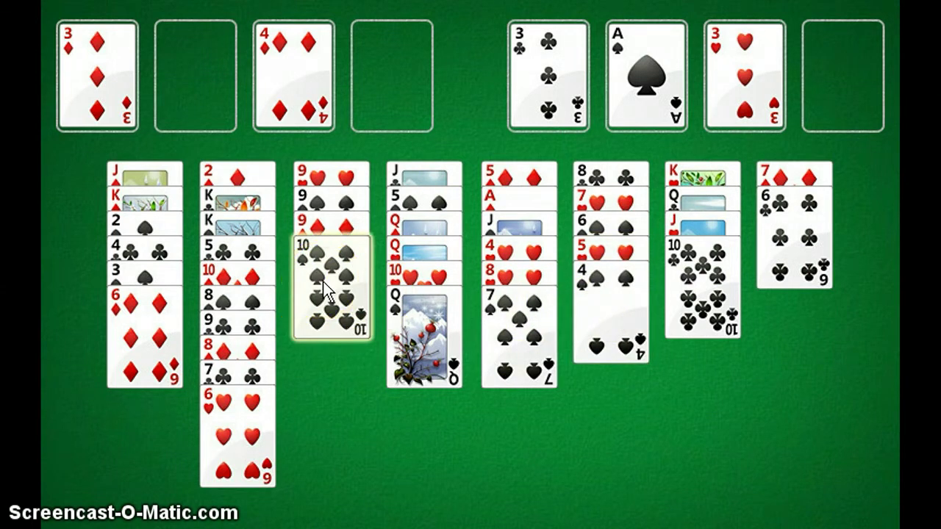
click(654, 243)
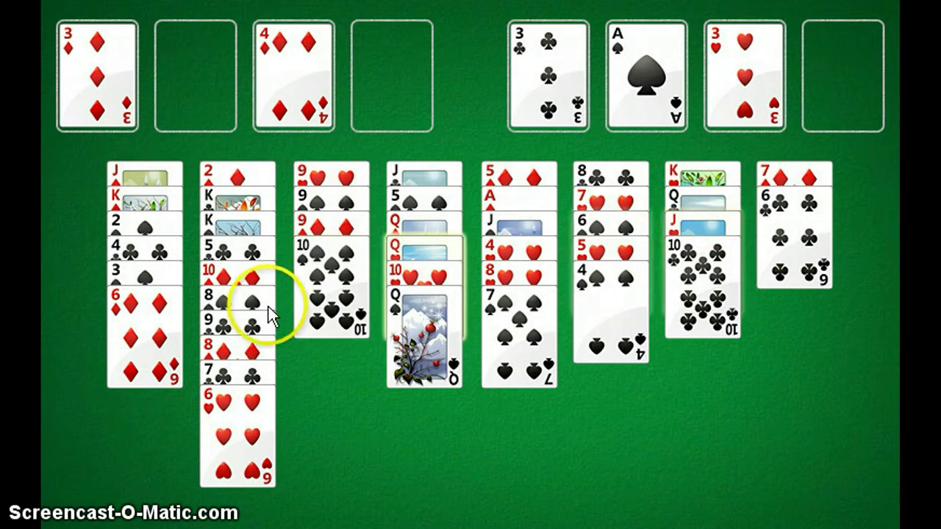
click(151, 338)
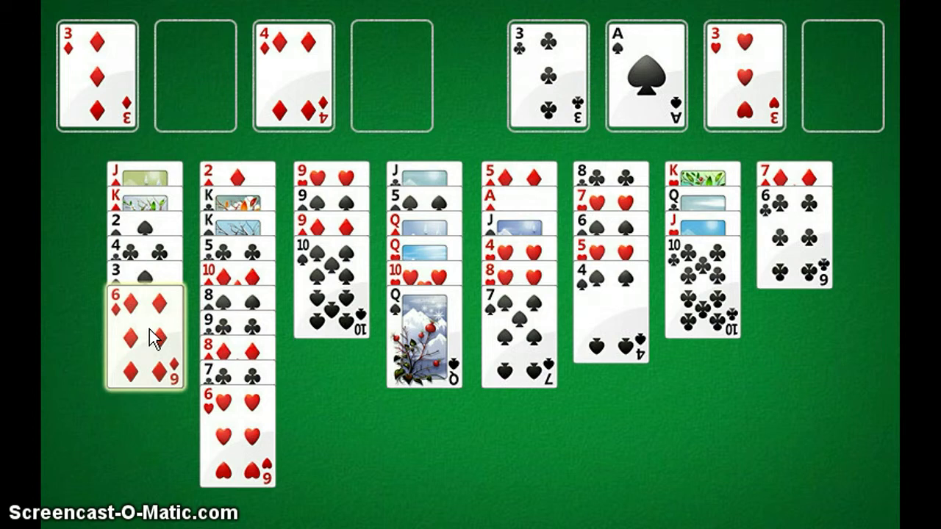
click(328, 294)
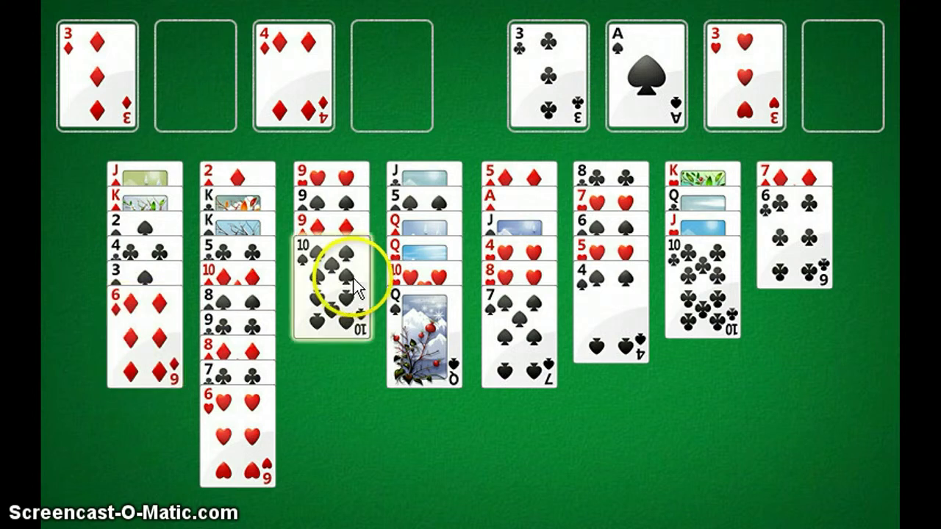
click(611, 264)
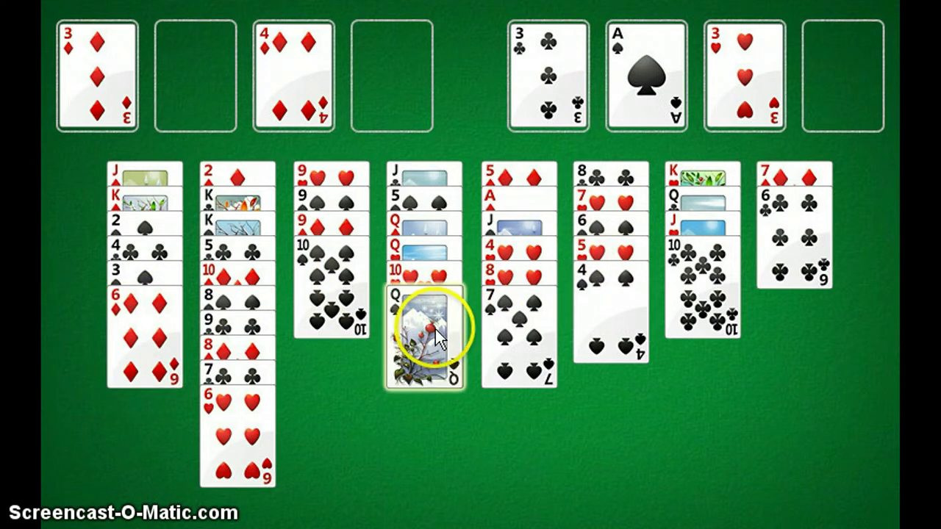
click(167, 317)
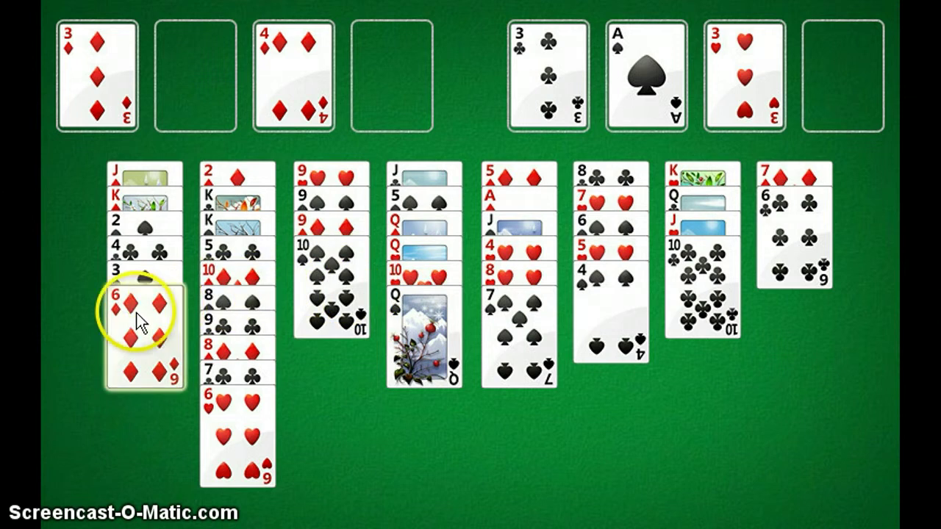
click(542, 337)
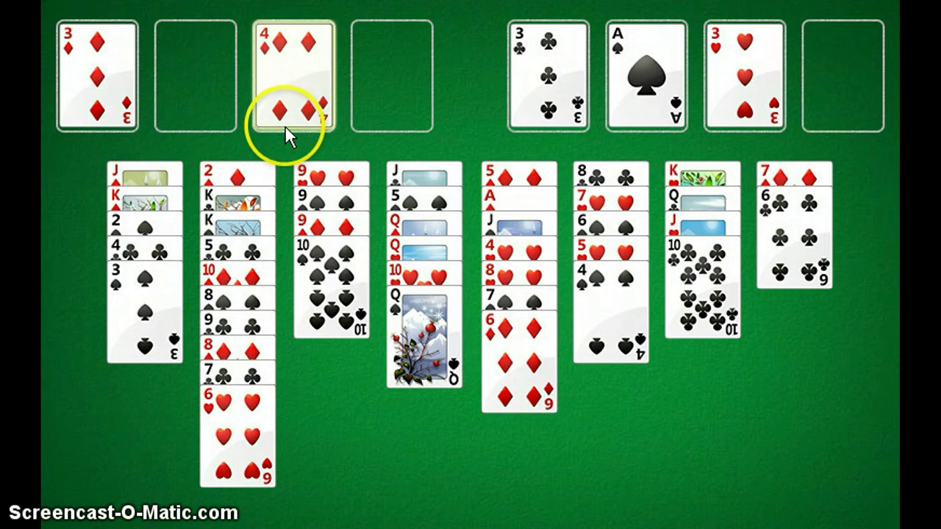
click(612, 247)
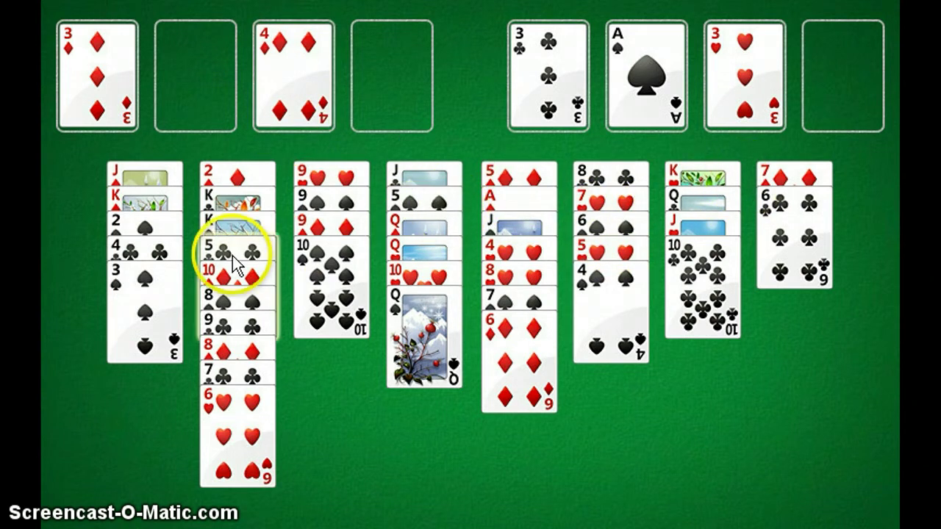
Step: Park the 3♠, send the 4♣ and 2♠ home, then put the 3♠ on the spades foundation
double_click(133, 313)
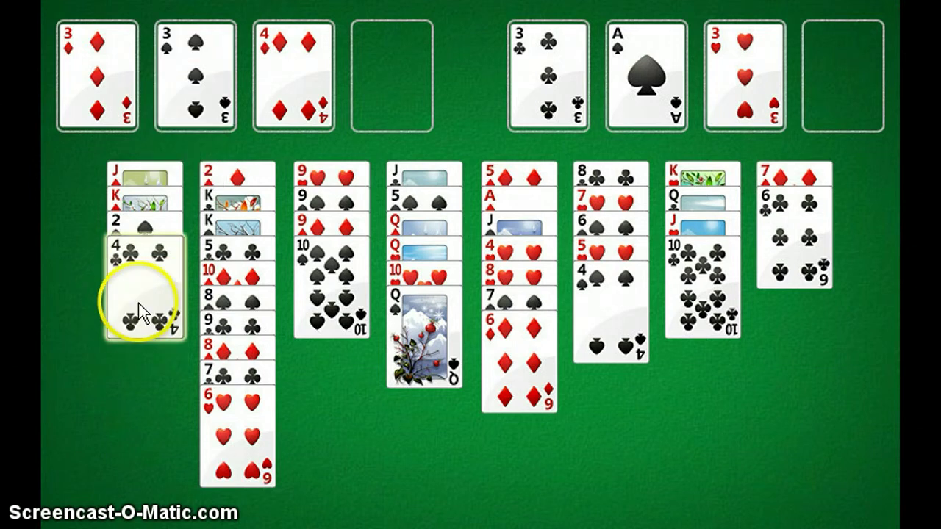
click(546, 74)
click(213, 99)
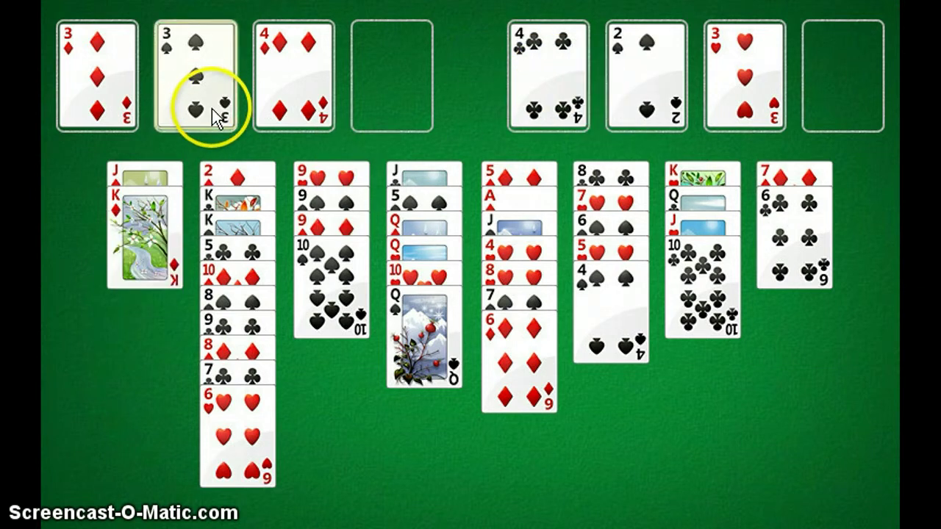
click(548, 88)
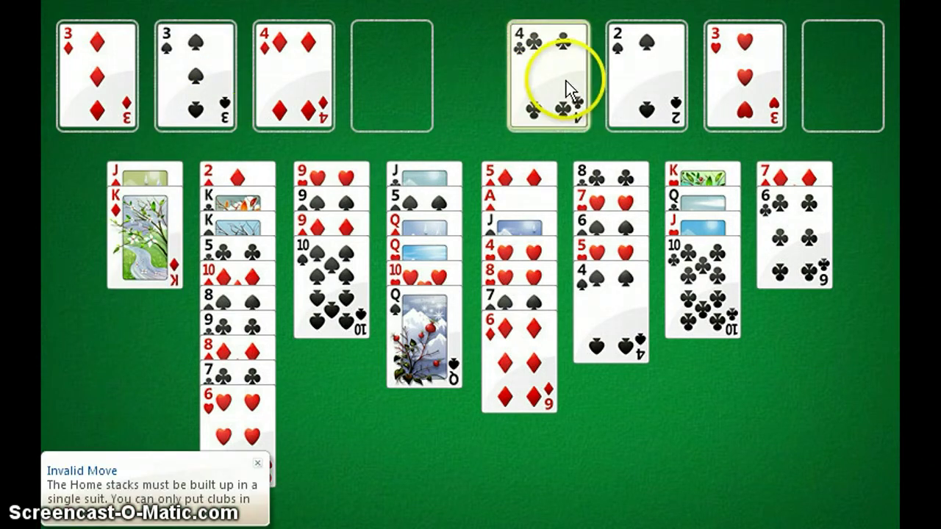
click(228, 96)
click(621, 47)
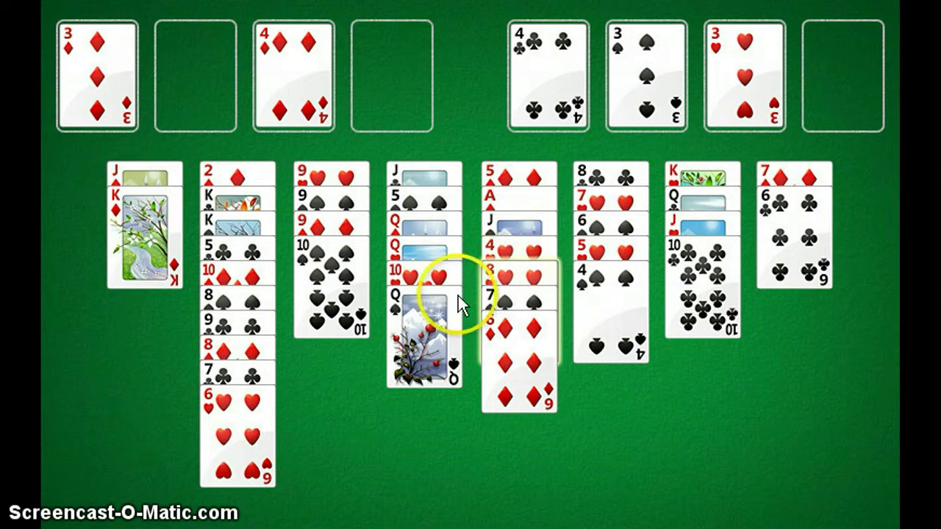
Step: Park K♦ and J♦ in free cells, then move K♦ into empty column 1
click(243, 450)
click(243, 294)
click(353, 302)
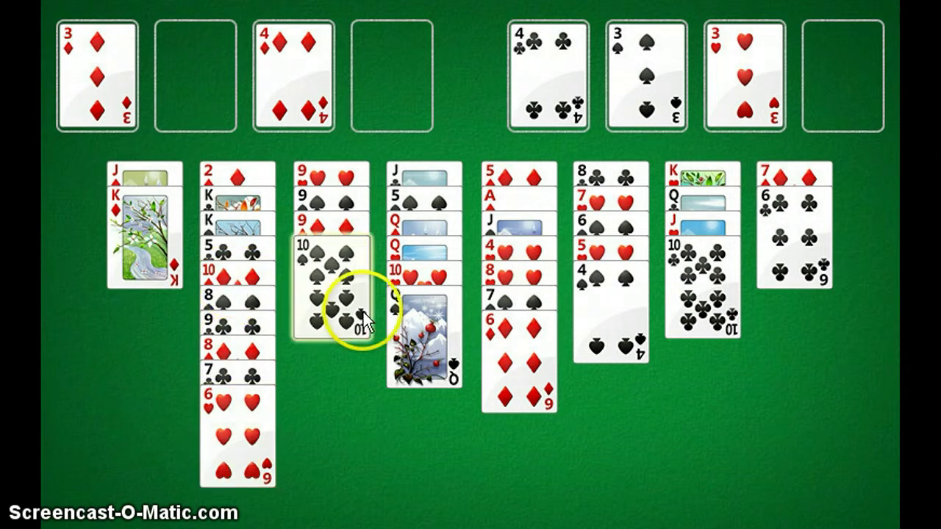
double_click(181, 235)
double_click(178, 227)
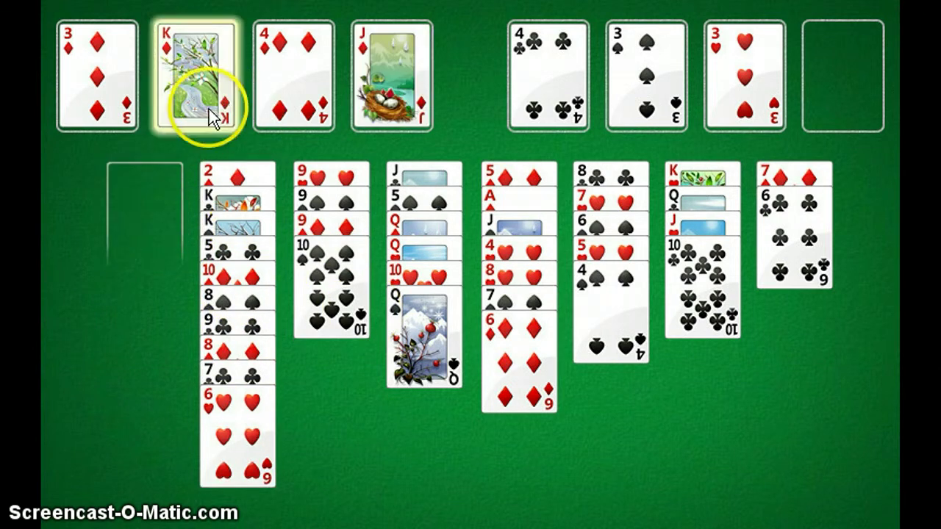
click(163, 197)
click(427, 312)
Step: Build Q♠, J♦, 10♠ and 9♦ down onto the K♦ in column 1
click(157, 237)
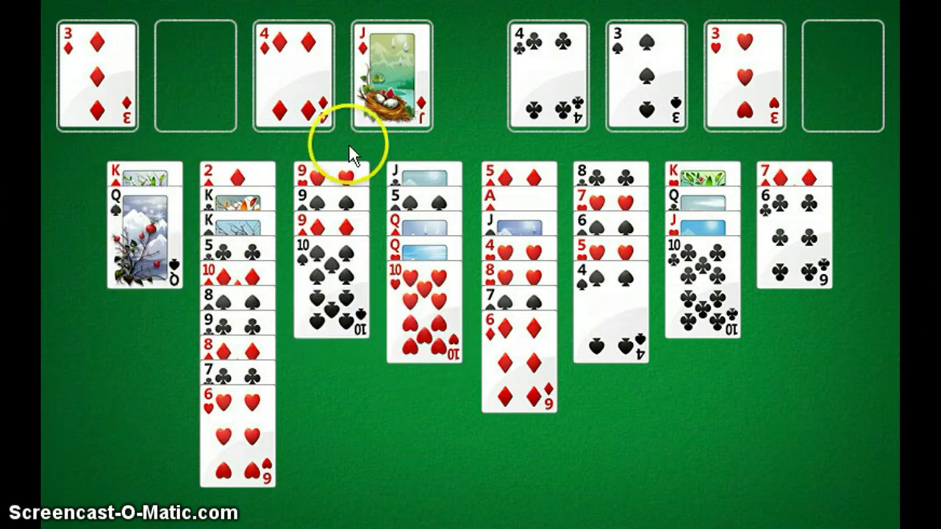
click(193, 238)
click(326, 247)
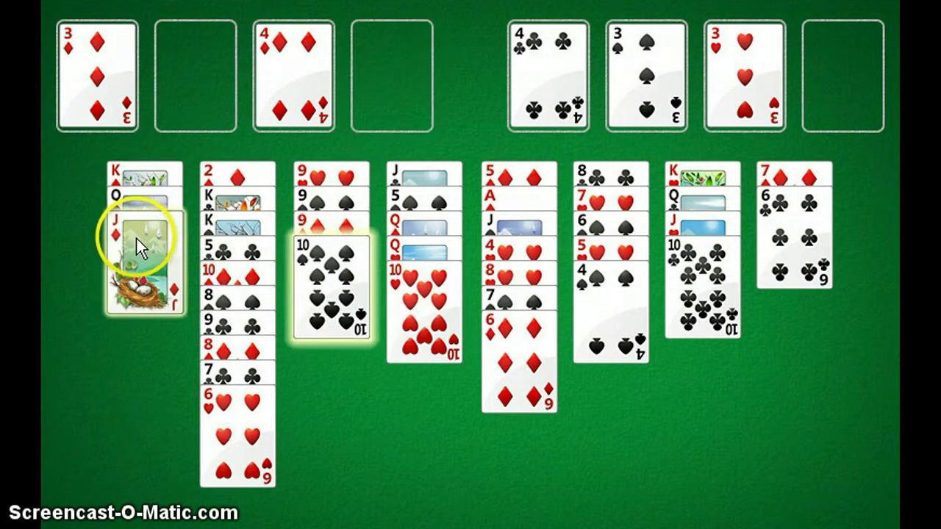
click(168, 249)
click(325, 263)
click(164, 273)
Step: Move 9♠ onto 10♥, 9♥ onto 10♣, and the 8♣–4♠ run onto column 7
click(345, 253)
click(401, 295)
click(364, 228)
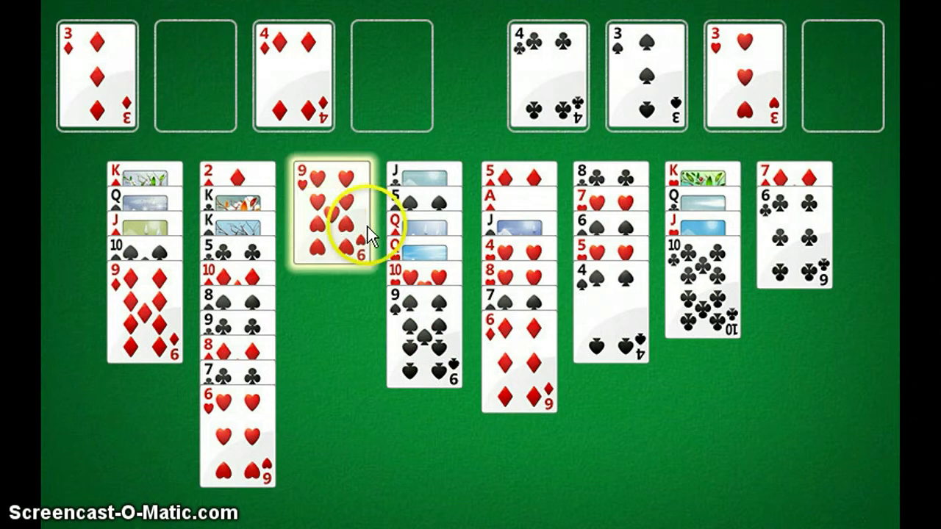
click(689, 298)
click(603, 197)
click(680, 282)
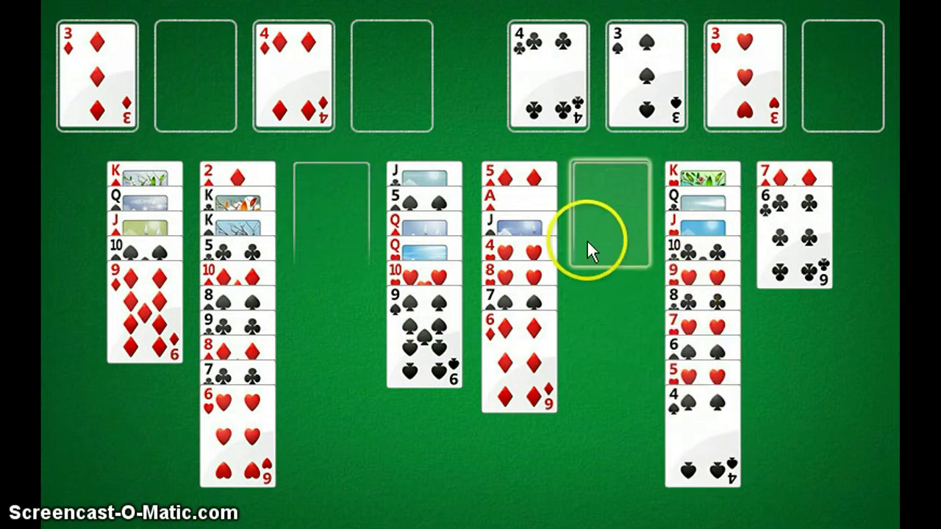
Step: Move column 2's 8♦–7♣–6♥ run onto the 9♠
click(532, 282)
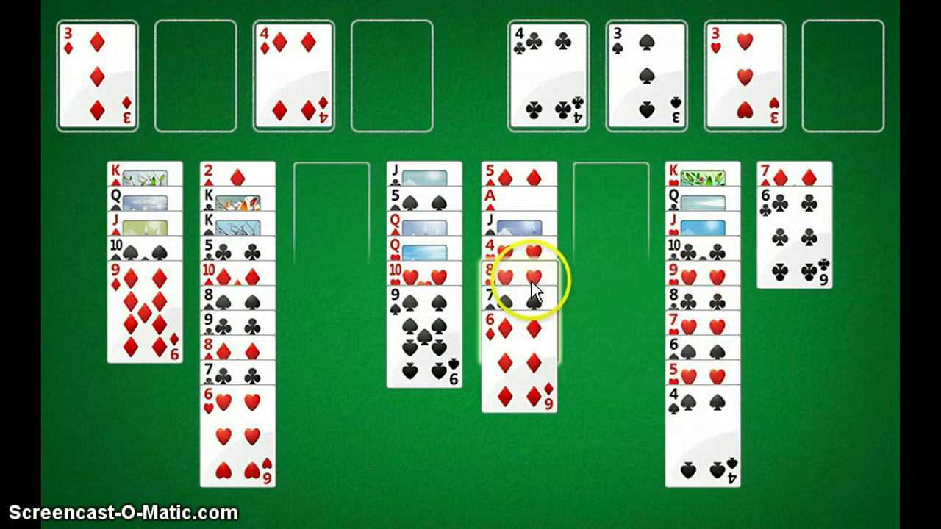
click(532, 282)
click(164, 280)
click(214, 305)
click(228, 334)
click(237, 350)
click(394, 328)
Step: Move 8♠ onto 9♦ and the 10♦–9♣ run into empty column 3
click(254, 355)
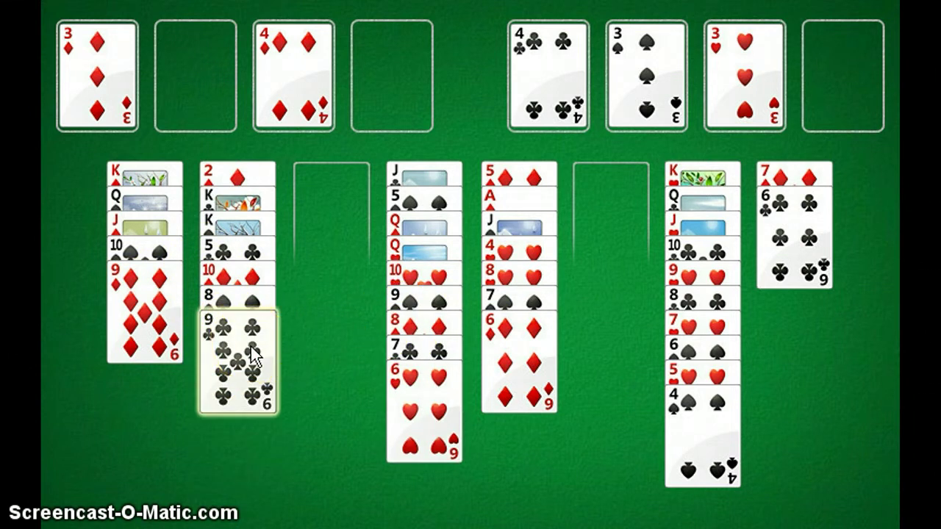
double_click(252, 355)
click(137, 305)
click(218, 133)
click(248, 280)
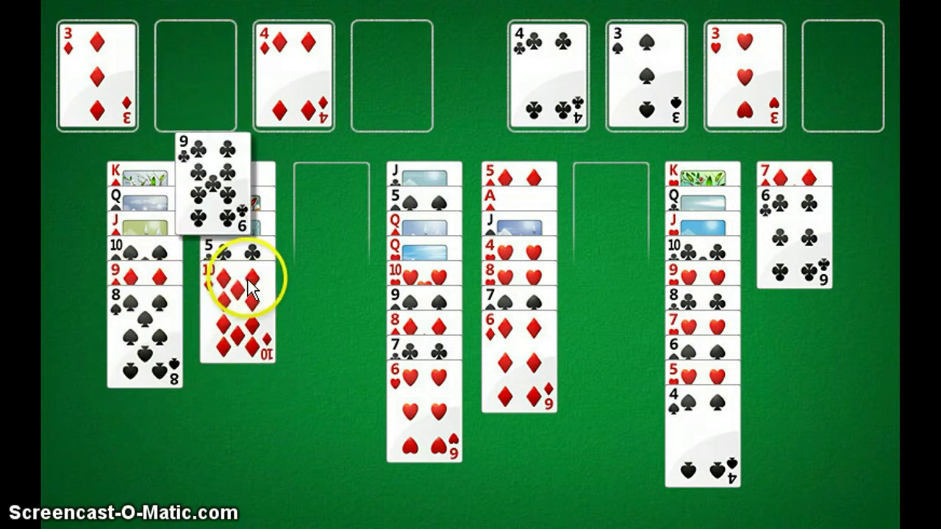
click(248, 266)
click(311, 242)
Step: Send 5♣ home, then move 7♦–6♣ onto 8♠ and 8♥–7♠–6♦ onto 9♣
click(262, 280)
click(532, 125)
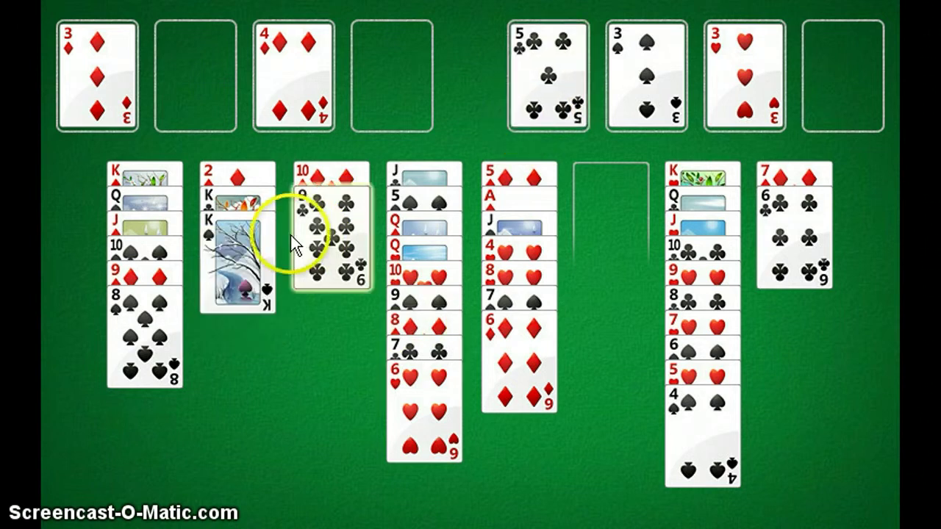
click(250, 246)
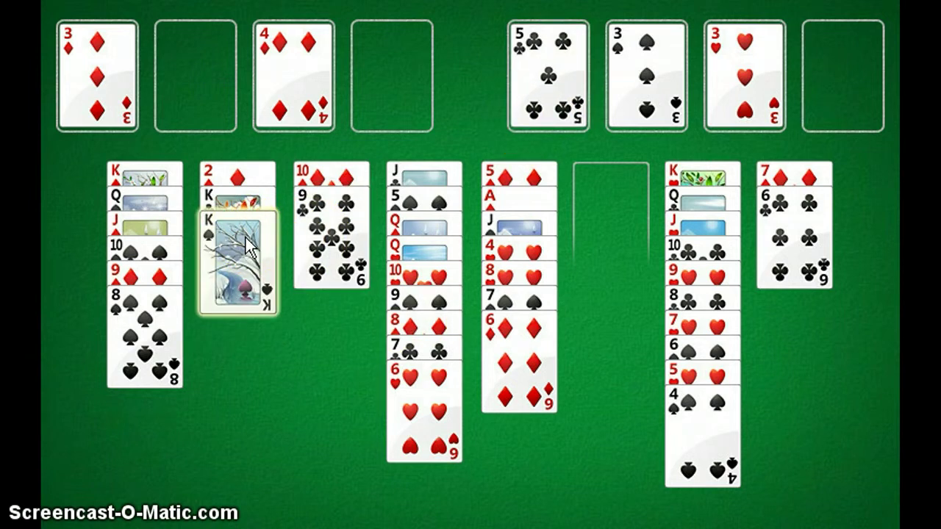
click(801, 190)
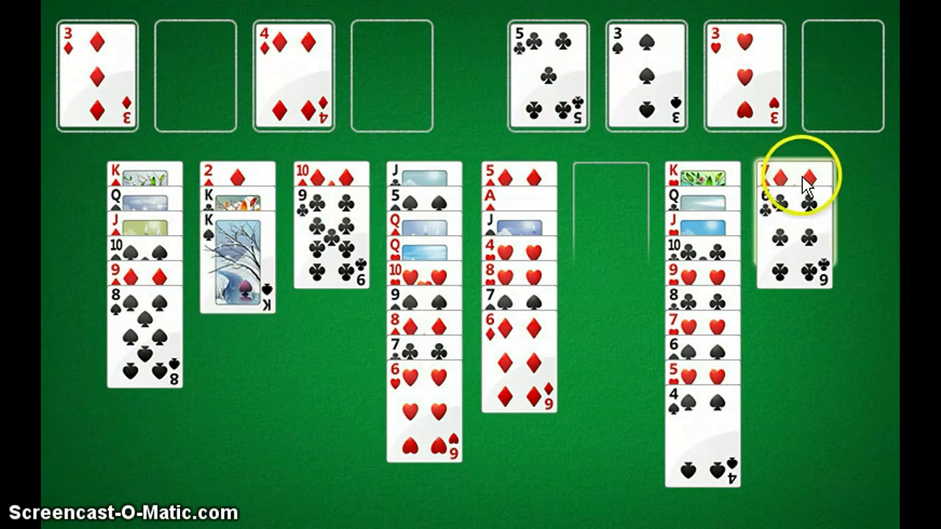
click(154, 328)
click(491, 286)
click(355, 265)
click(500, 263)
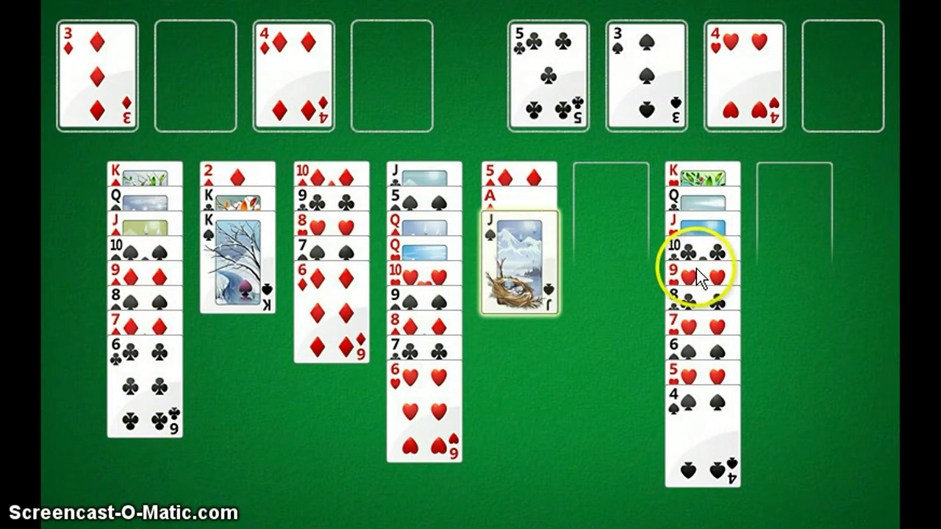
Step: Clear stray selections and move the K♠ into empty column 6
click(652, 262)
click(316, 290)
click(680, 356)
click(702, 389)
click(423, 257)
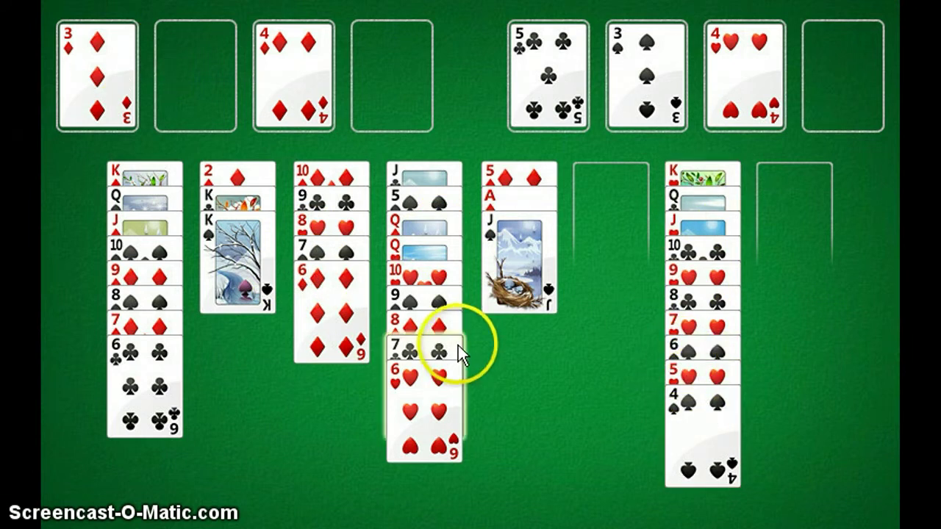
click(217, 239)
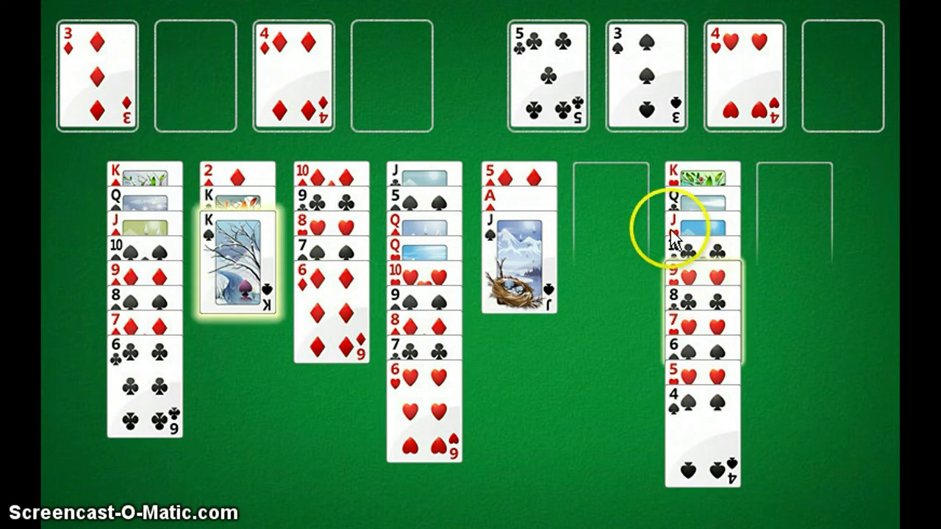
click(602, 206)
Step: Move 10♥–6♥ onto J♠, Q♥ onto K♣, then the J♠–6♥ run onto Q♥
click(205, 242)
click(406, 291)
click(515, 269)
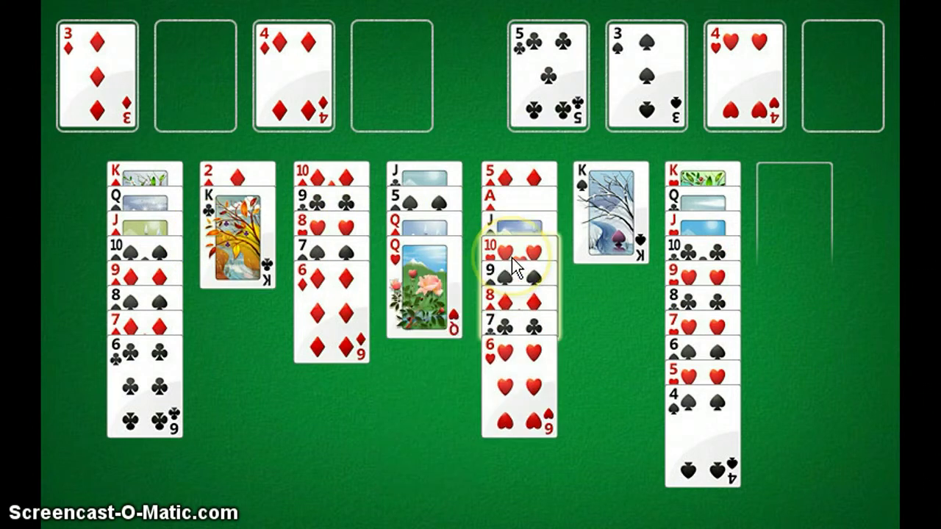
click(427, 290)
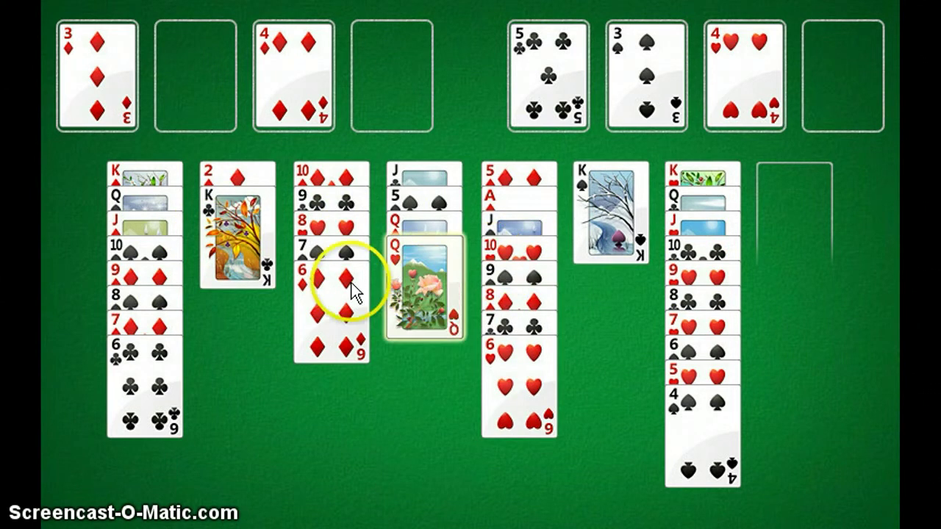
click(258, 262)
click(489, 227)
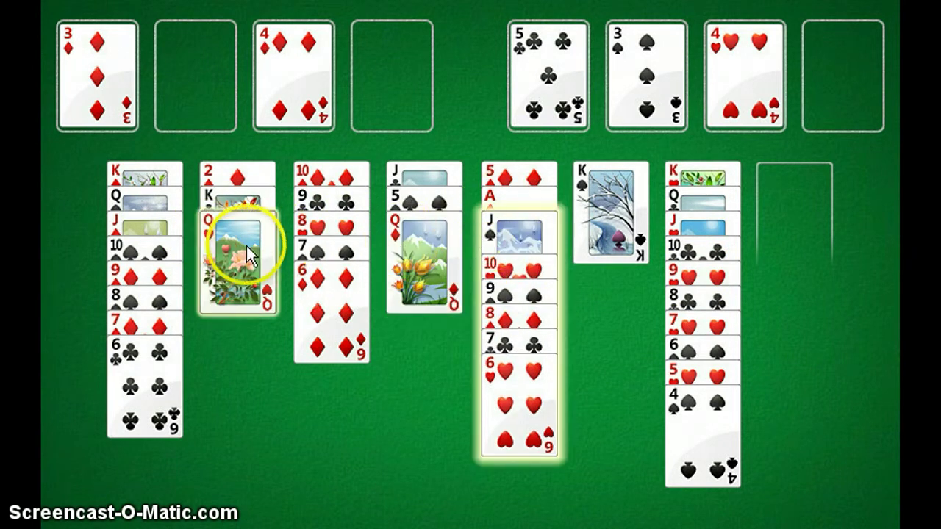
click(274, 243)
Step: Park Q♦ and move 5♠ onto 6♦; dismiss an invalid run move onto J♣
click(452, 246)
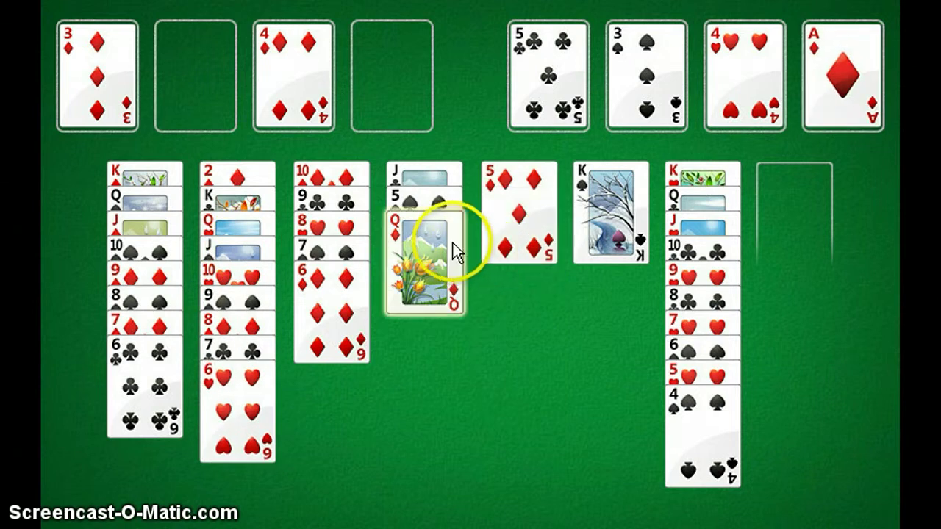
double_click(448, 245)
click(351, 316)
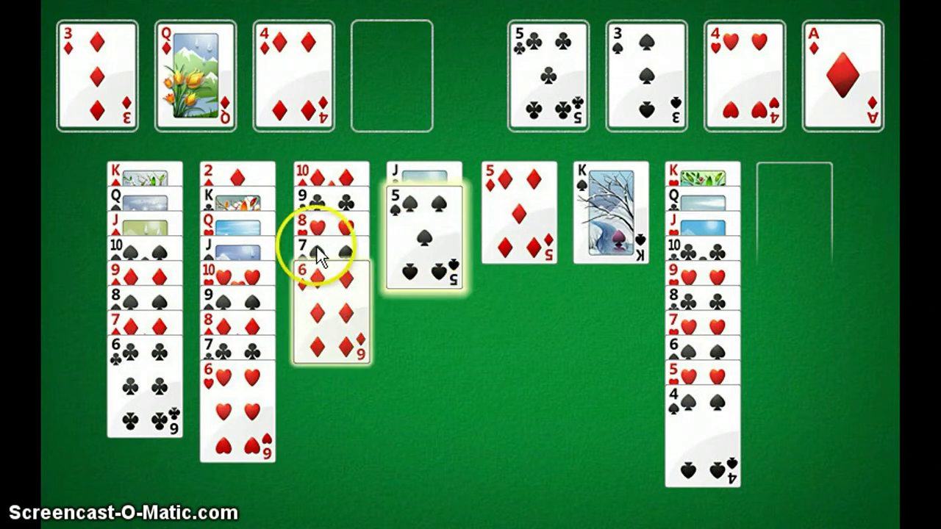
click(323, 181)
click(419, 199)
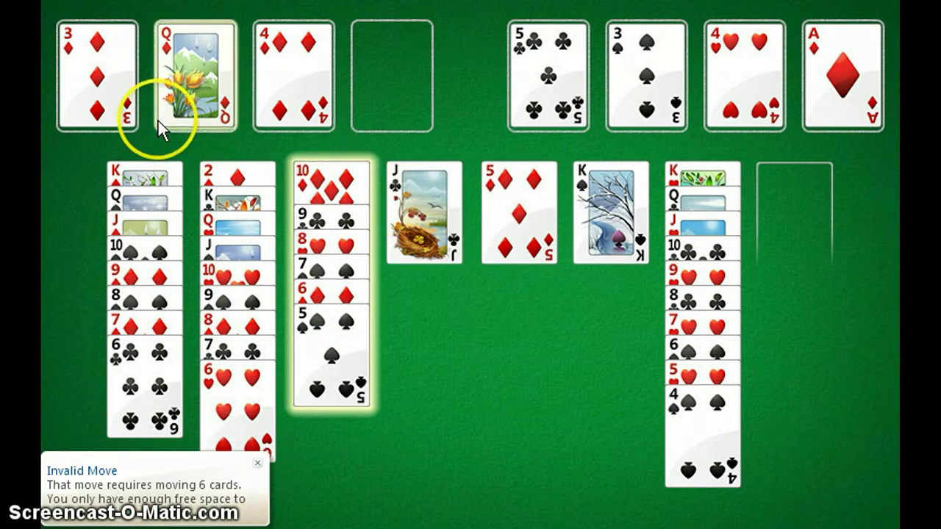
click(344, 362)
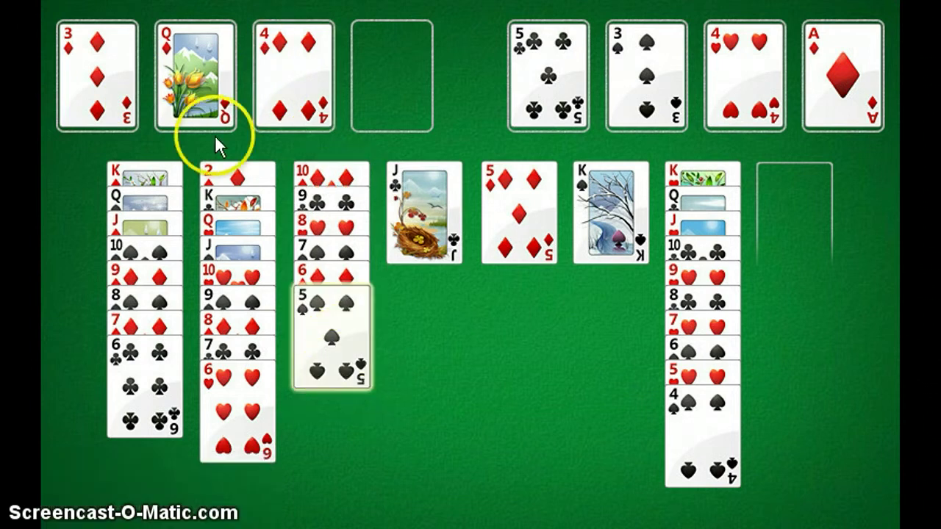
Step: Move 3♦ onto 4♠ and the free-cell 4♦ onto 5♠
click(657, 431)
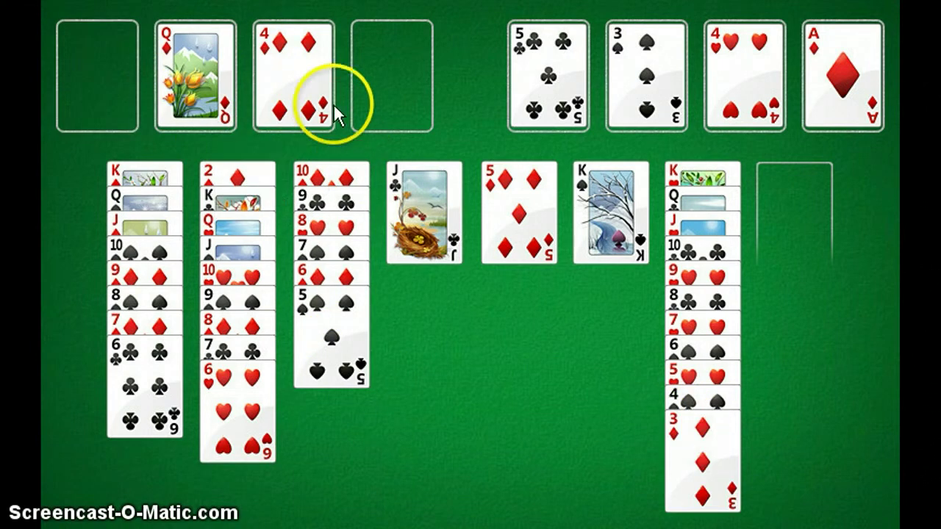
click(269, 84)
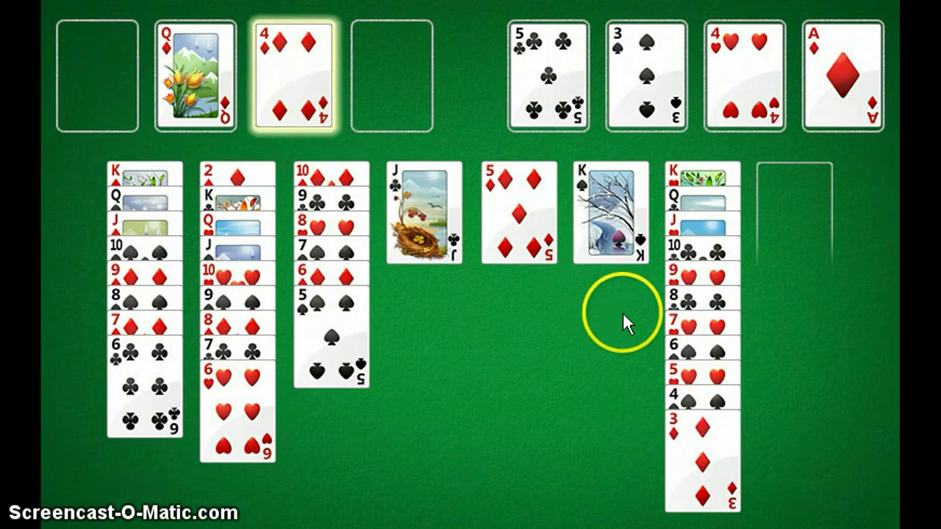
click(325, 336)
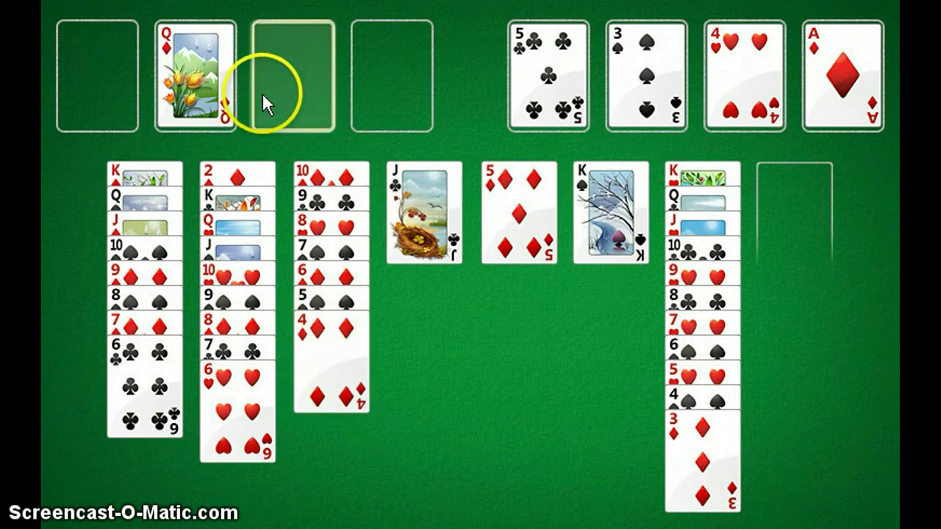
click(269, 210)
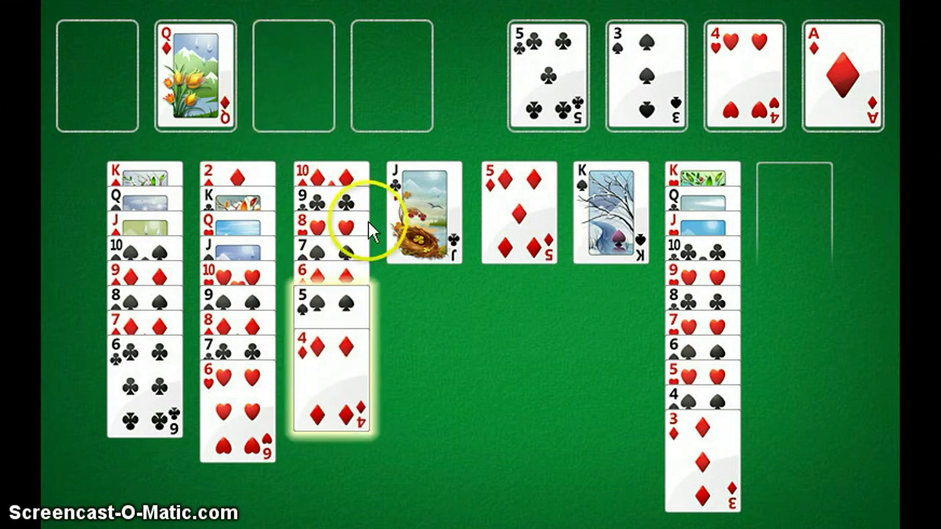
Step: Stack Q♦, J♣ and the 10♦–4♦ run on K♠, and move column 2's K♠ run to column 3
click(195, 123)
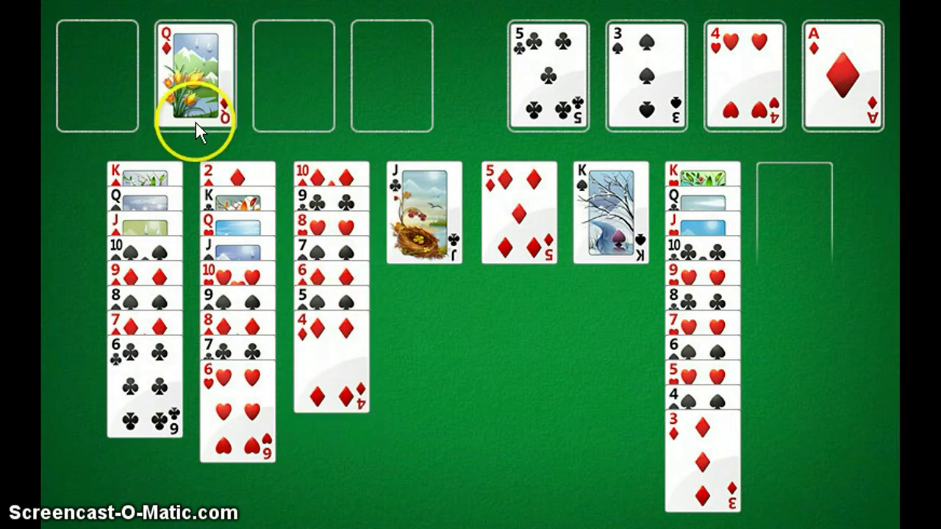
click(592, 213)
click(585, 224)
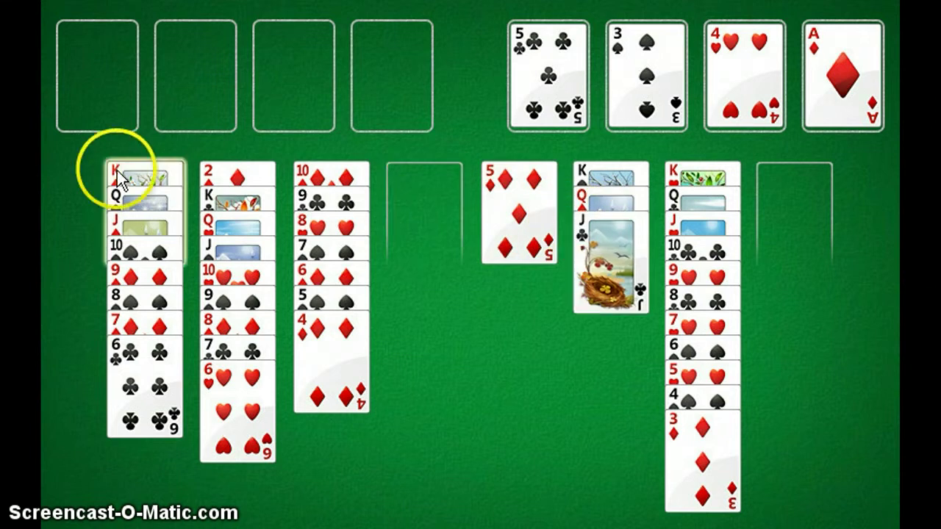
click(358, 190)
click(597, 278)
click(233, 204)
click(311, 213)
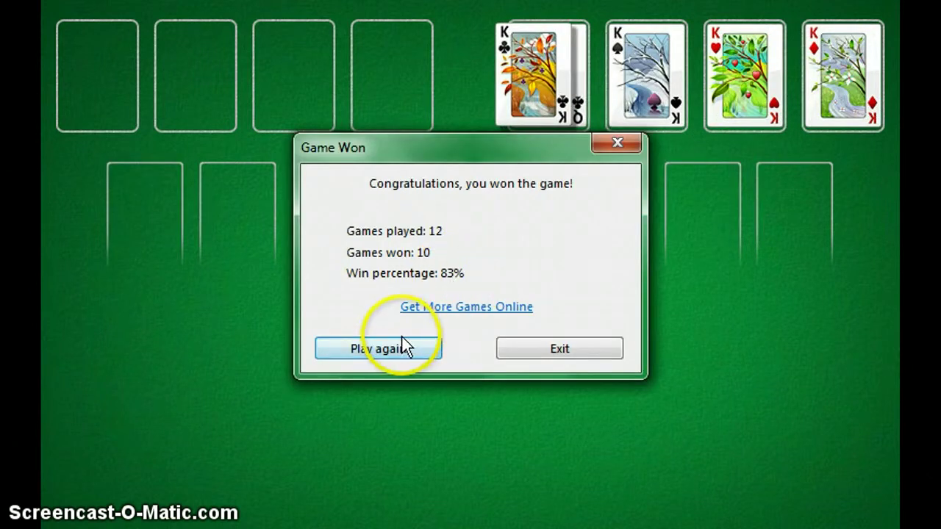
Step: Dismiss the Game Won statistics and deal game number 2 through Select Game
click(618, 143)
click(62, 2)
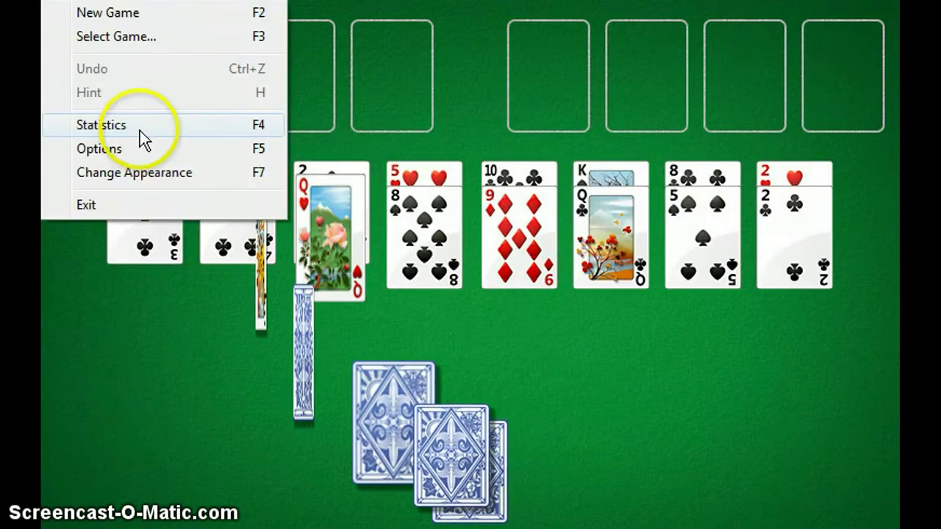
click(150, 36)
text(2)
key(Return)
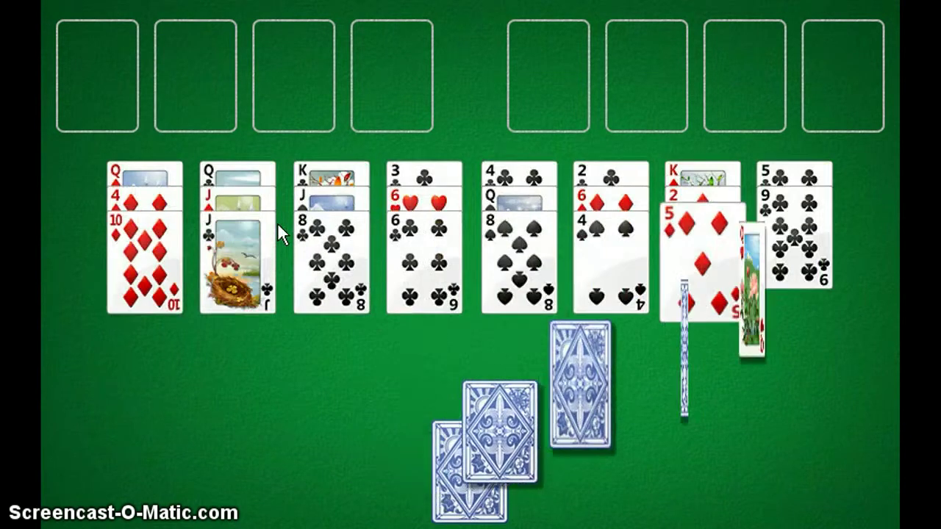
Step: Send A♠ to the foundation, park 3♥, and move 7♠ onto 8♦
click(276, 224)
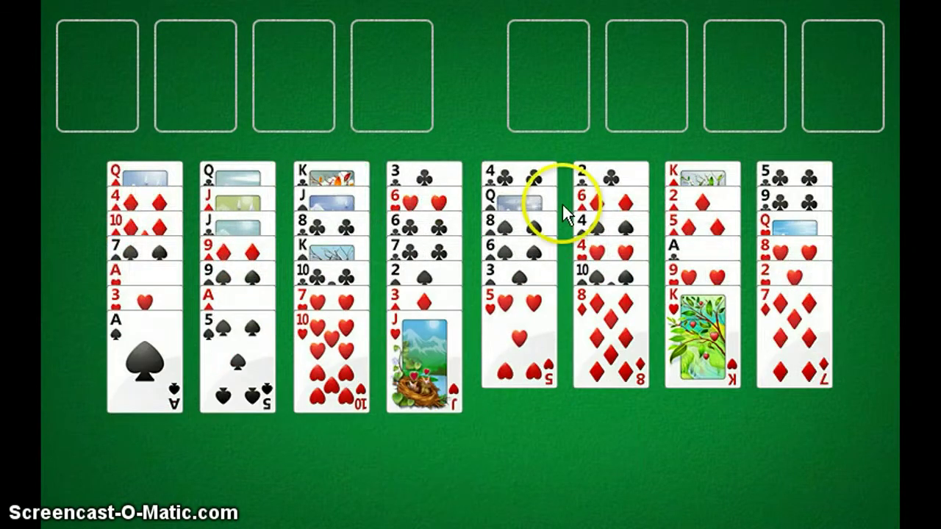
double_click(156, 339)
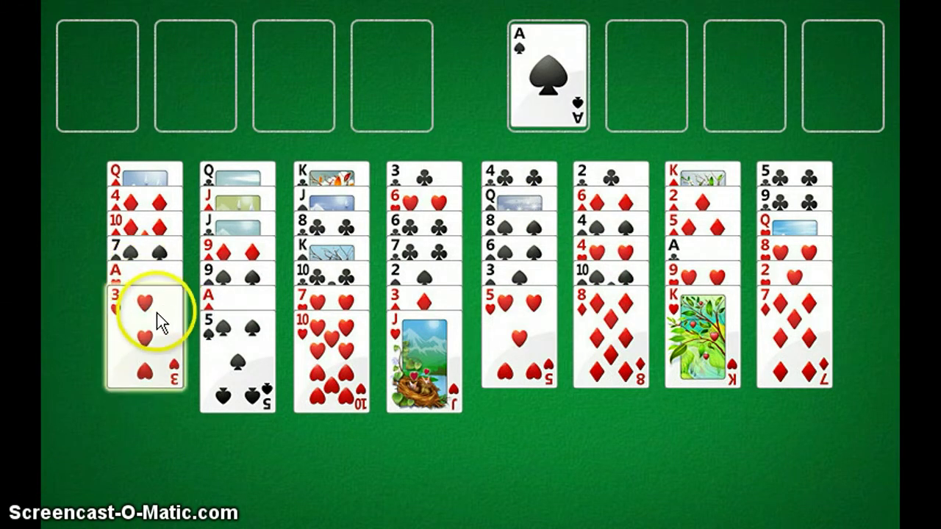
double_click(156, 314)
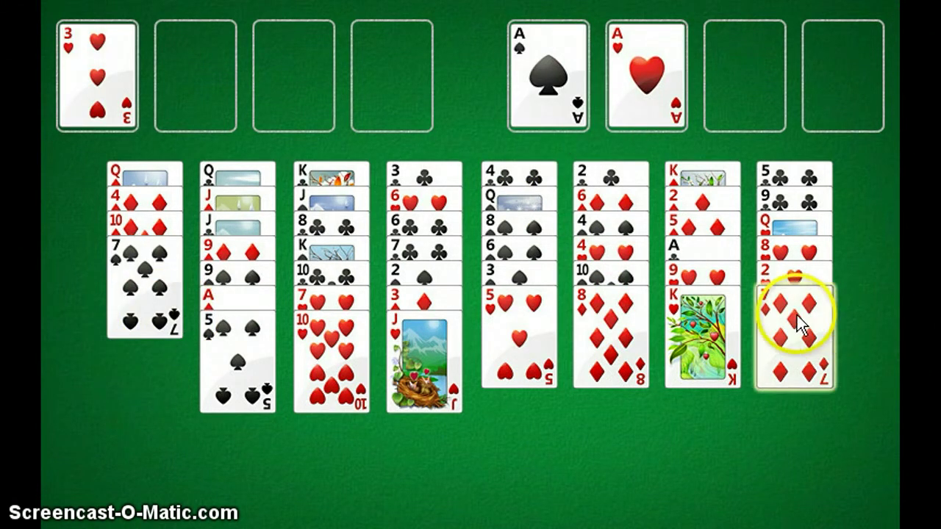
click(130, 304)
click(589, 331)
Step: Park 7♦ to free the 2♥, and play hearts up to 3 on the foundation
double_click(777, 320)
click(114, 88)
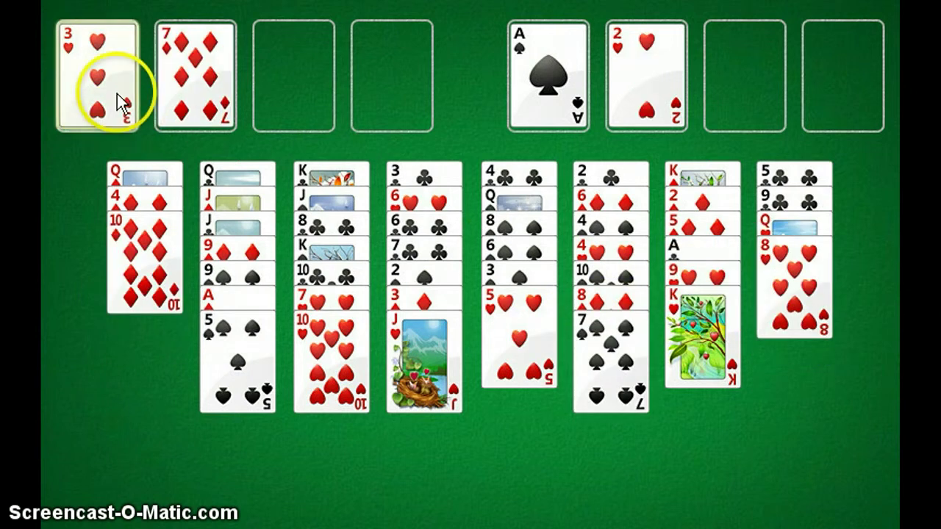
click(680, 112)
click(683, 325)
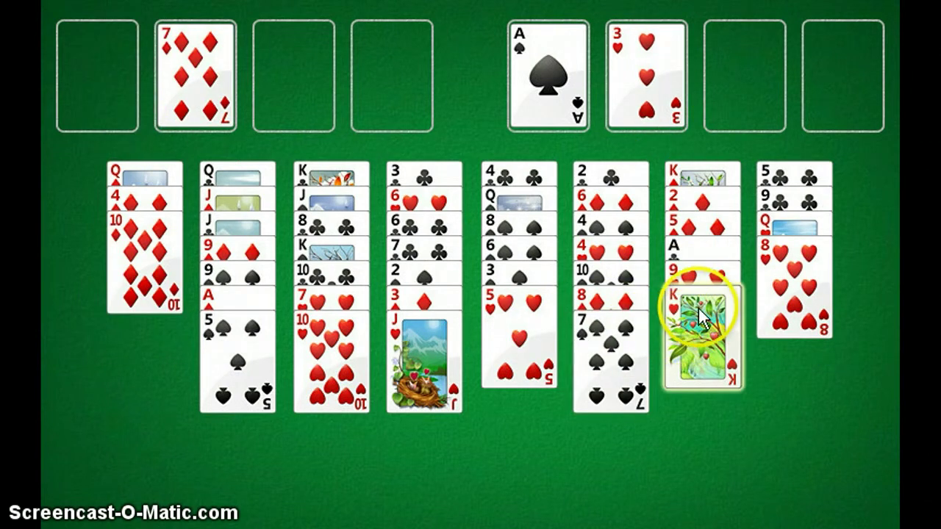
Step: Try moving column 6's 10♠–8♦–7♠ run onto the J♥, then deselect it
click(798, 291)
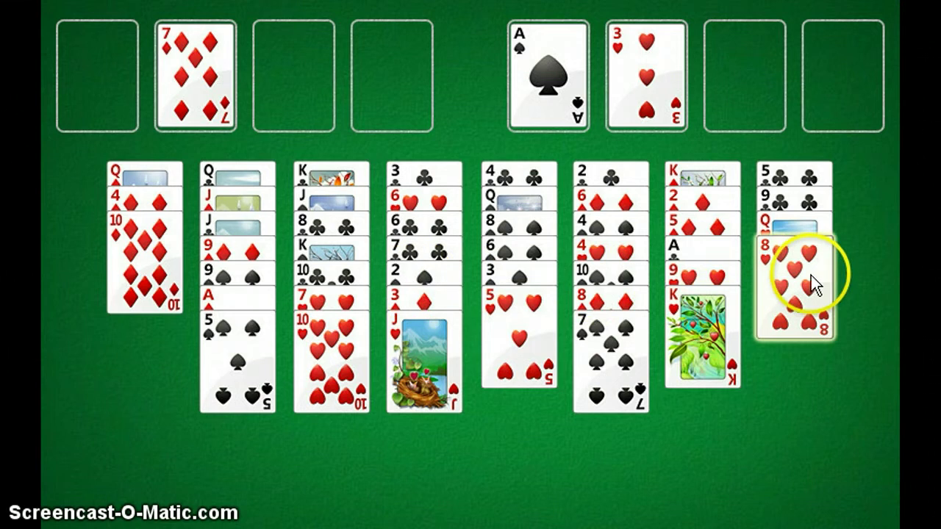
click(354, 319)
click(239, 352)
click(729, 288)
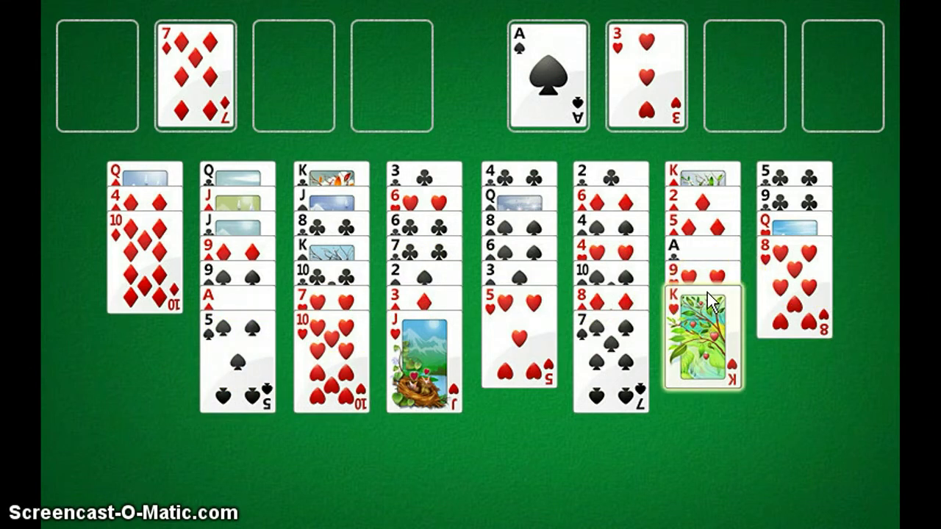
click(613, 270)
click(441, 319)
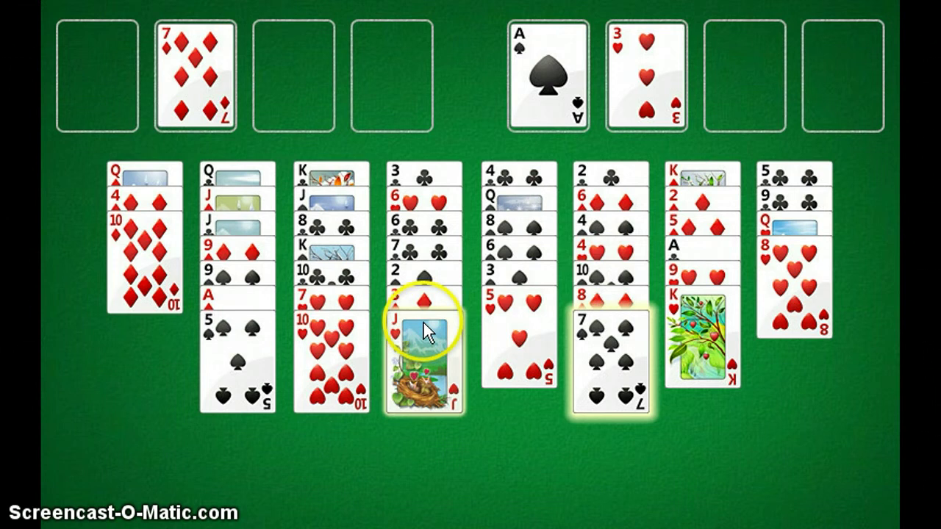
click(633, 301)
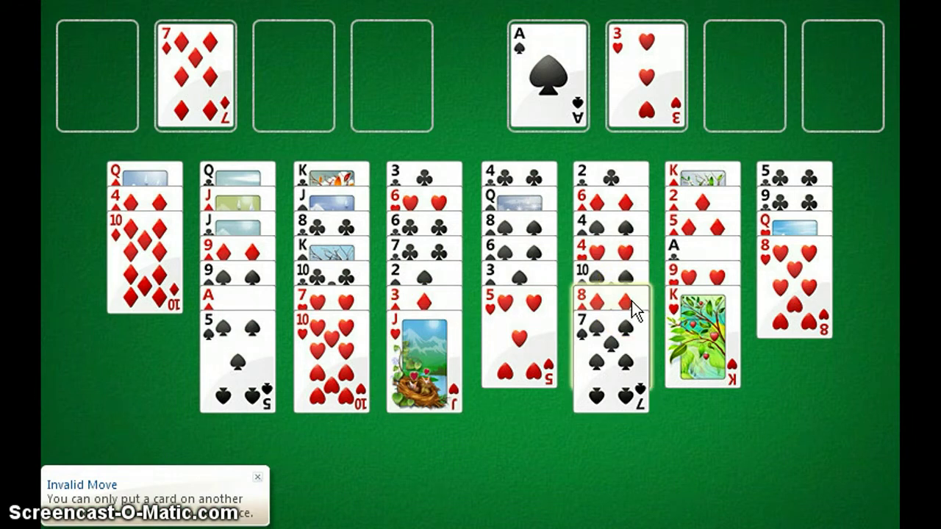
click(626, 298)
Step: Cancel selections, then pick out column 6's 7♠ and column 2's 5♠
click(504, 336)
click(380, 294)
click(181, 249)
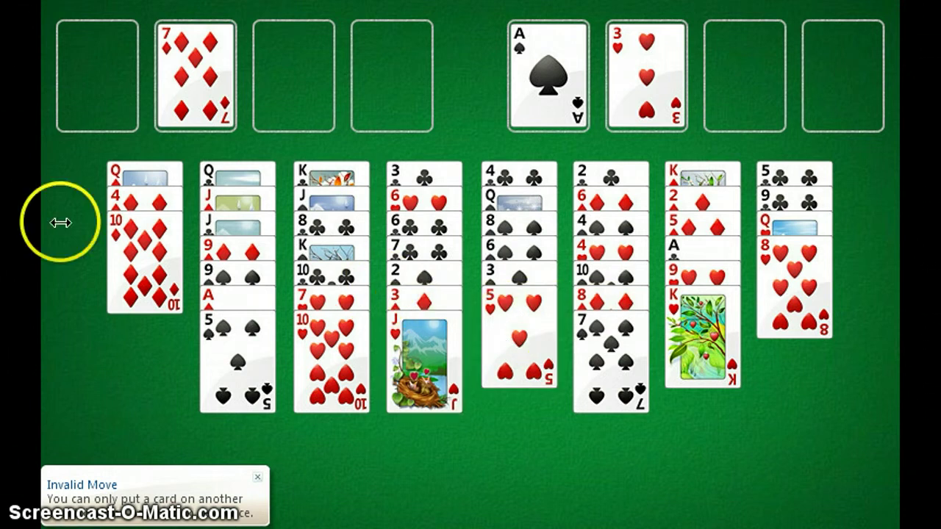
click(483, 317)
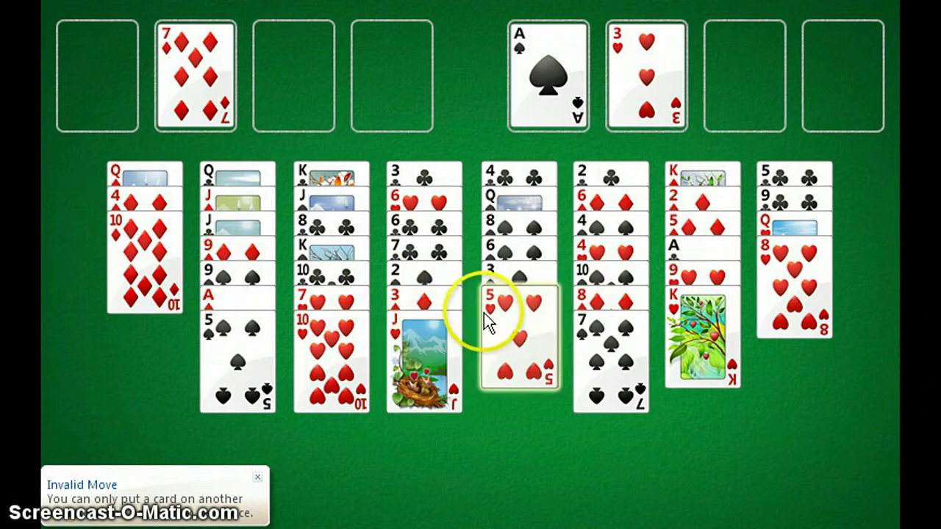
click(484, 312)
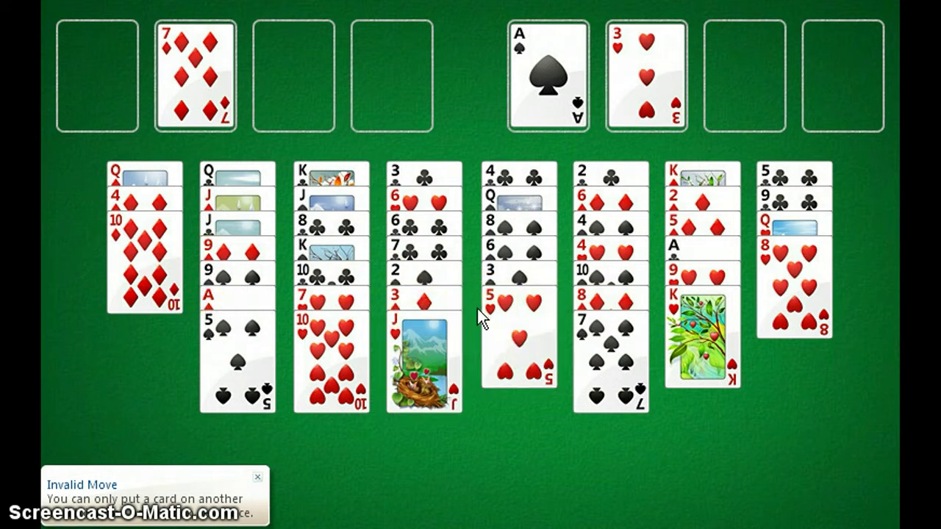
click(507, 268)
click(597, 281)
click(603, 298)
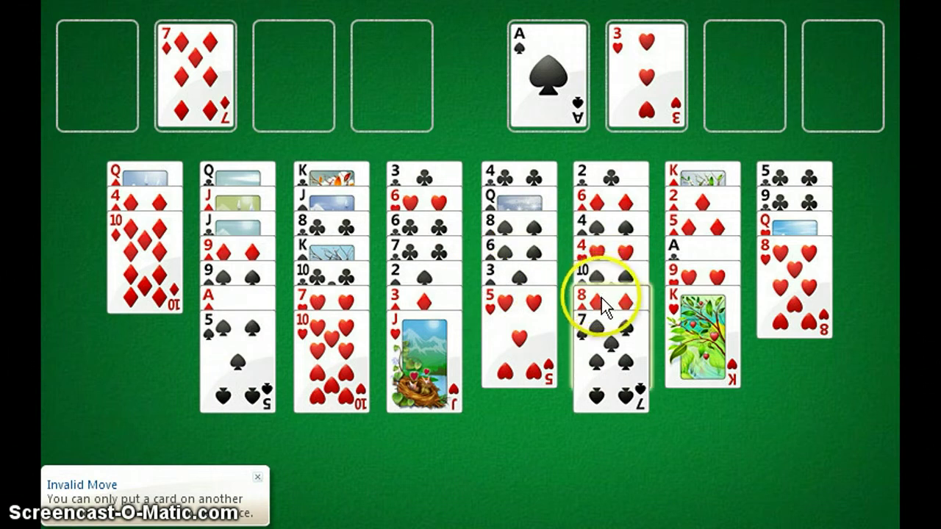
click(604, 344)
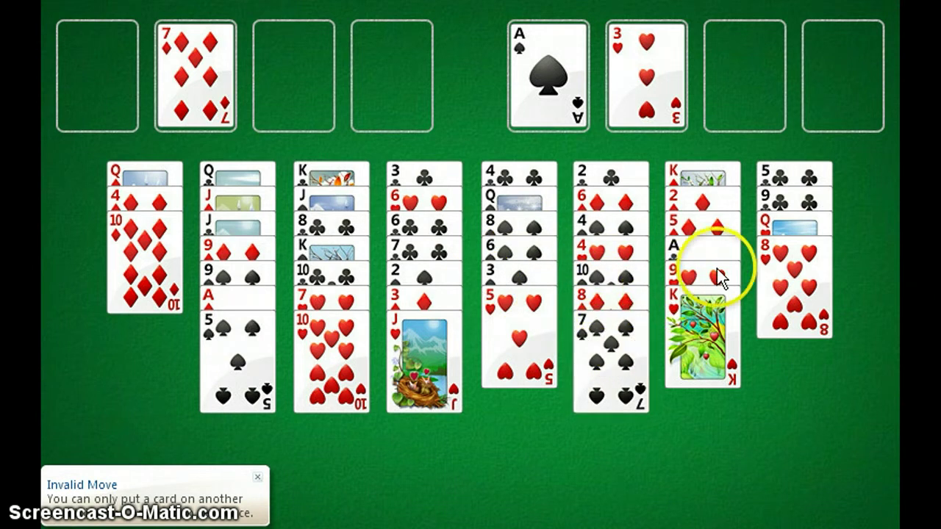
click(235, 318)
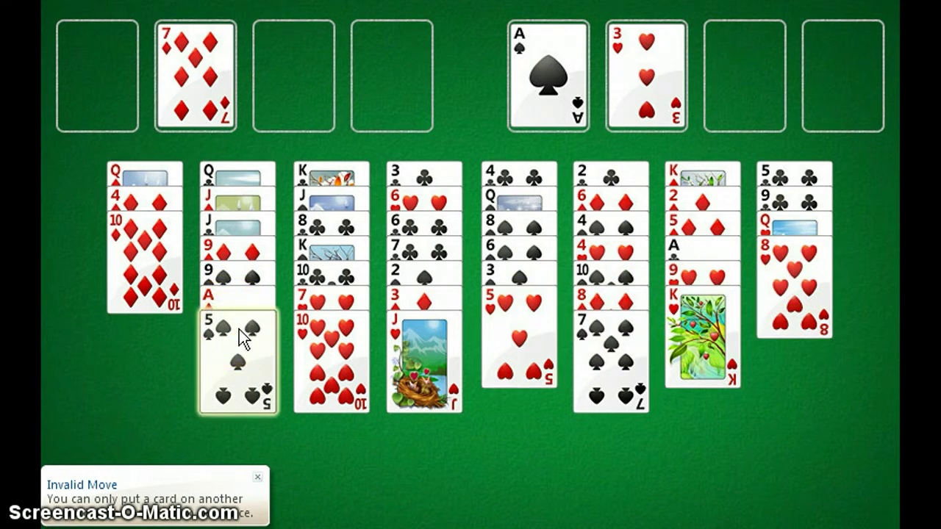
Step: Park 5♠, move 9♠ onto 10♥, and stack the 8♦–7♠ pair on 9♠
double_click(243, 338)
click(335, 338)
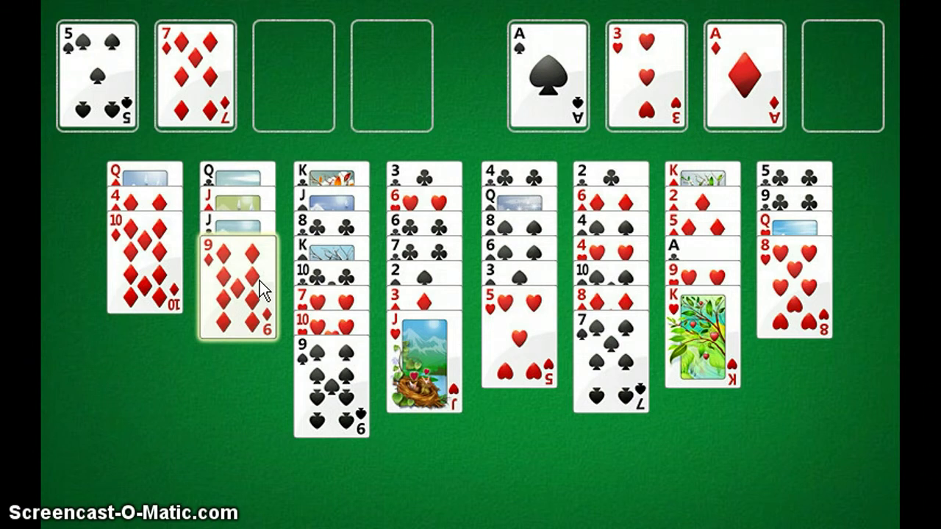
click(118, 283)
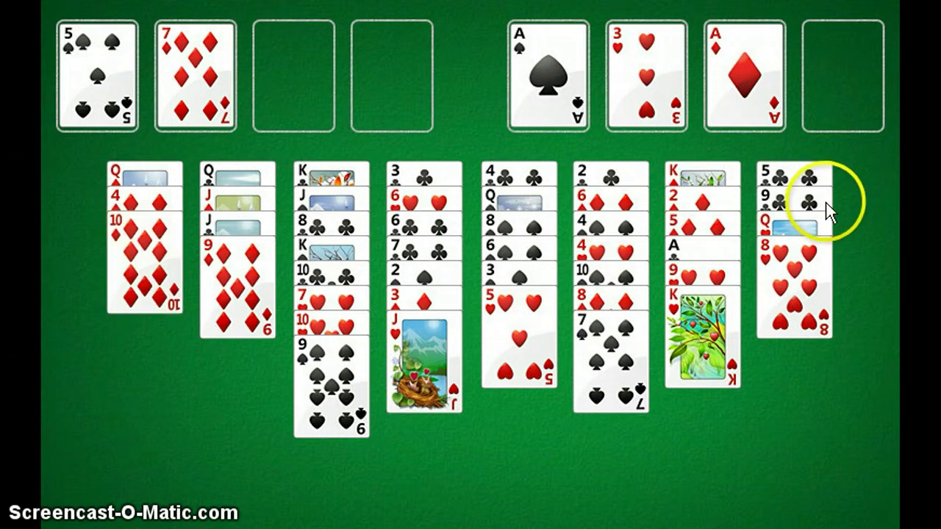
click(595, 297)
click(312, 397)
click(580, 305)
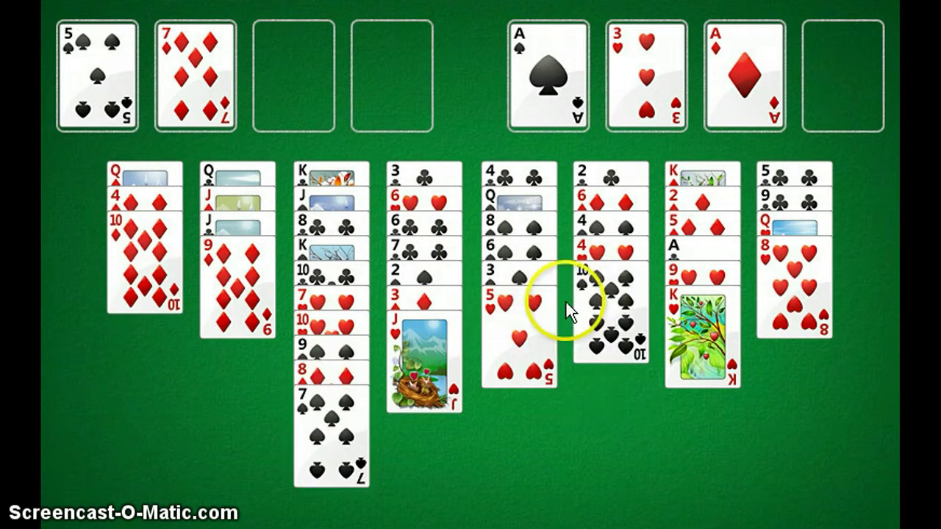
Step: Move 10♠ onto J♥, play 4♥ to the foundation, and 4♣ onto 5♥
click(439, 359)
click(582, 304)
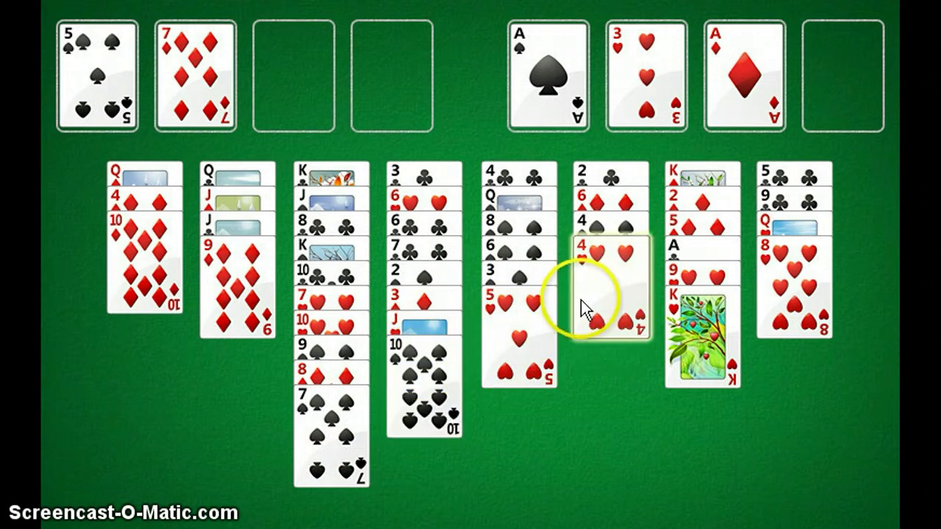
click(654, 132)
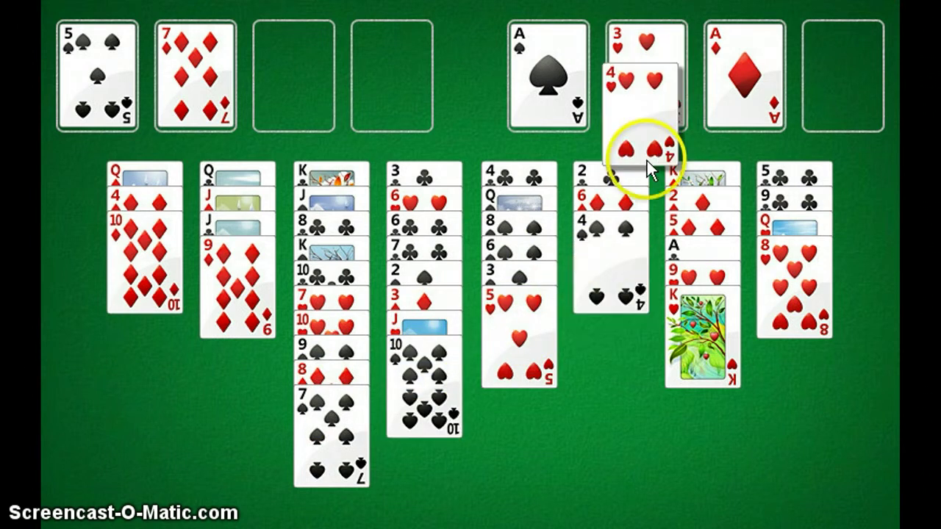
click(620, 260)
click(537, 321)
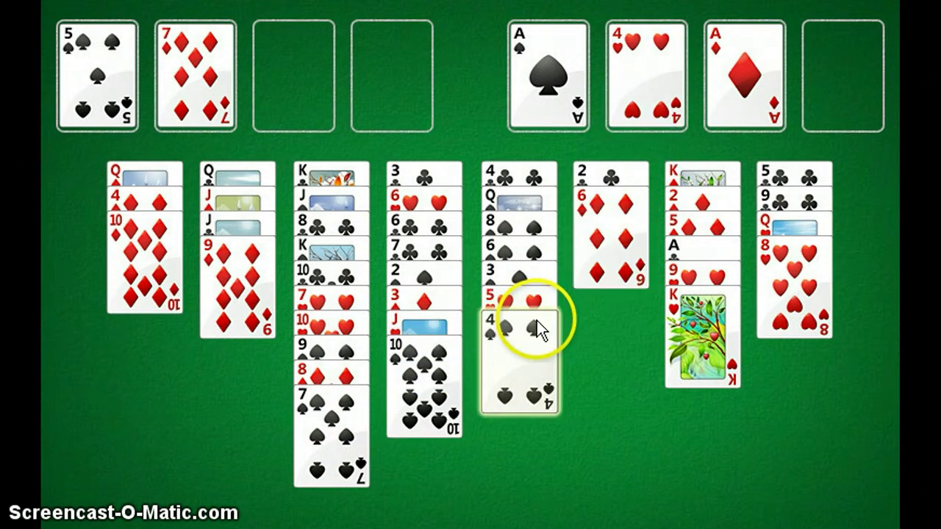
click(609, 245)
Step: Move 6♦ onto 7♠ and 9♦ onto 10♠
click(302, 470)
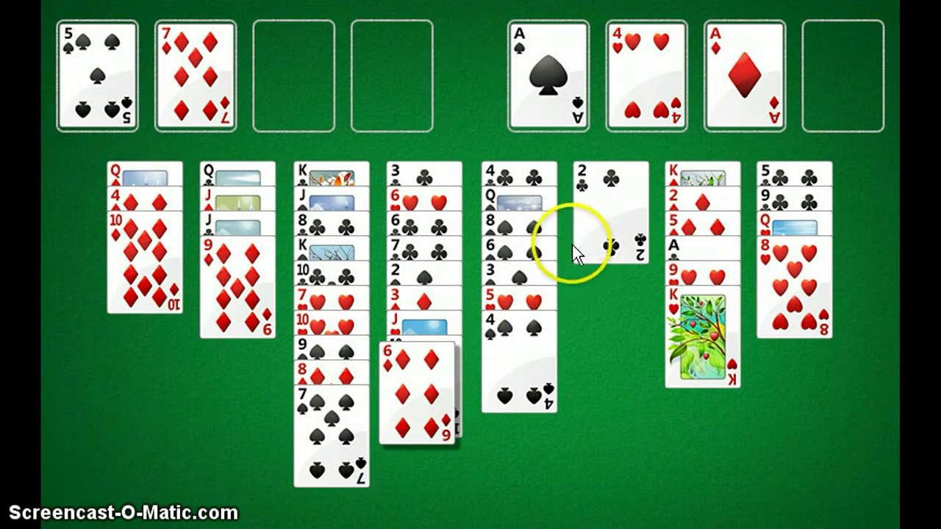
click(460, 344)
click(542, 294)
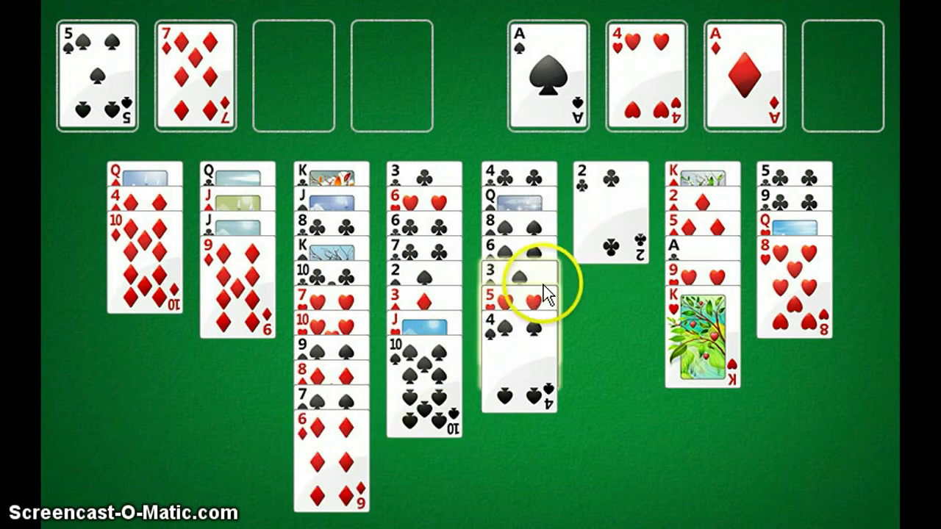
click(250, 279)
click(406, 364)
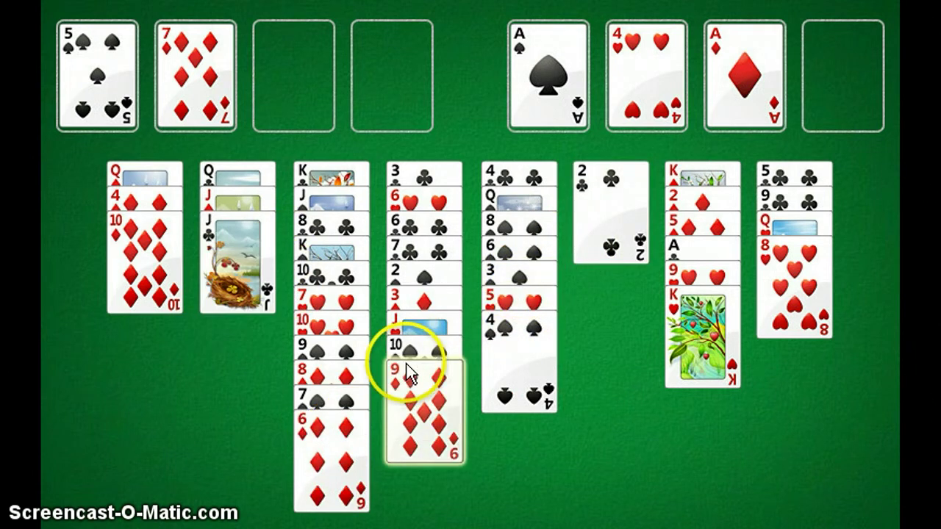
click(532, 318)
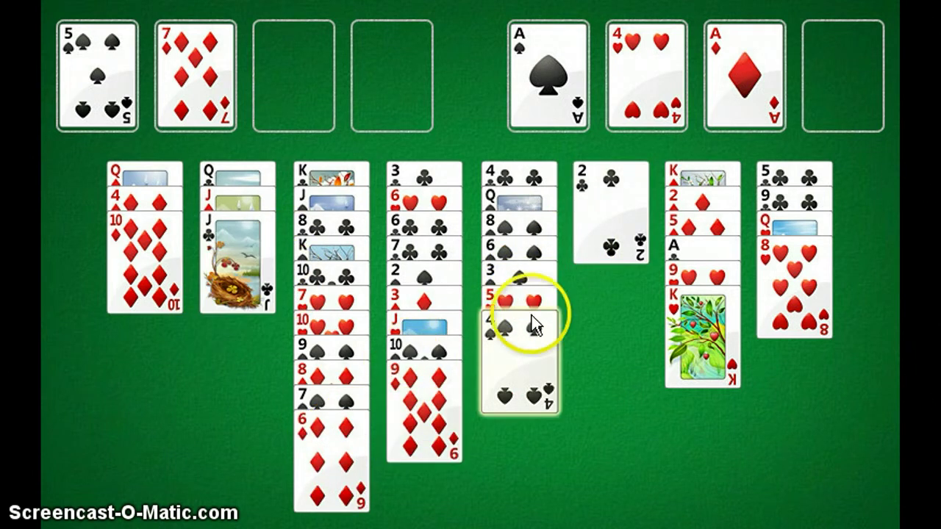
Step: Move the free-cell 5♠ onto 6♦, 10♦ onto J♣, and 4♦ onto 5♠
click(732, 351)
click(733, 344)
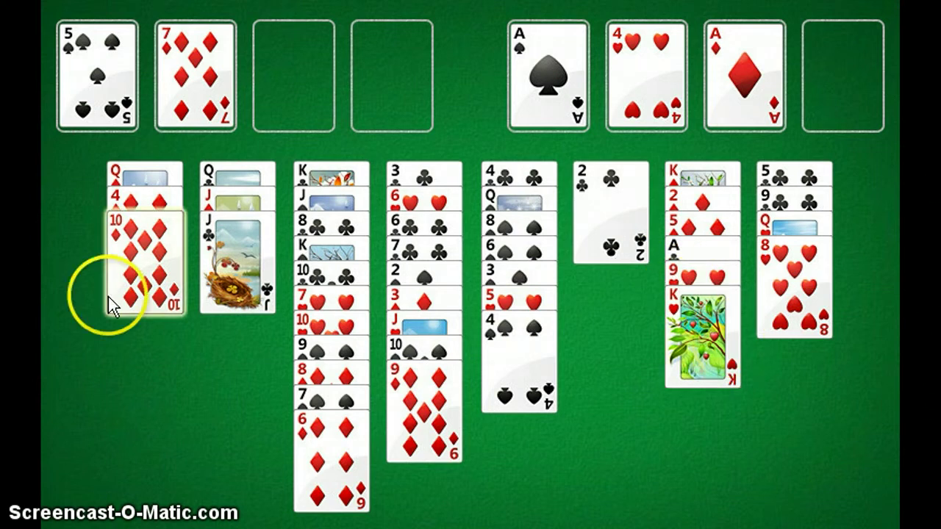
click(84, 87)
click(352, 456)
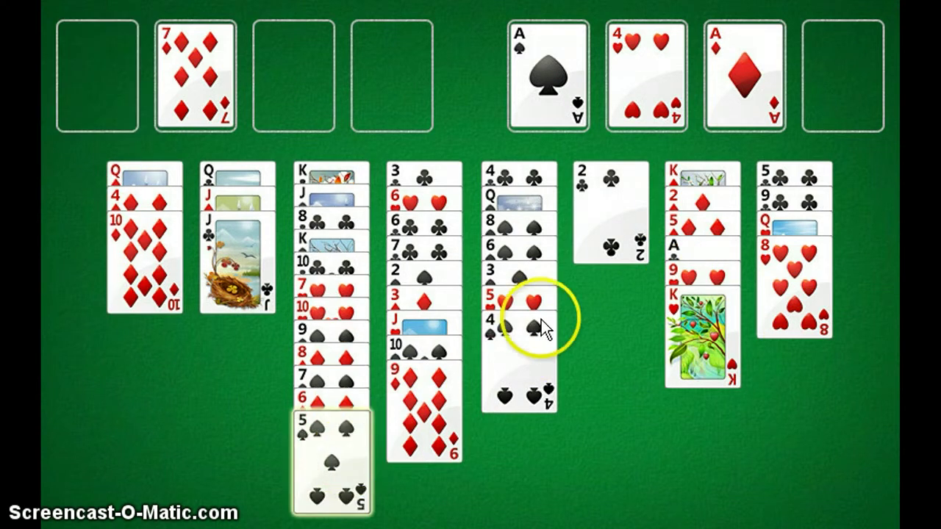
click(151, 253)
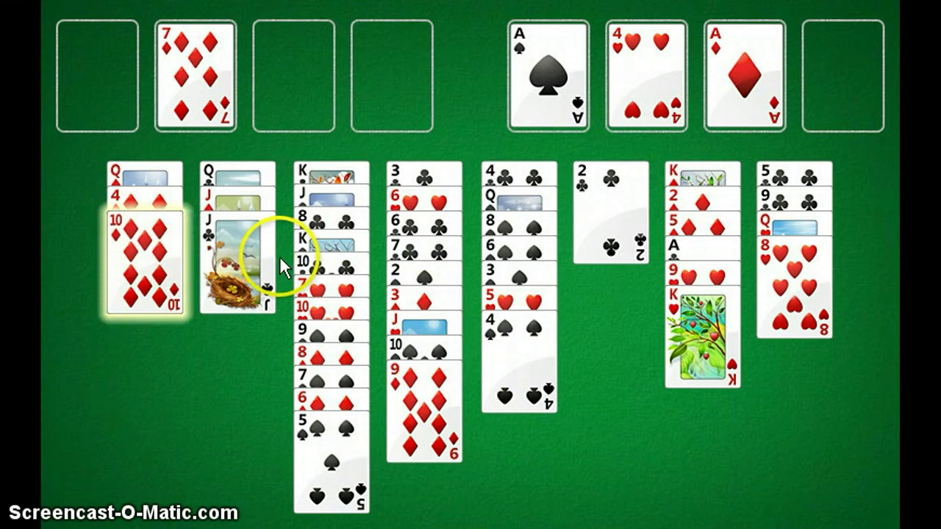
click(256, 258)
click(151, 252)
click(343, 483)
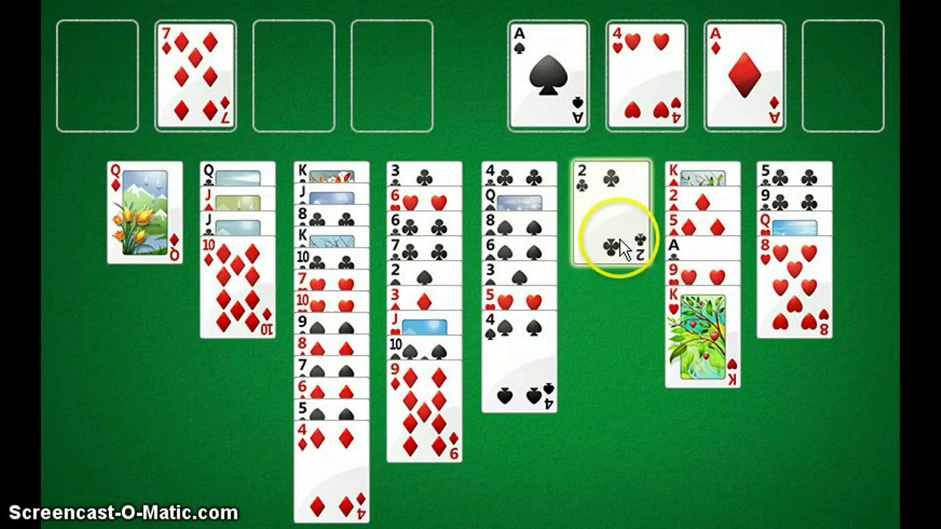
Step: Park the 2♣ in a free cell and move the K♥ into empty column six
click(617, 228)
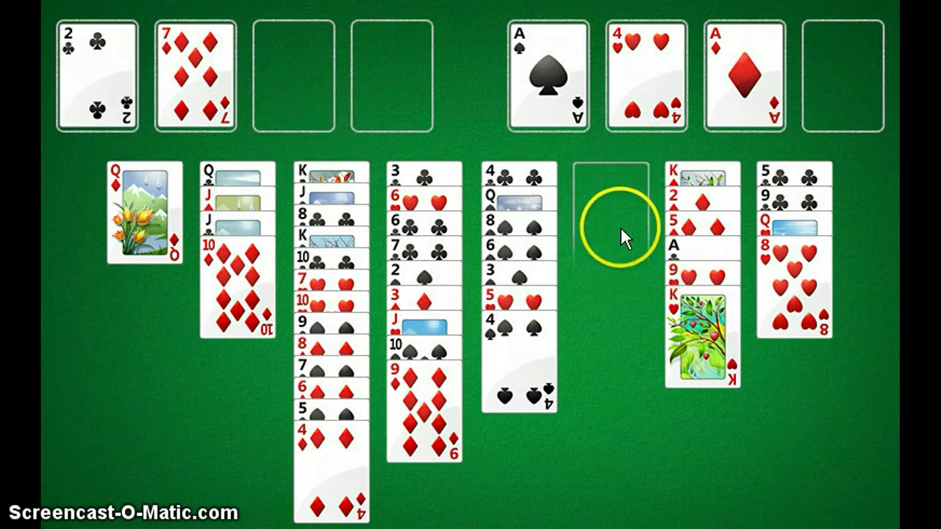
click(644, 253)
click(700, 275)
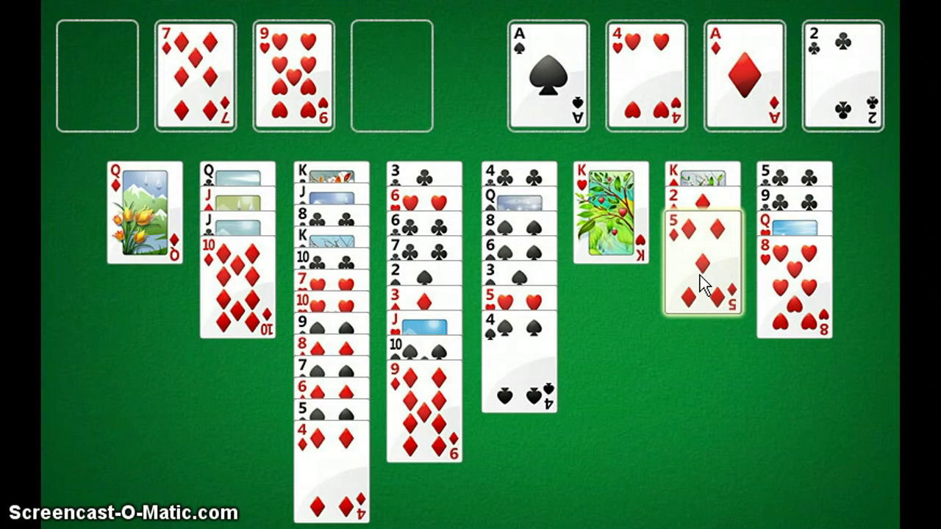
Step: Stack the 4♠ from column five onto the 5♦ in column seven
click(540, 305)
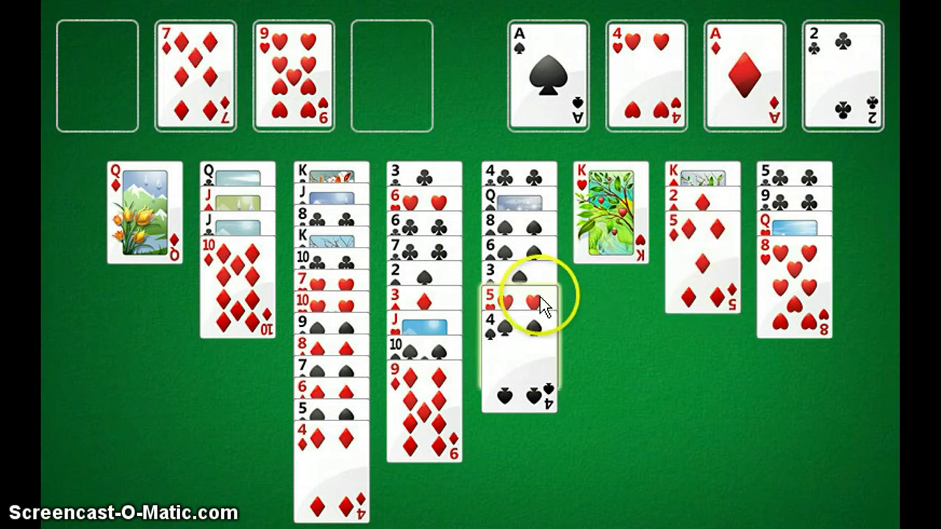
click(532, 329)
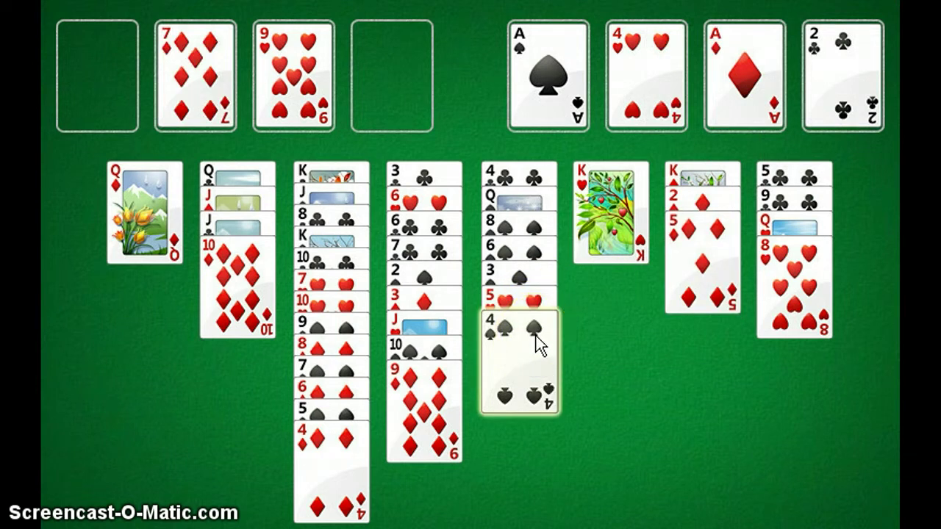
click(724, 241)
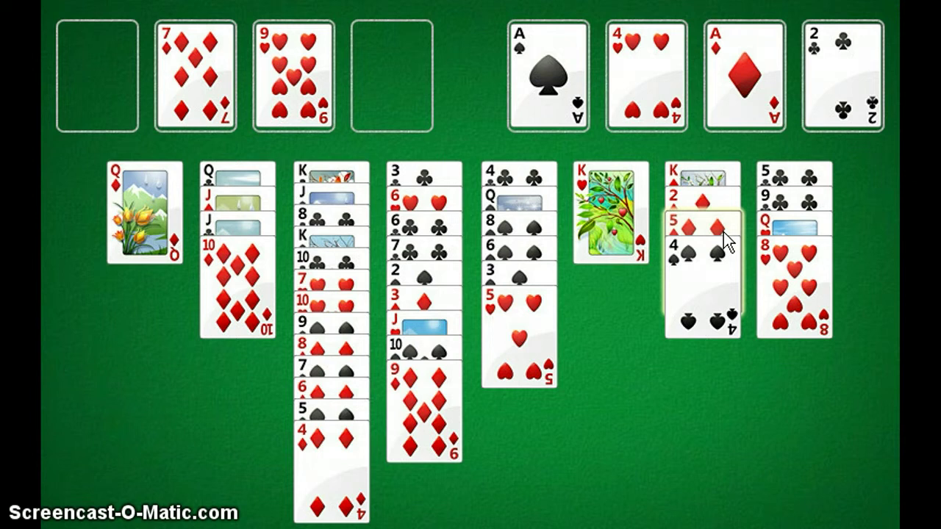
click(724, 232)
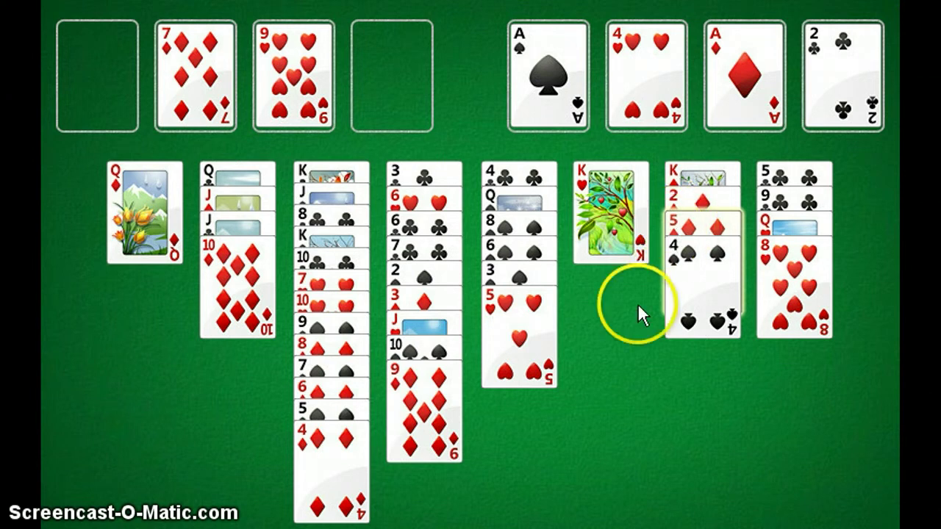
Step: Park the 5♥ in a free cell and move the 3♠ onto the 4♦ in column three
double_click(507, 312)
click(509, 316)
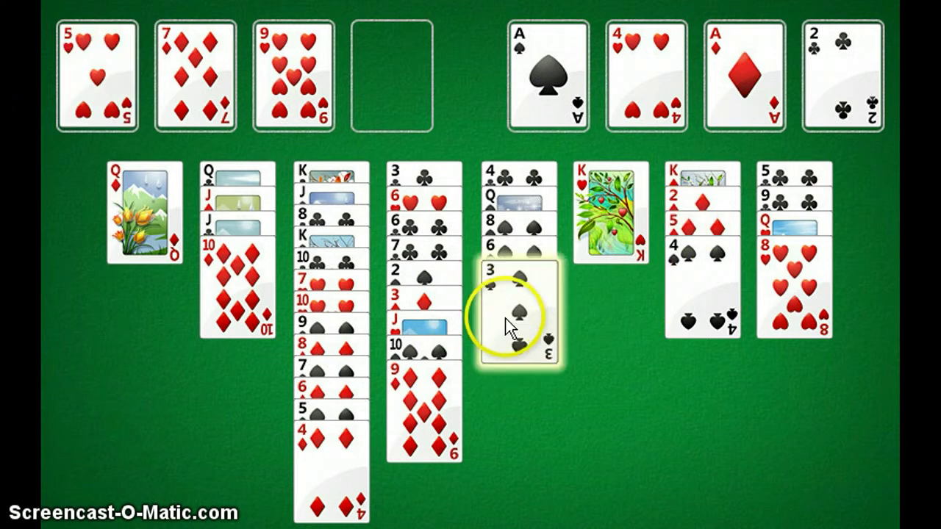
click(325, 447)
click(112, 78)
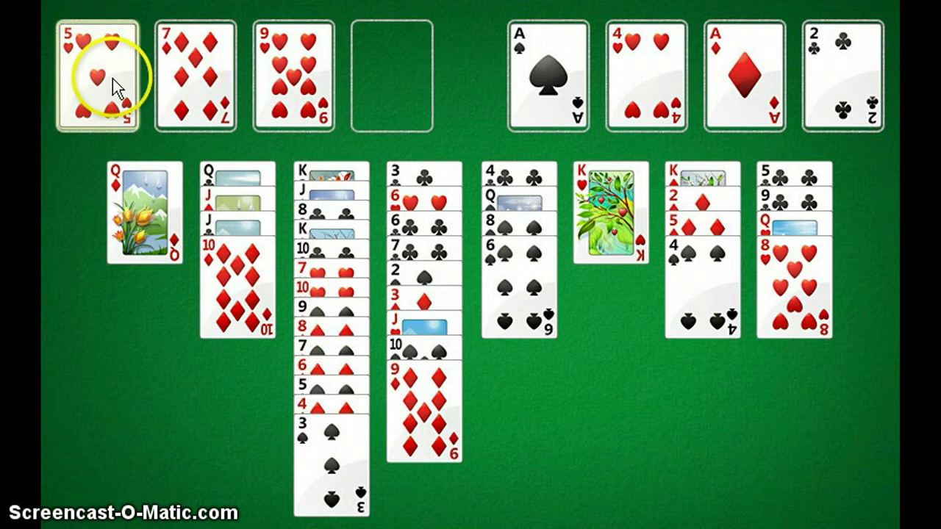
click(494, 272)
click(622, 212)
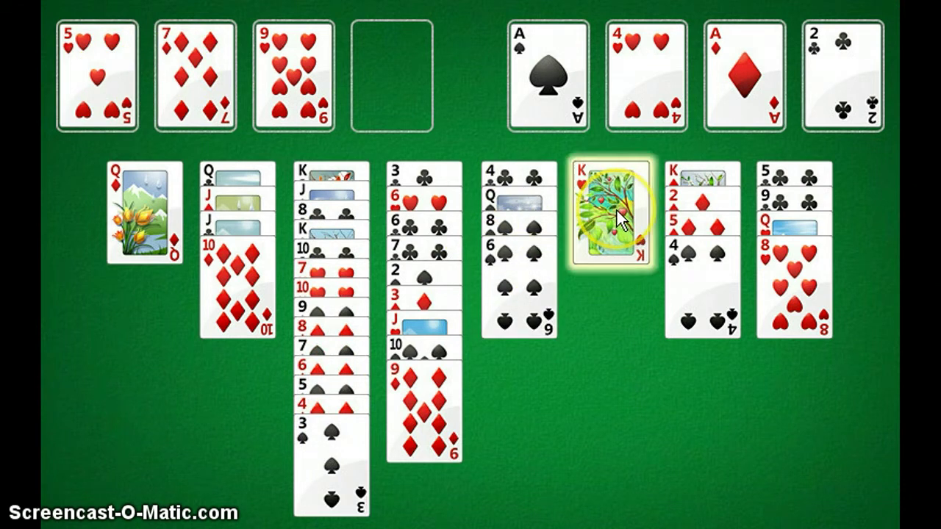
Step: Park the K♥ in the fourth free cell and move the 6♠ into empty column six
double_click(617, 210)
click(539, 279)
click(609, 231)
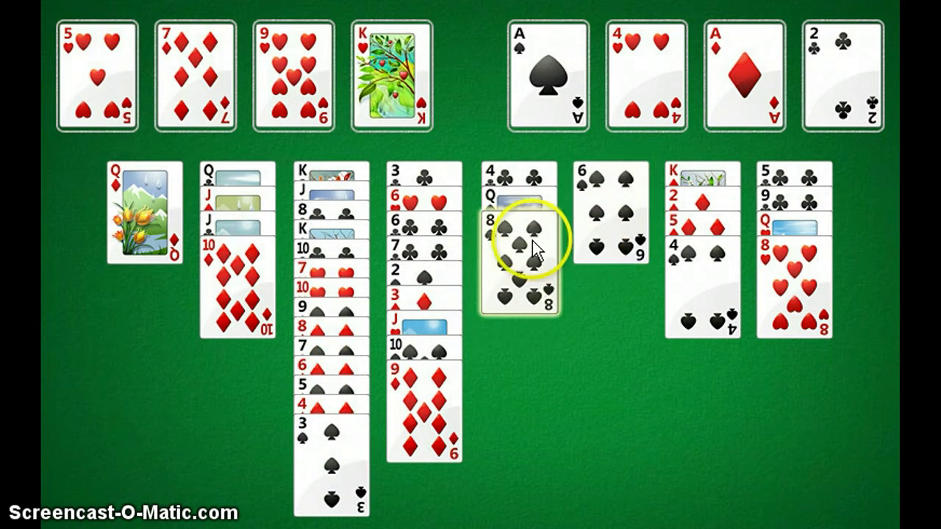
Step: Build 8♠, 7♦ and 6♠ onto the 9♦ in column four, dismissing the antivirus pop-up
click(532, 241)
click(447, 374)
click(206, 47)
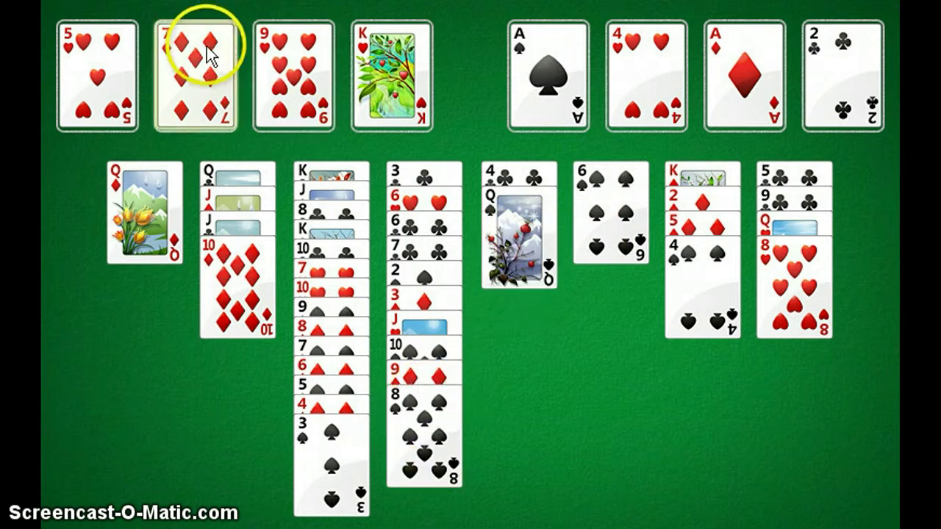
click(452, 445)
click(599, 243)
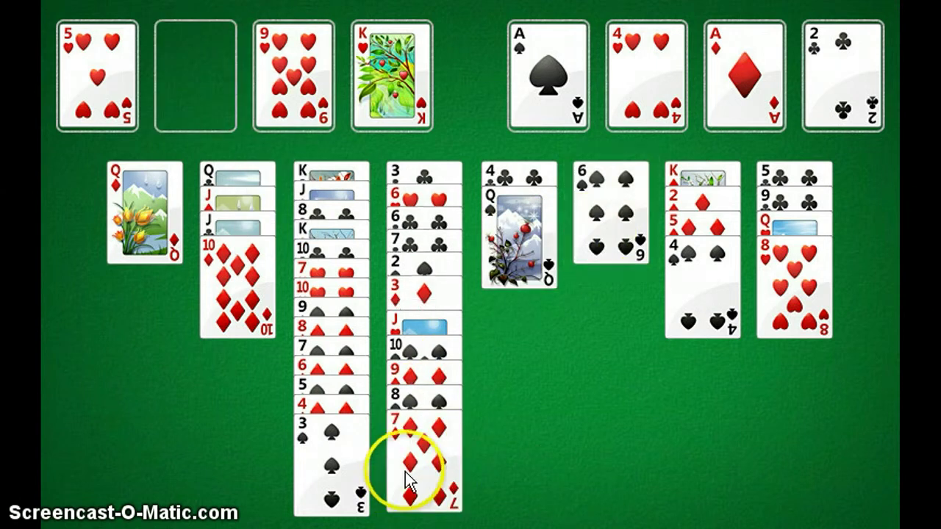
click(452, 465)
click(771, 94)
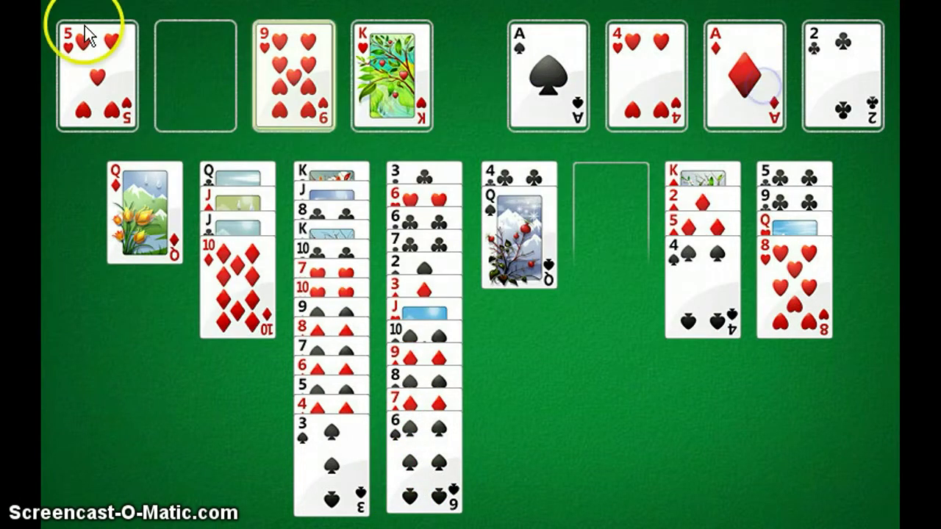
Step: Place the 5♥ on the 6♠, then put K♥ in column six with Q♠ on it
click(86, 36)
click(414, 495)
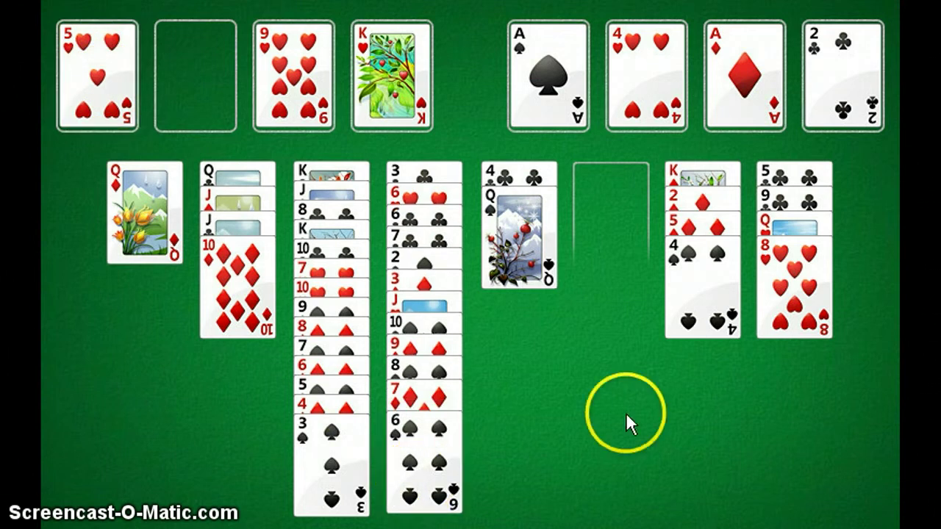
click(686, 319)
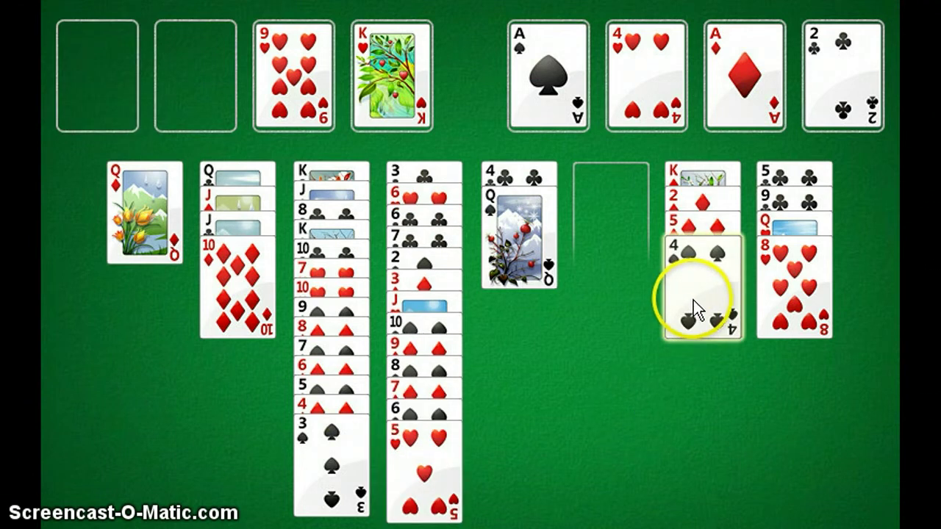
click(684, 299)
click(523, 235)
click(397, 112)
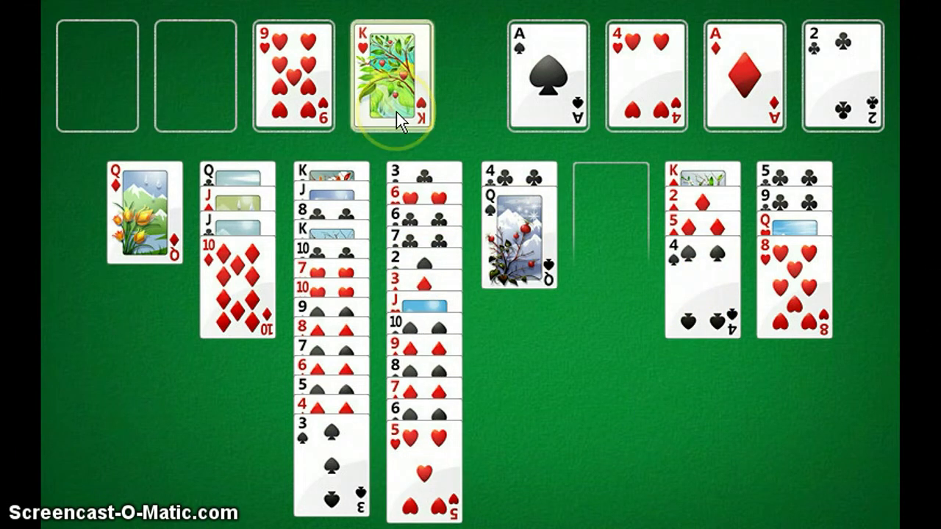
click(625, 191)
click(526, 221)
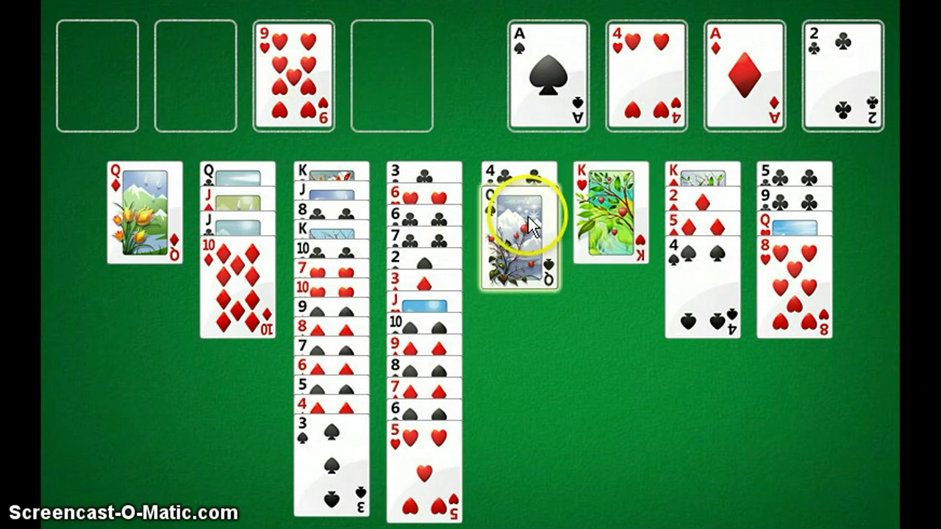
Step: Add 4♣ to the 5♥, move jack-10♦ onto Q♦, and 5♦-4♠ into empty column five
click(641, 218)
click(518, 262)
click(441, 474)
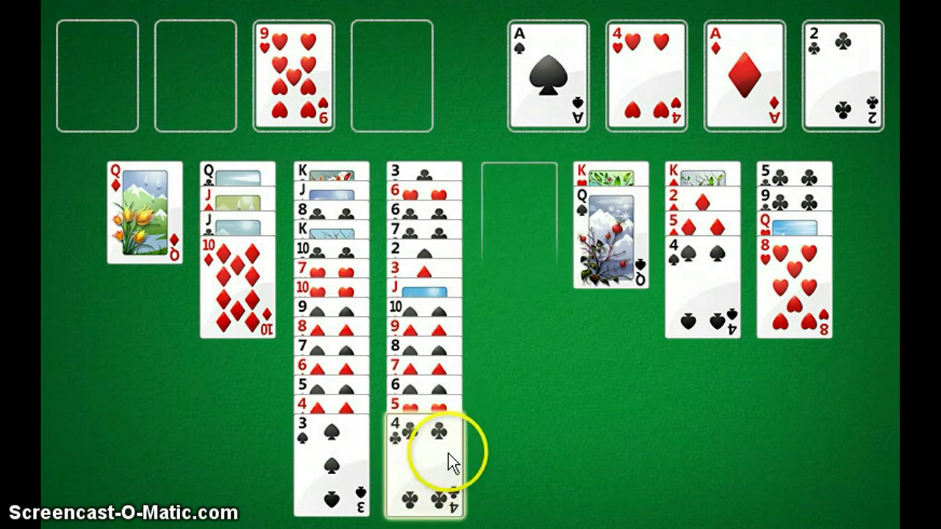
click(250, 249)
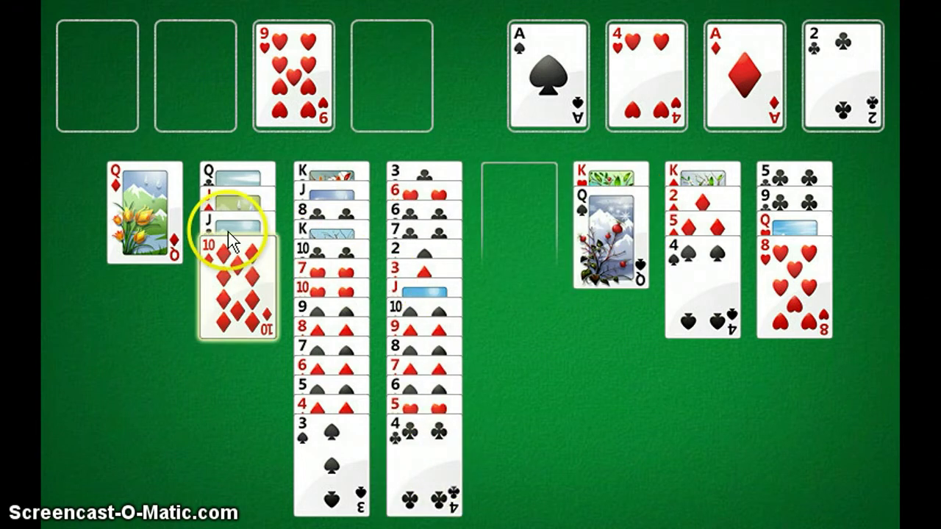
click(182, 213)
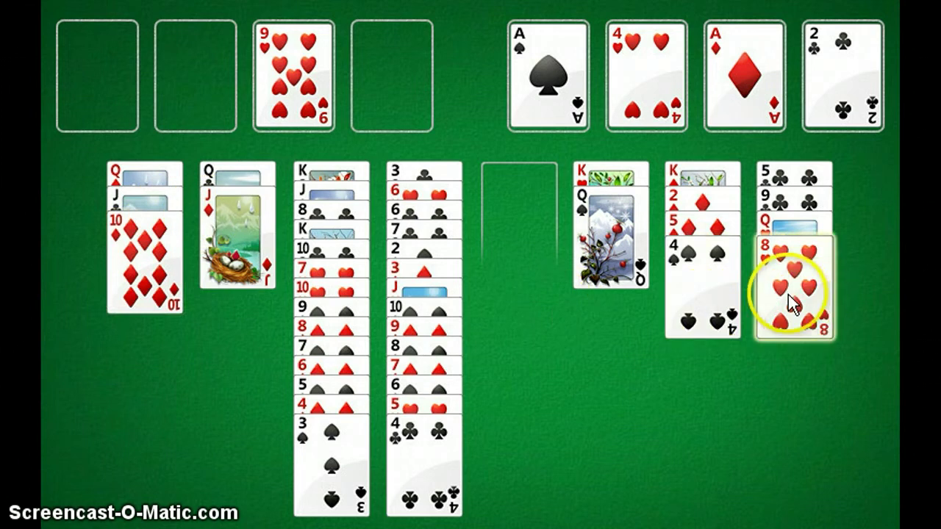
click(704, 220)
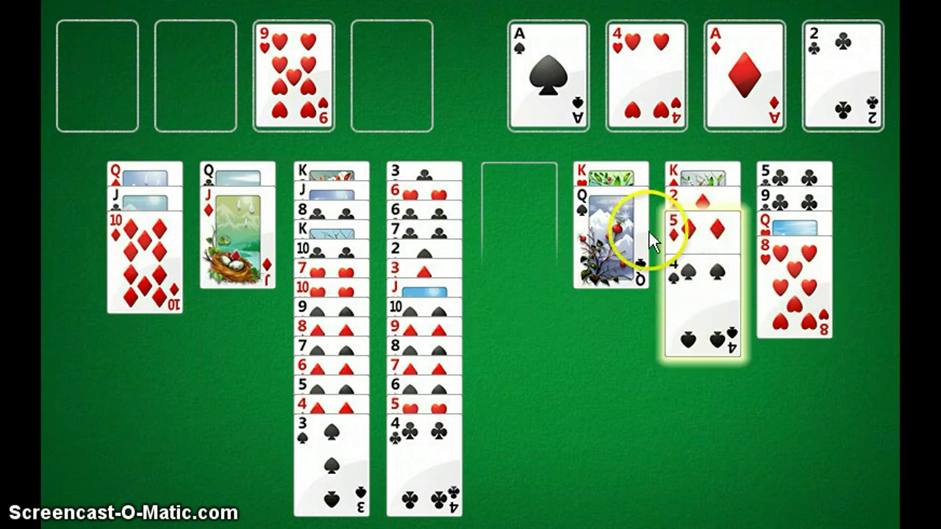
click(534, 213)
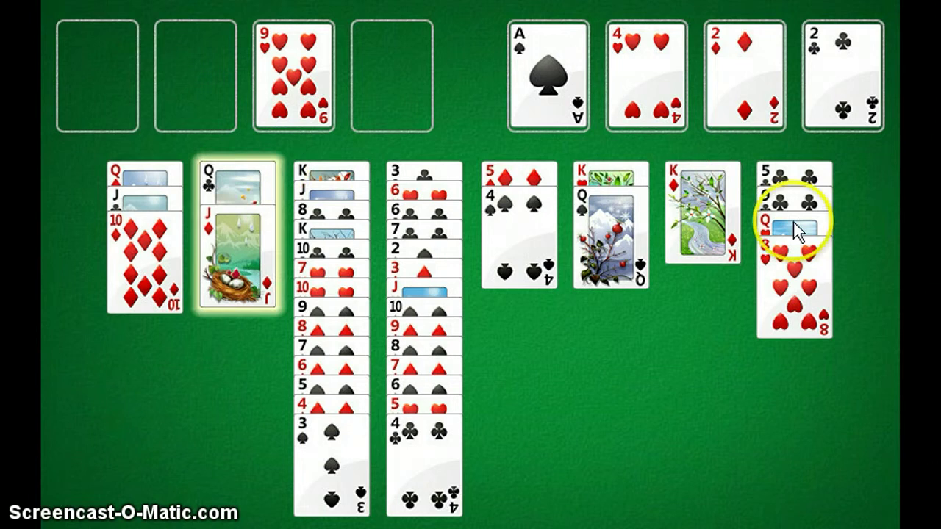
Step: Move the queen-J♦ pair onto K♦, then the 10♠-to-4♣ run onto the J♦
click(261, 173)
click(705, 213)
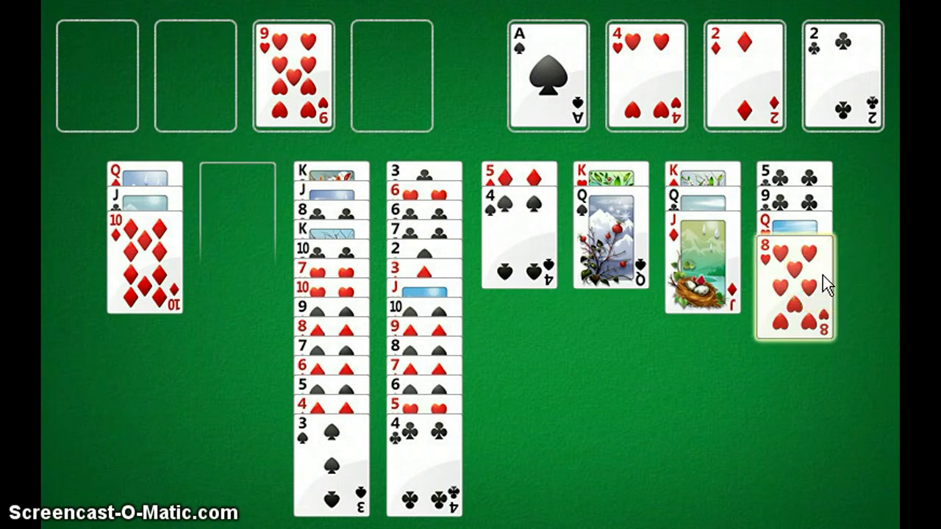
click(516, 286)
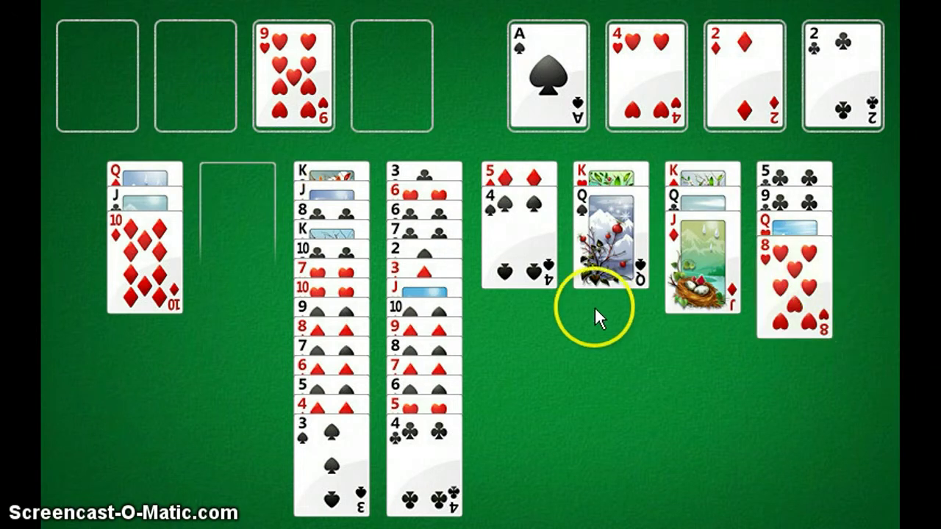
click(440, 263)
click(432, 313)
click(765, 244)
click(691, 265)
Step: Move J♥ onto Q♠ and 3♦ onto 4♠, send spades home, and shift 7♣ and 5♦
click(397, 355)
click(648, 254)
click(431, 325)
click(527, 229)
click(435, 275)
click(776, 275)
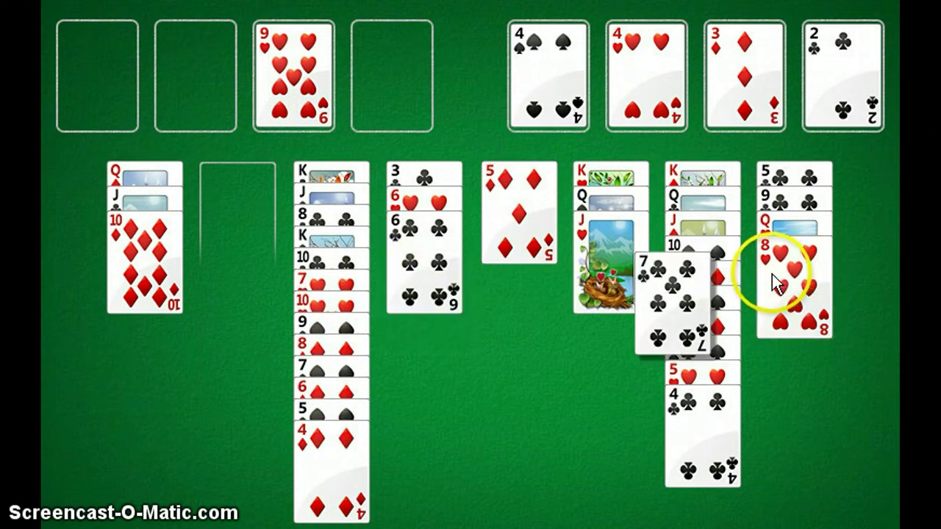
click(501, 232)
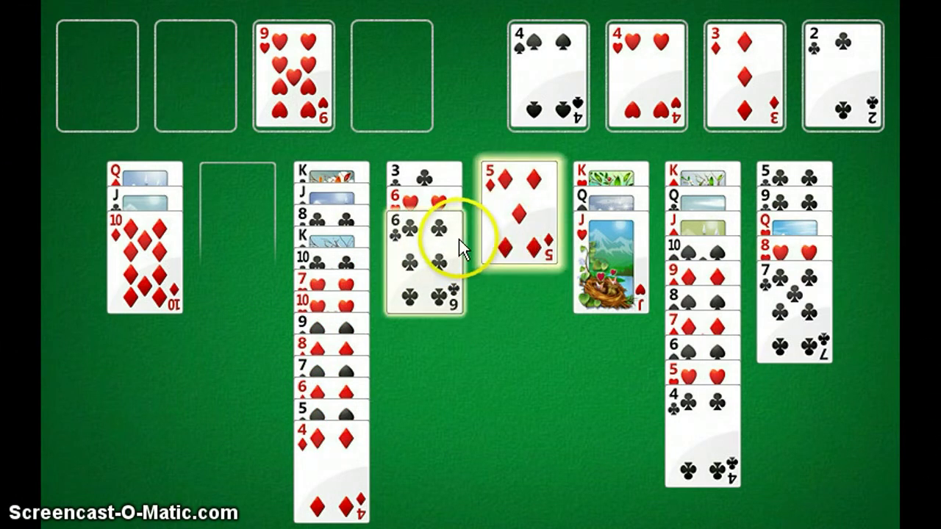
click(459, 239)
Step: Move the 6♣–5♦ pair into the empty column and put 6♥ on 7♣ to release foundation cards
click(786, 295)
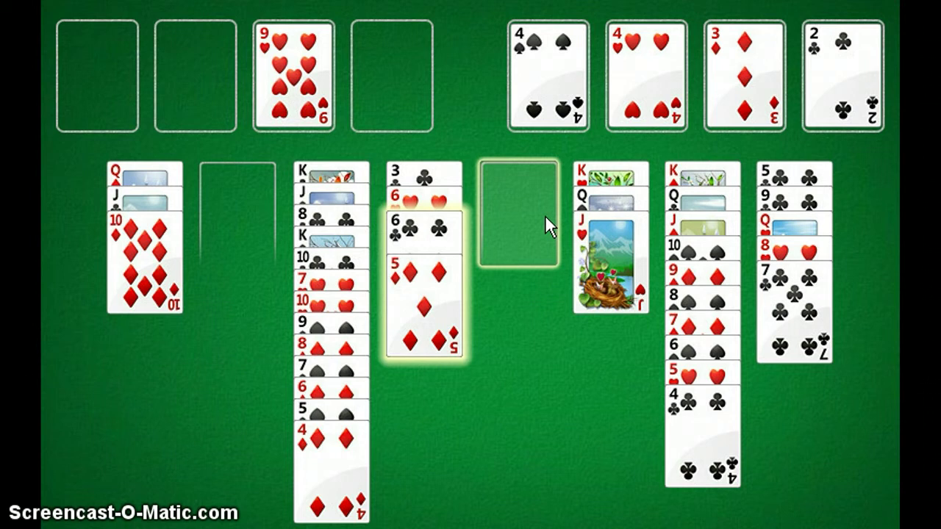
click(679, 146)
click(544, 235)
click(545, 236)
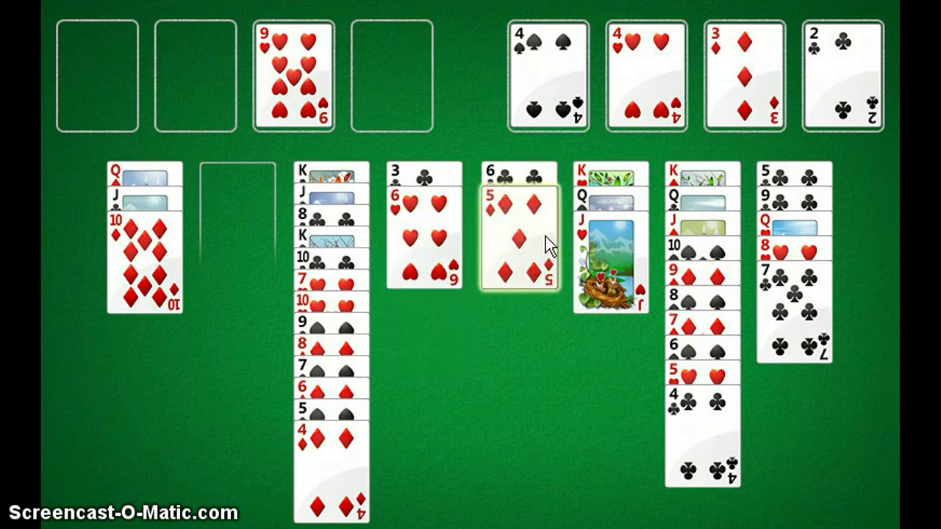
click(434, 238)
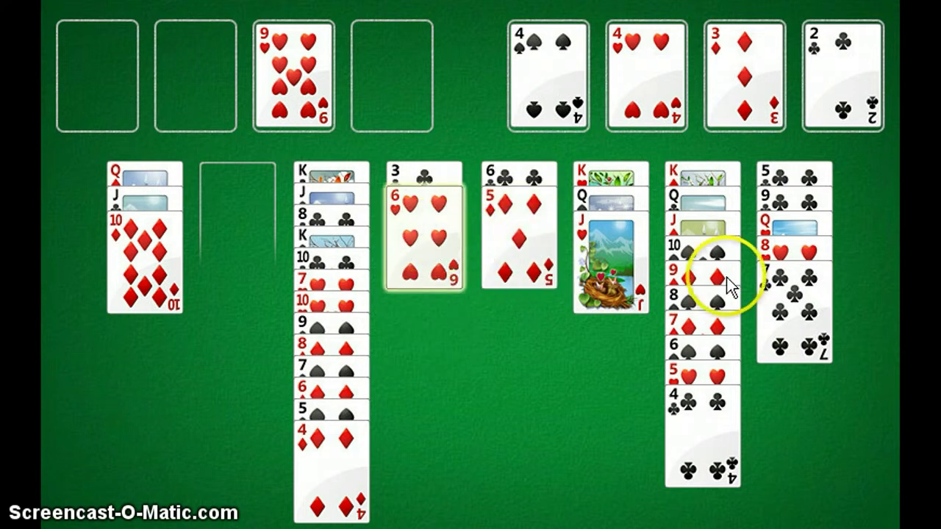
click(801, 311)
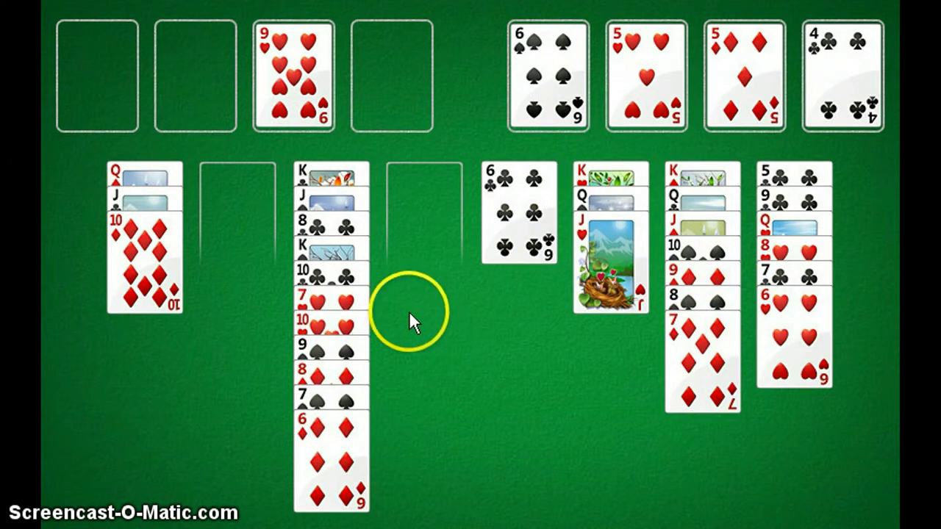
Step: Select the 10♣, 10♠ and 7♥ stacks in columns three and seven
click(708, 264)
click(329, 273)
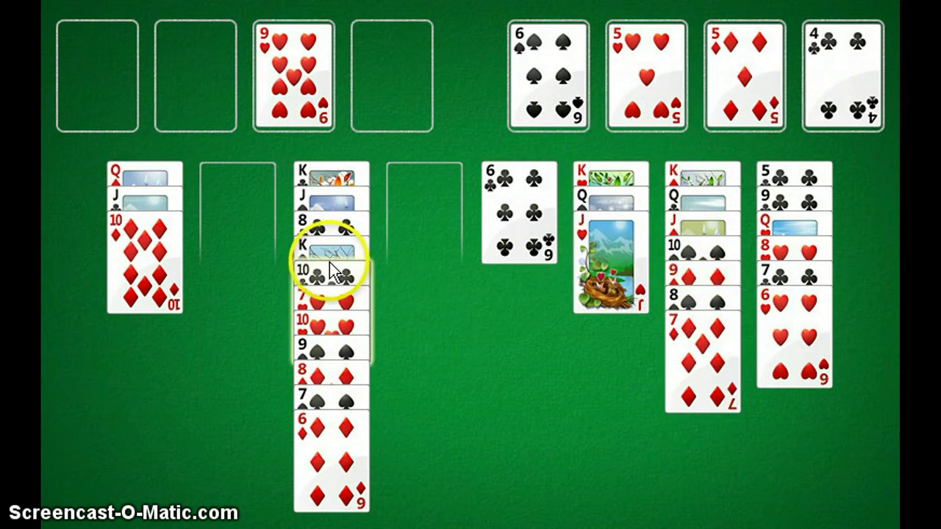
click(333, 258)
click(739, 284)
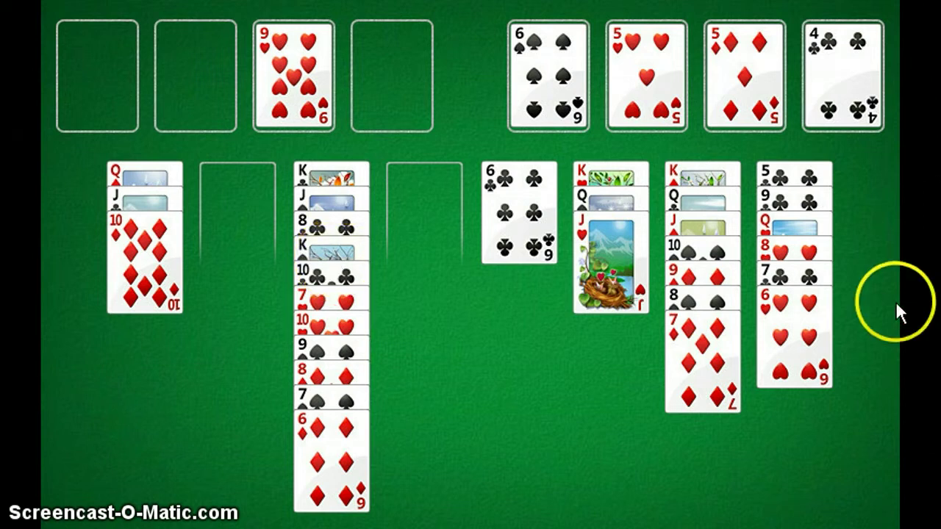
click(732, 258)
click(804, 252)
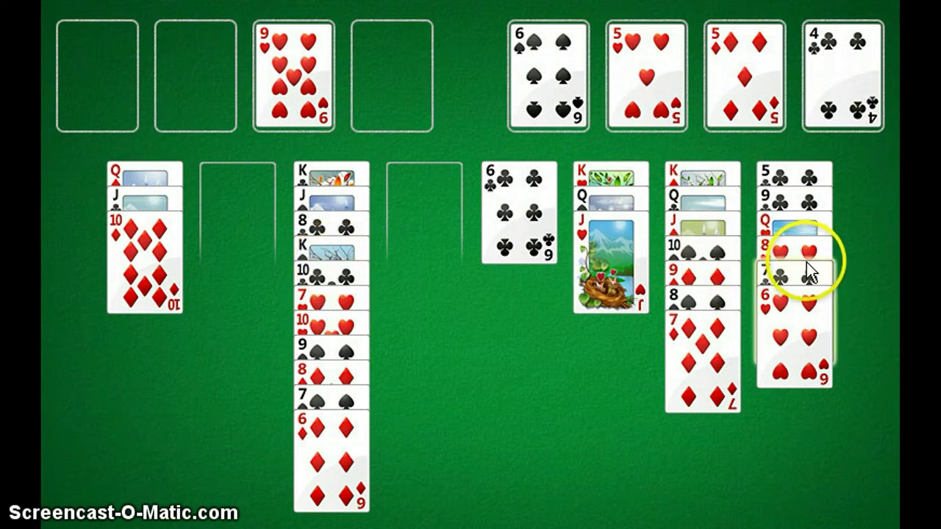
click(760, 252)
click(359, 297)
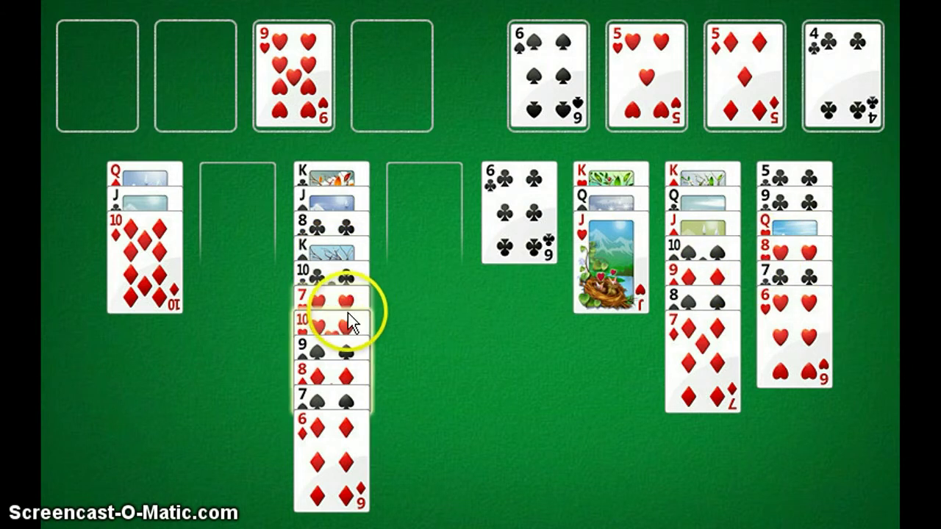
Step: Select the 9♥ in the free cell, then move the 6♣ onto the 7♦
click(632, 306)
click(329, 119)
click(517, 210)
click(724, 355)
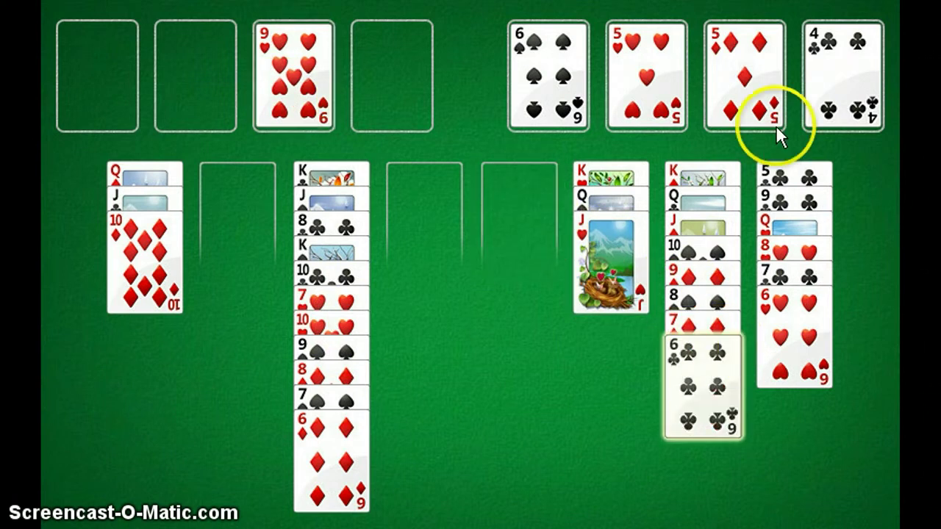
Step: Move the 10♥-to-6♦ stack from column three into the empty column
click(739, 156)
click(809, 250)
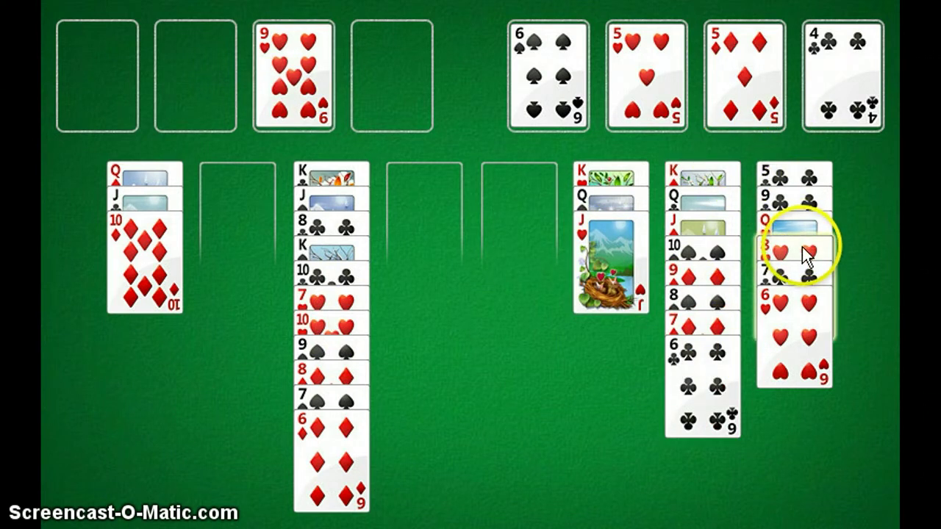
click(316, 331)
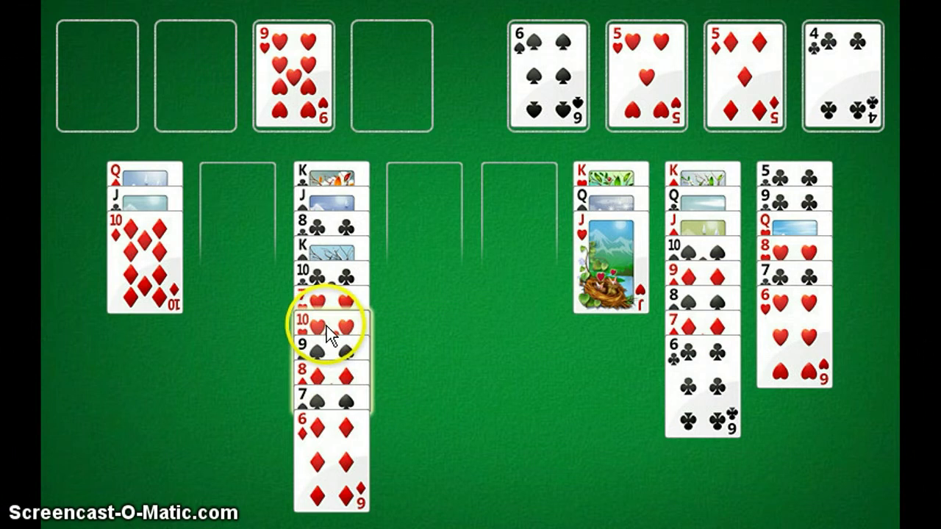
click(341, 328)
click(787, 254)
click(255, 248)
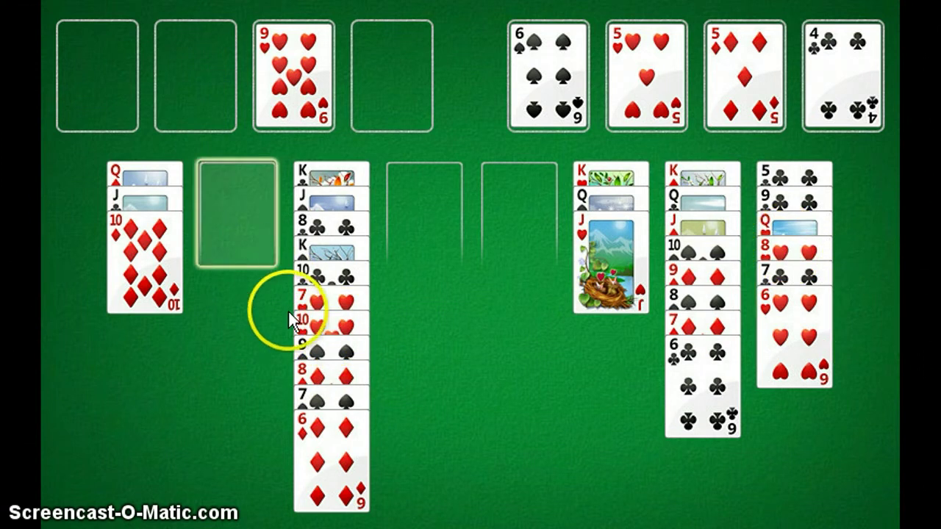
click(335, 319)
click(436, 254)
click(331, 321)
Step: Move 7♥ to empty column two, 10♣ onto J♥, and K♠ into empty column five
click(254, 253)
click(340, 323)
click(554, 256)
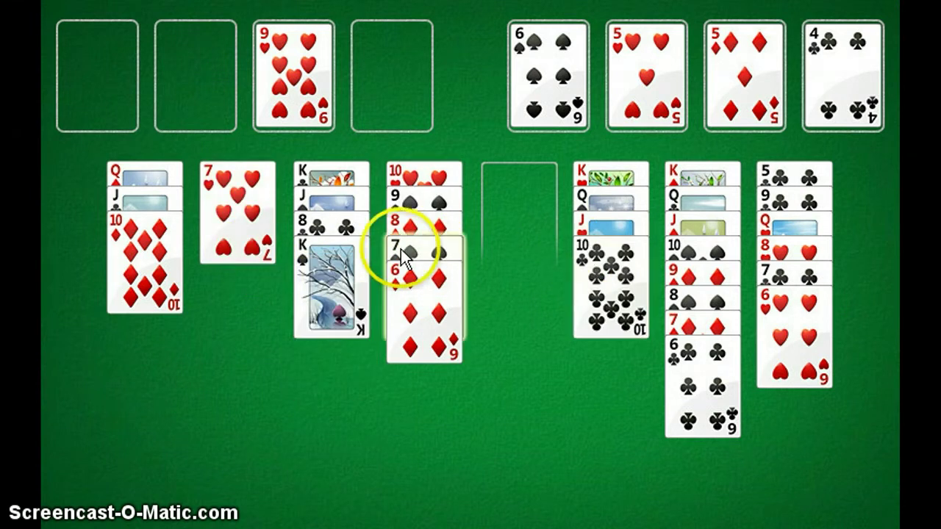
click(366, 254)
click(505, 214)
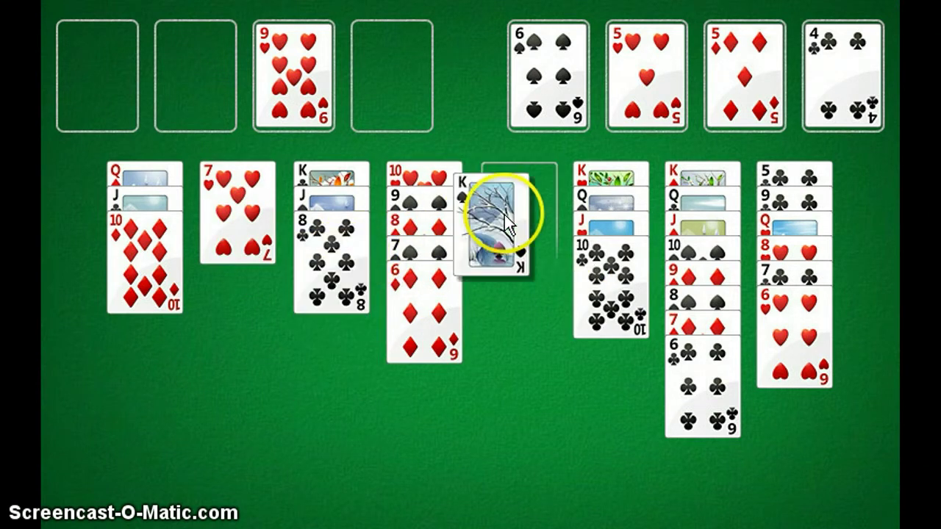
Step: Put the 7♥ on the 8♣ and move that pair into empty column two
click(345, 254)
click(252, 234)
click(309, 262)
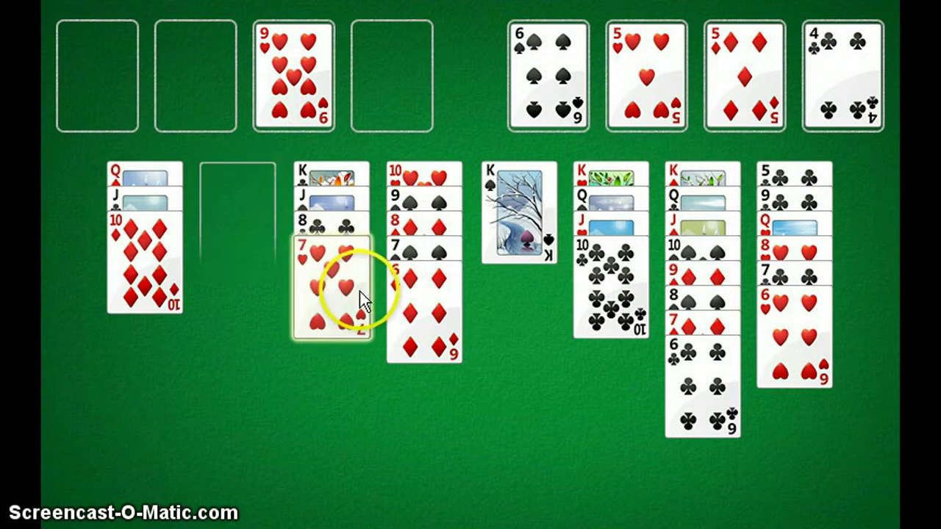
click(334, 217)
click(257, 213)
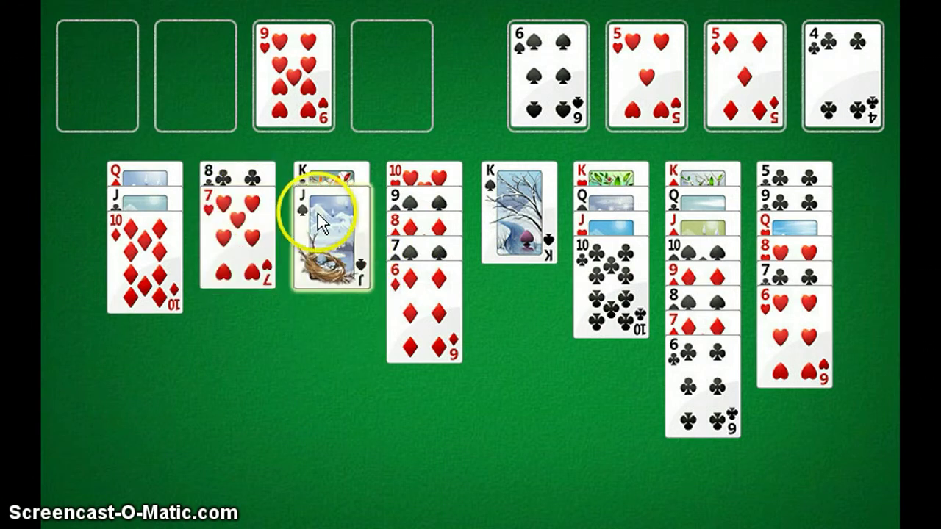
Step: Move Q♦–J♣–10♦ onto K♠, 8♥–7♣–6♥ to column one, and Q♥ to a free cell
click(110, 173)
click(519, 206)
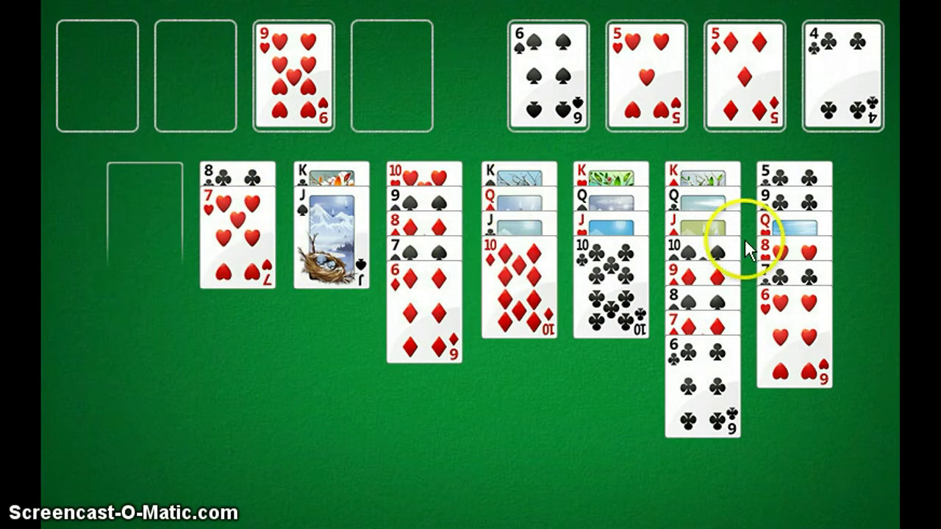
click(798, 252)
click(127, 224)
double_click(791, 242)
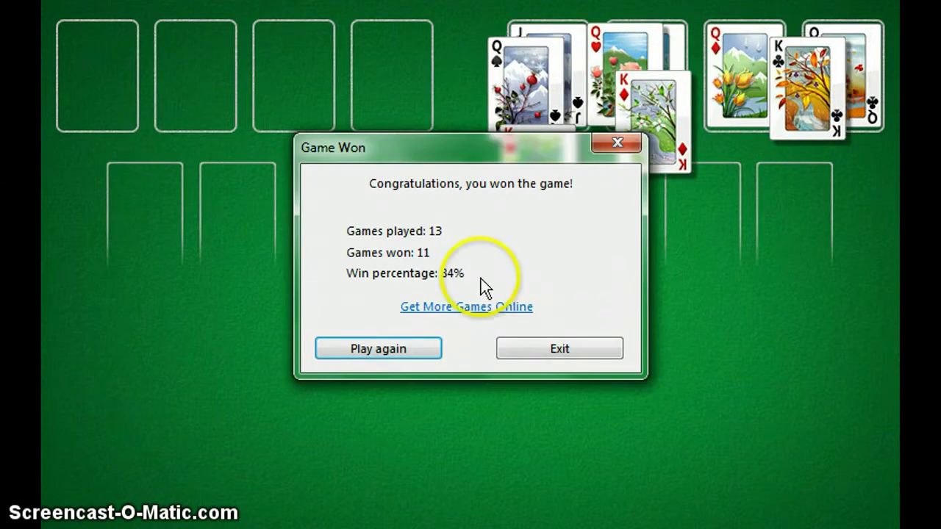
Step: Choose Play again in the Game Won dialog to deal a new game
click(400, 343)
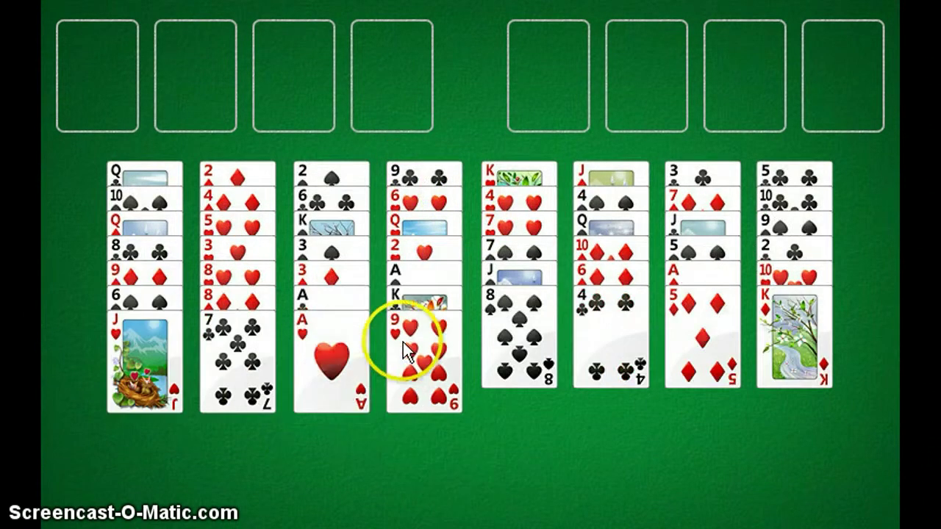
Step: Load game number 3 through the Game menu's Select Game option
click(347, 383)
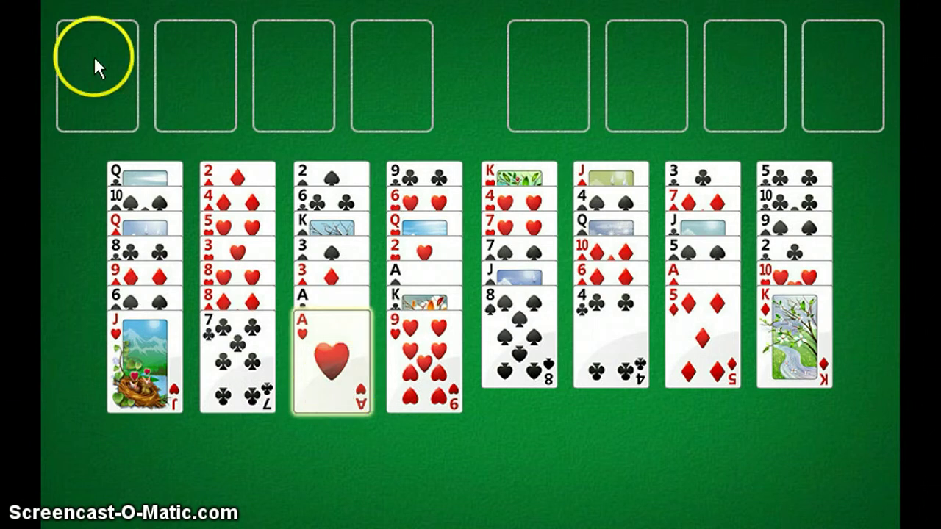
click(66, 2)
click(117, 36)
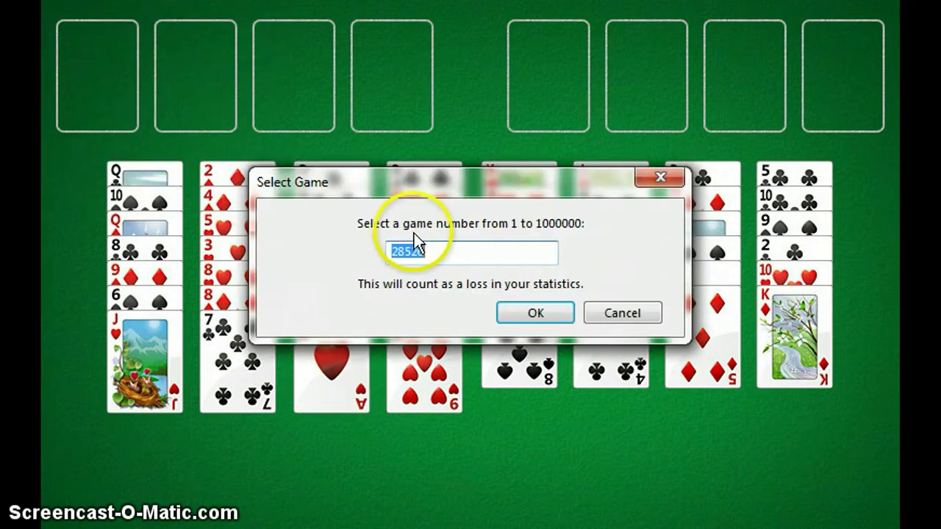
key(Return)
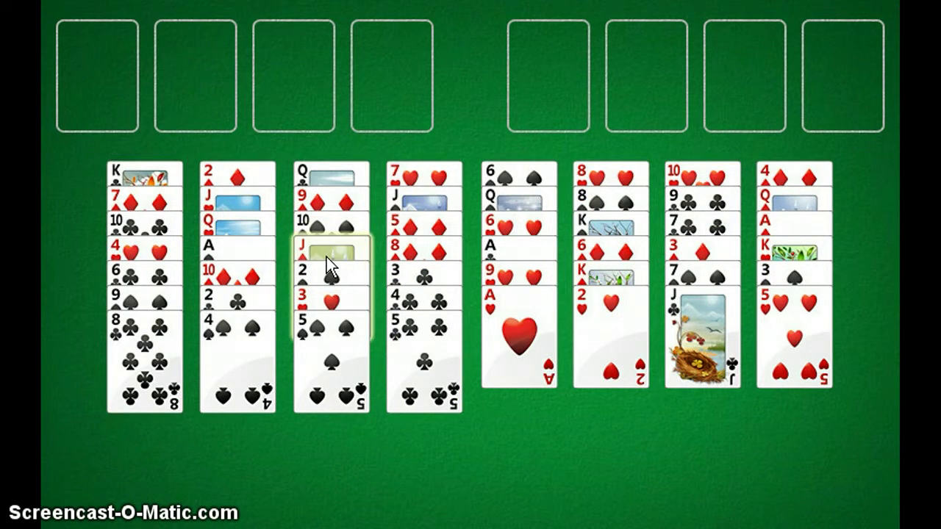
Step: Send the A♥ and 2♥ to the foundation and move the 4♠ onto the 5♥
click(306, 196)
click(740, 171)
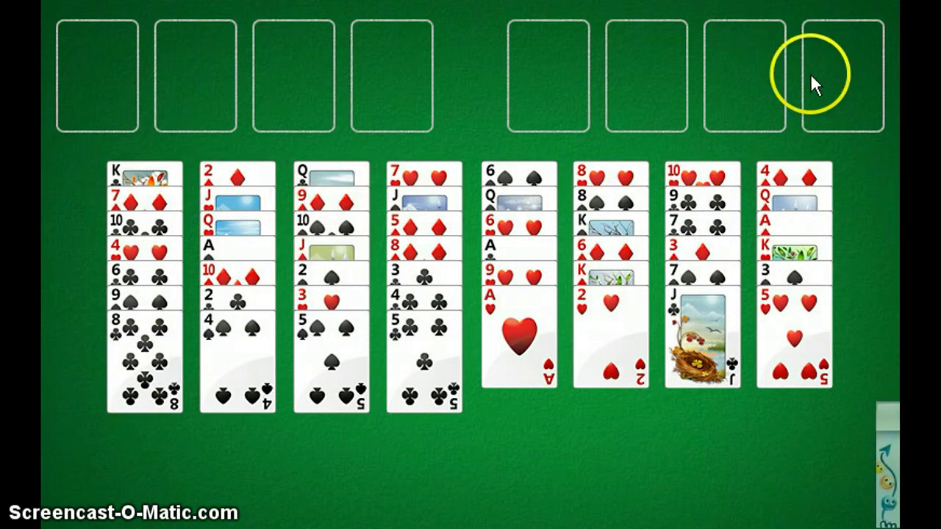
double_click(485, 350)
click(493, 347)
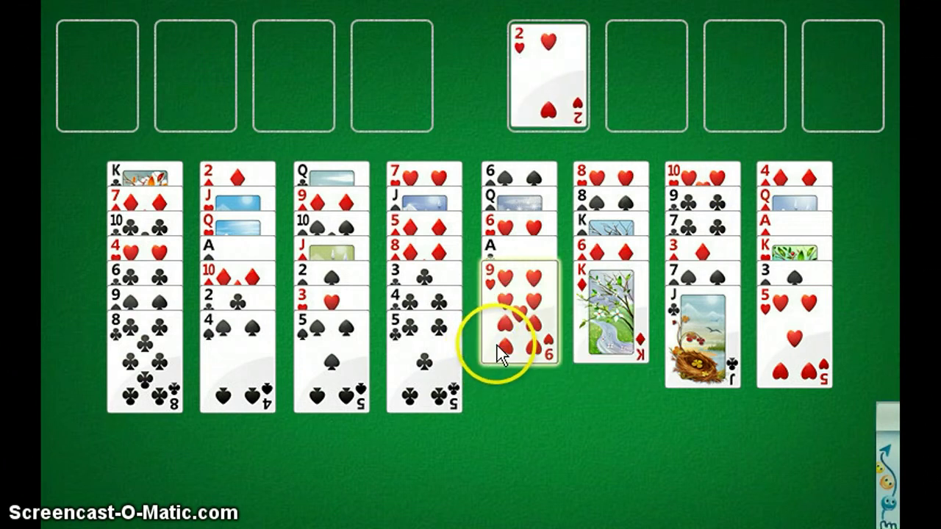
click(451, 325)
click(256, 351)
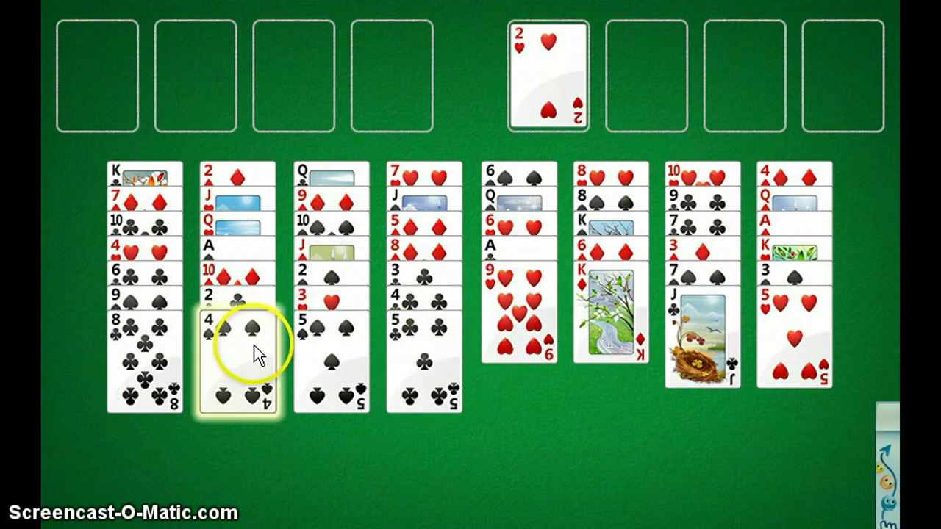
click(780, 313)
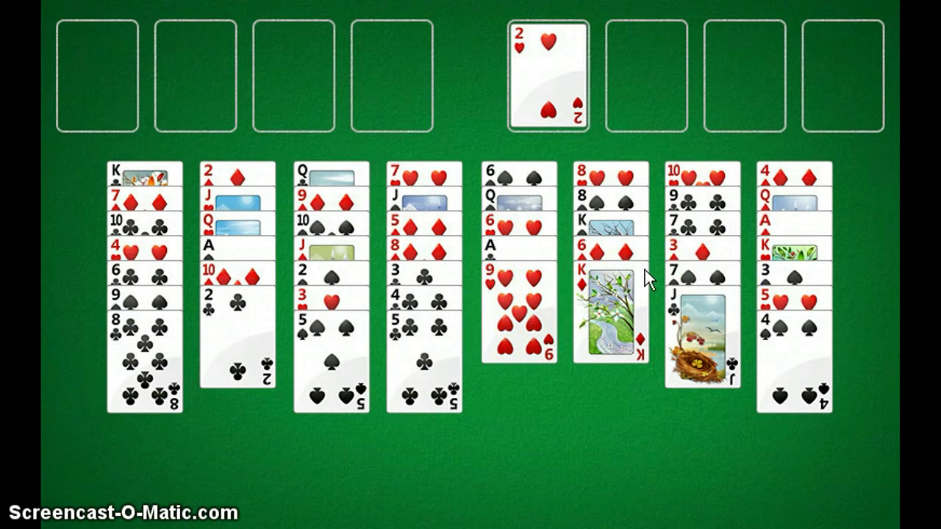
Step: Park 2♣ and 9♥ in free cells and move 10♦ onto J♣, freeing the A♠
click(223, 327)
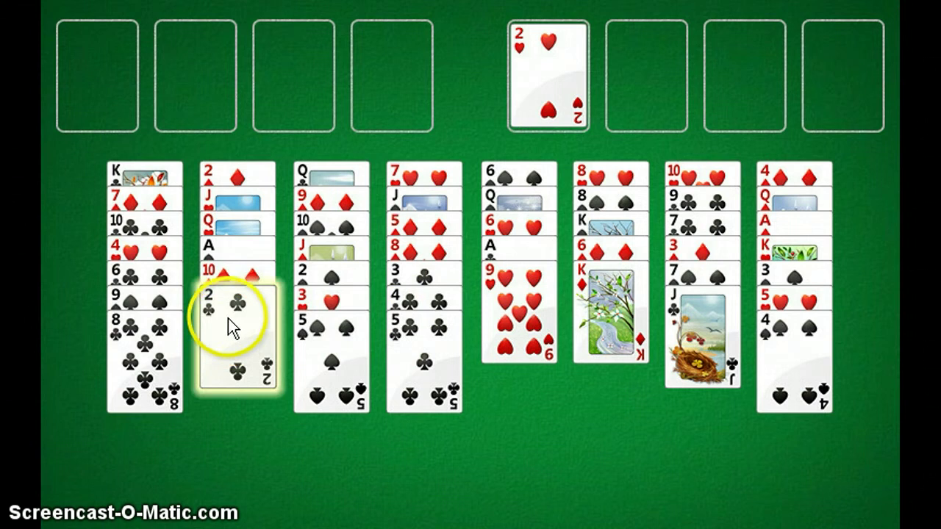
click(230, 309)
click(717, 333)
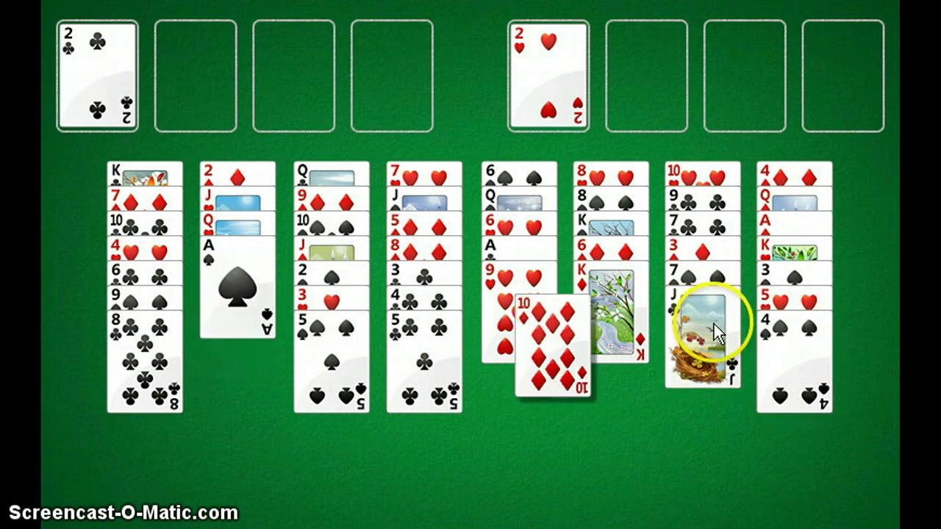
click(488, 318)
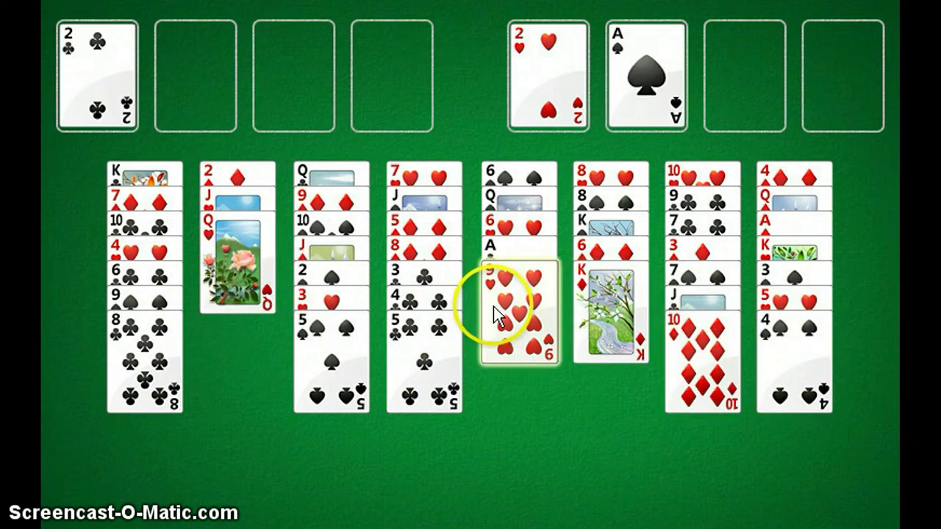
click(493, 307)
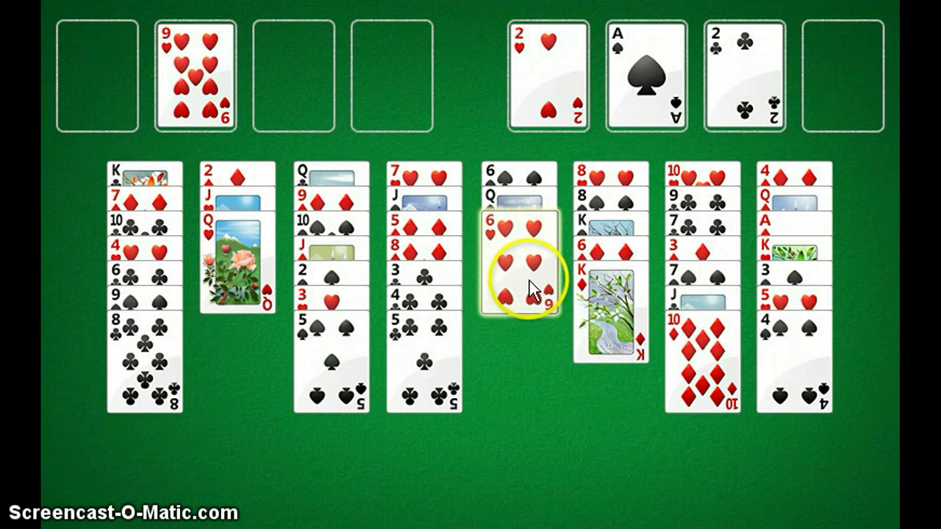
click(528, 282)
click(459, 327)
click(500, 294)
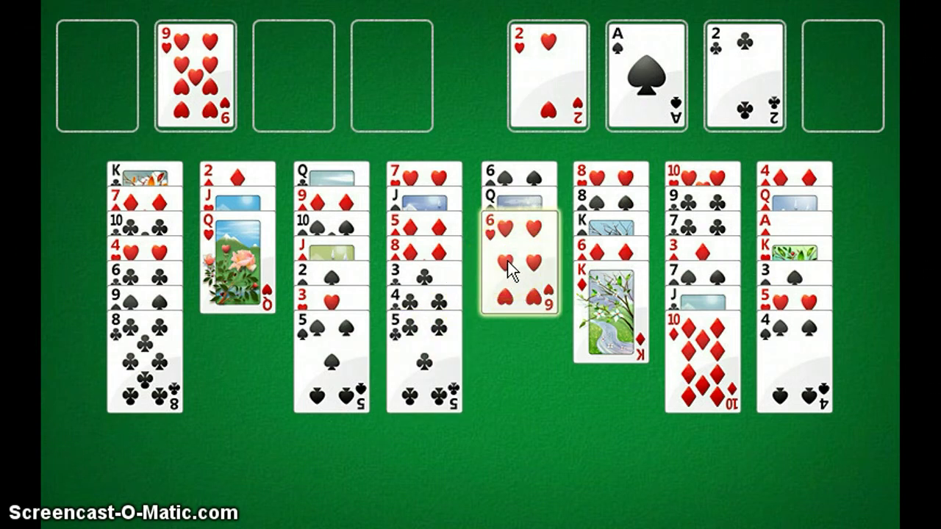
Step: Move the J♣ and 10♦ from column 7 onto the Q♥
click(750, 294)
click(822, 298)
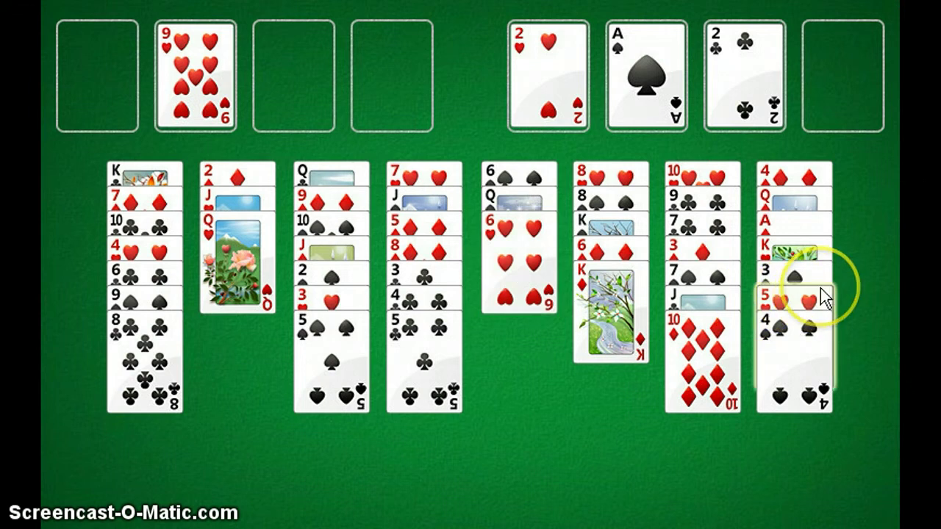
click(700, 382)
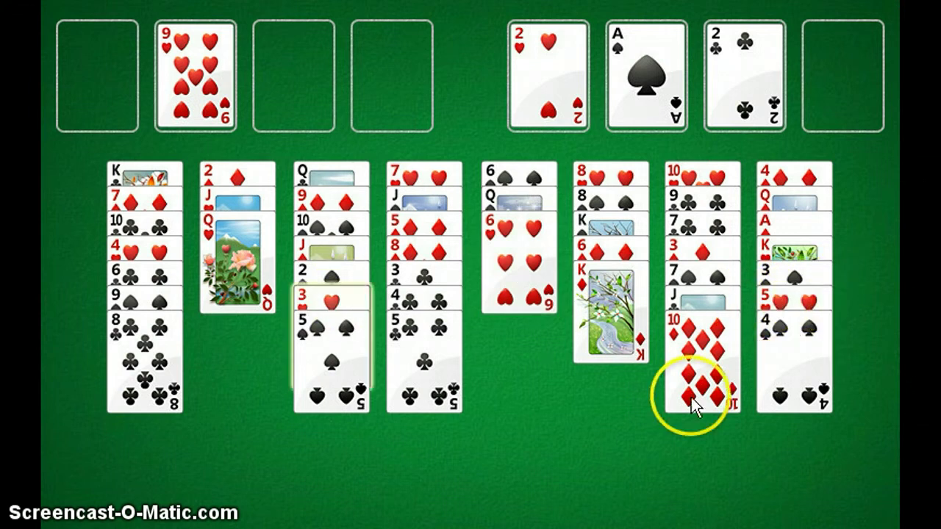
click(519, 287)
click(684, 307)
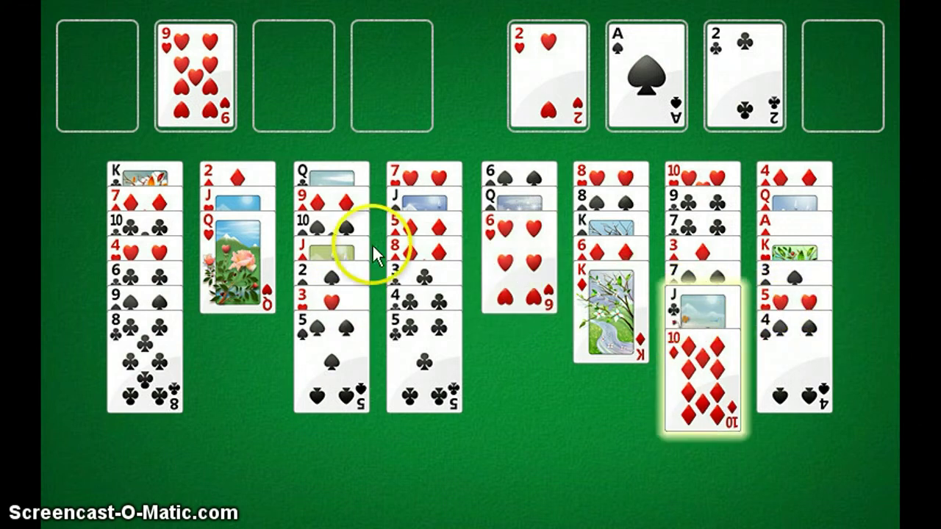
click(222, 257)
click(518, 287)
click(735, 301)
click(765, 301)
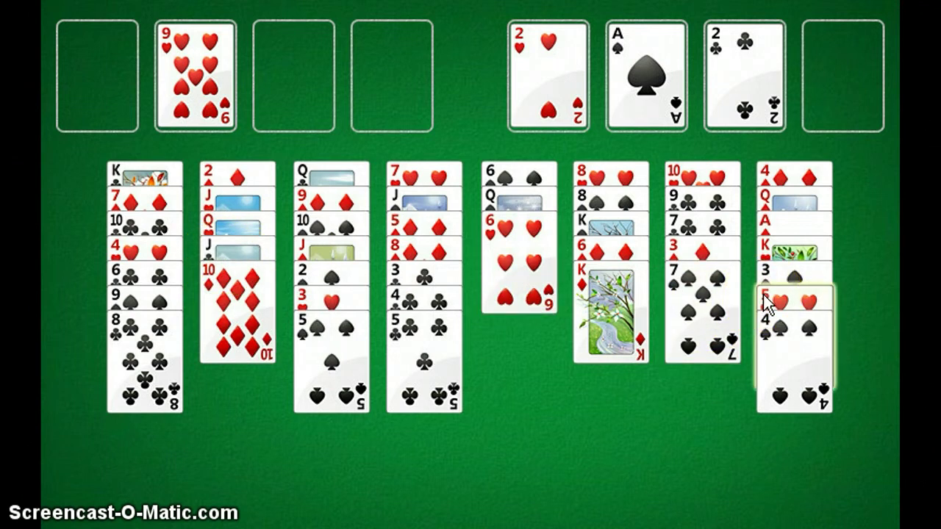
Step: Move the 6♥ onto the 7♠ and the Q♠ onto the K♦, and park the 6♠
click(525, 269)
click(706, 261)
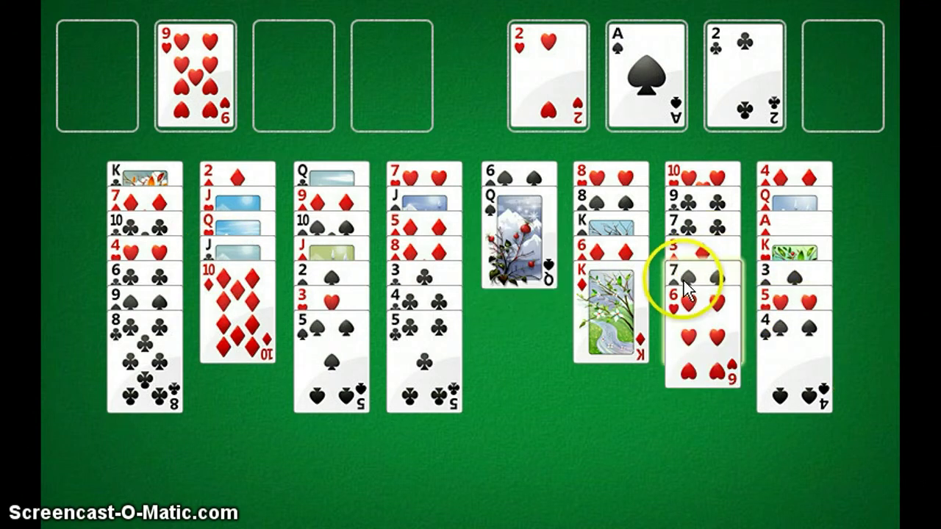
click(525, 248)
click(620, 294)
click(517, 227)
click(579, 272)
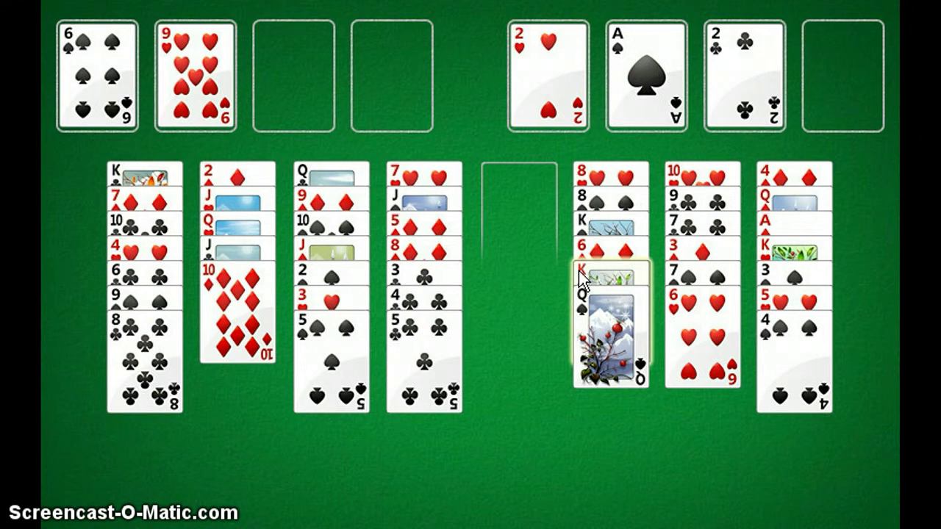
click(580, 40)
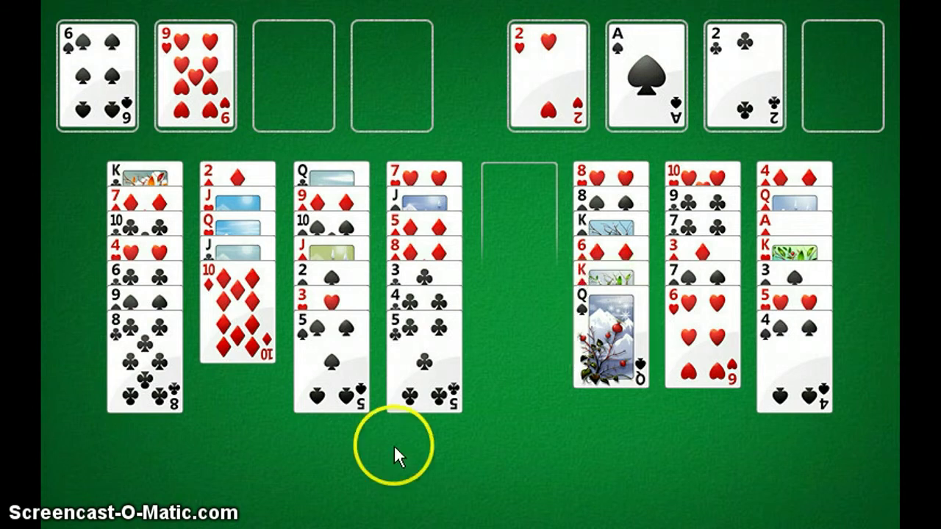
Step: Move the 5♣ onto the 6♥
click(420, 378)
click(693, 358)
click(430, 328)
click(361, 344)
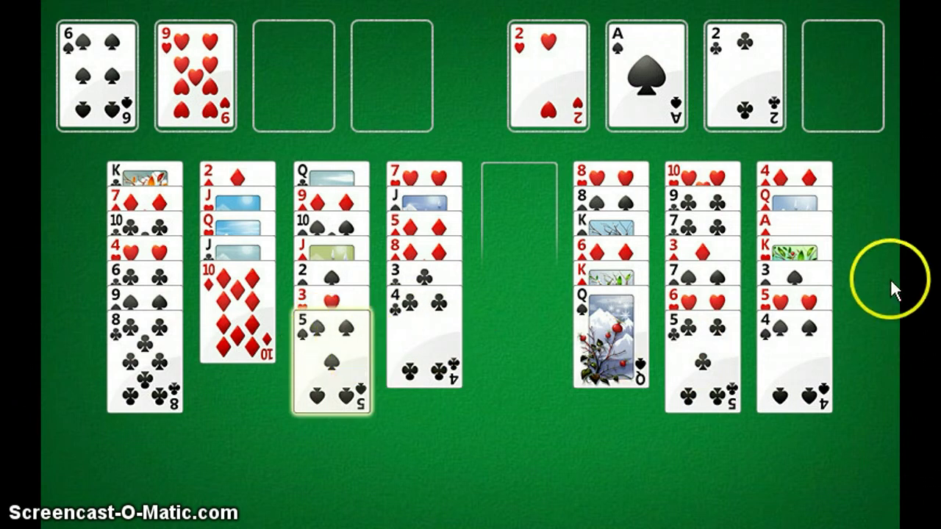
click(851, 312)
Step: Park the 8♣ in a free cell and move the 9♠ onto the 10♦
click(316, 347)
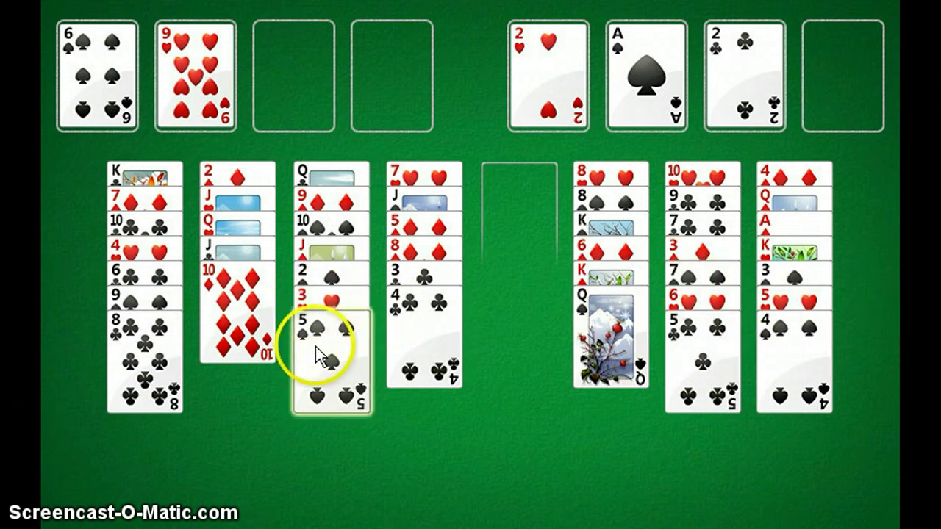
click(141, 112)
click(192, 116)
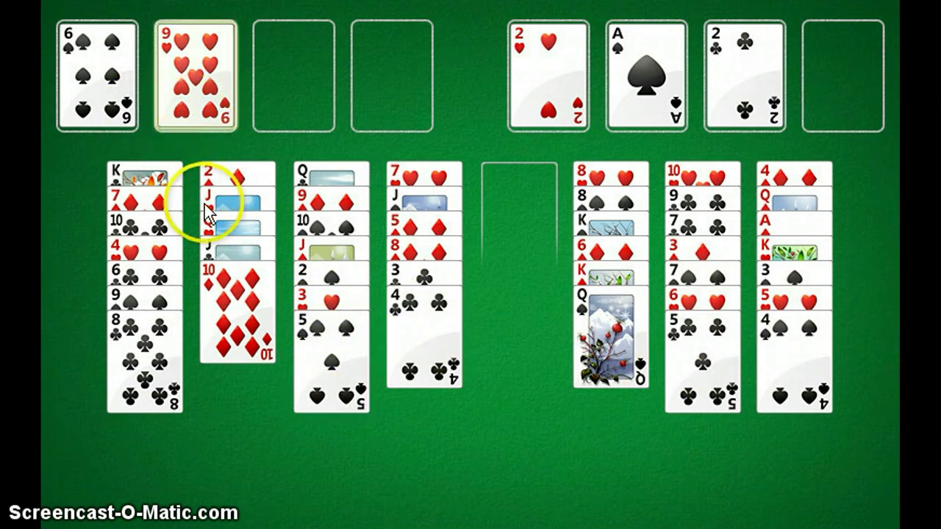
click(221, 309)
click(153, 323)
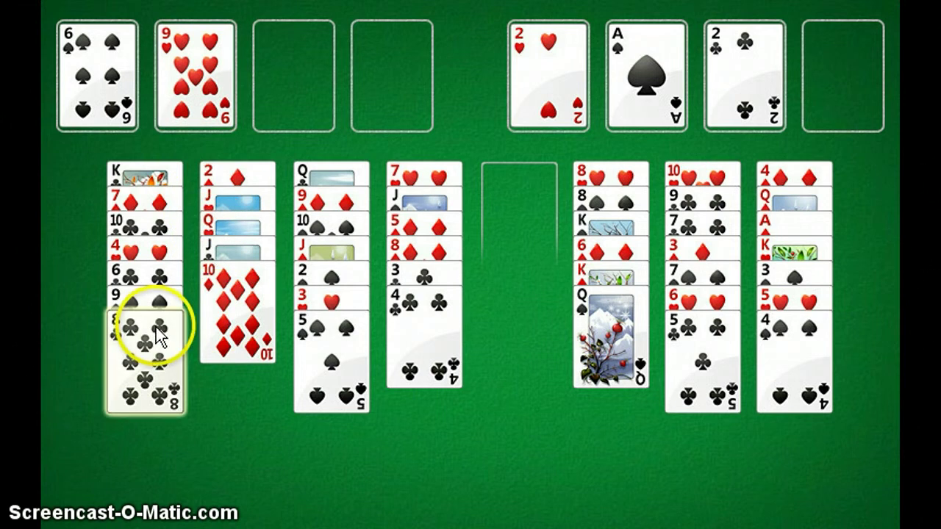
double_click(156, 335)
click(154, 332)
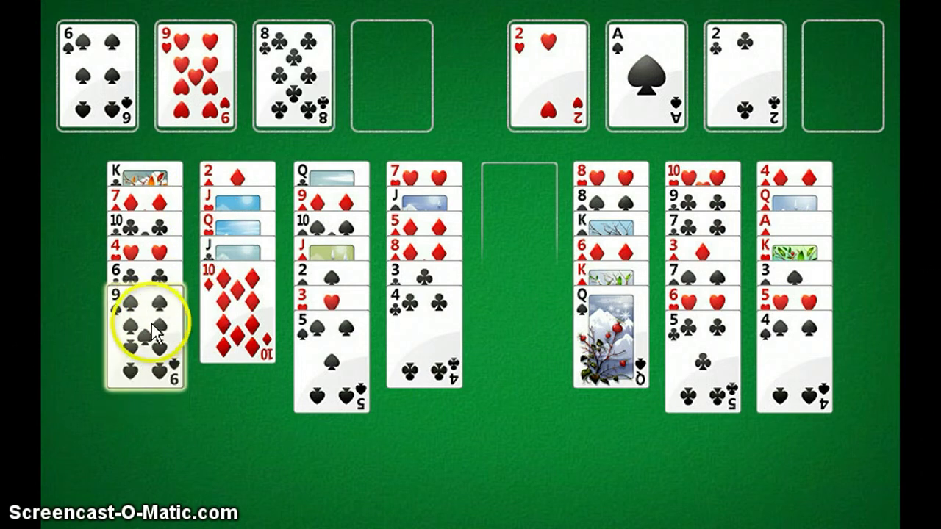
click(217, 323)
click(208, 110)
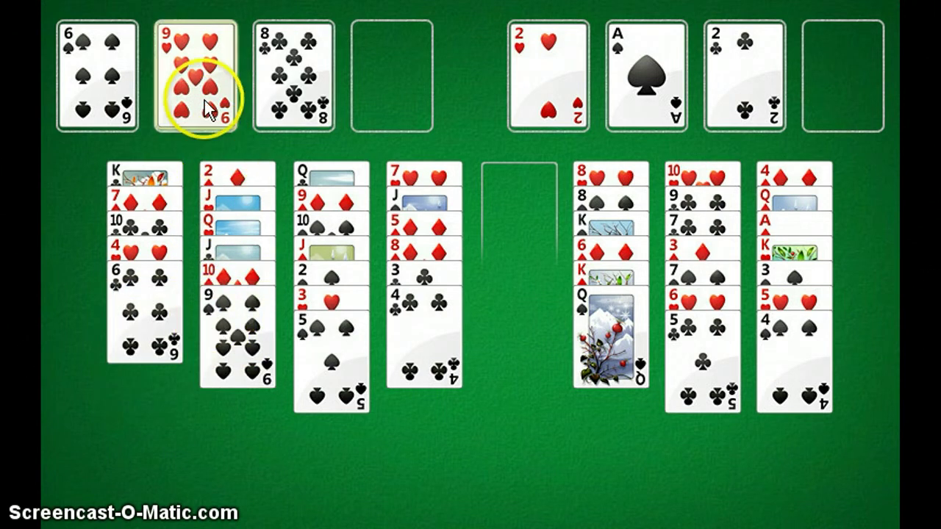
Step: Move the 9♥ and 8♣ into the empty column
click(151, 280)
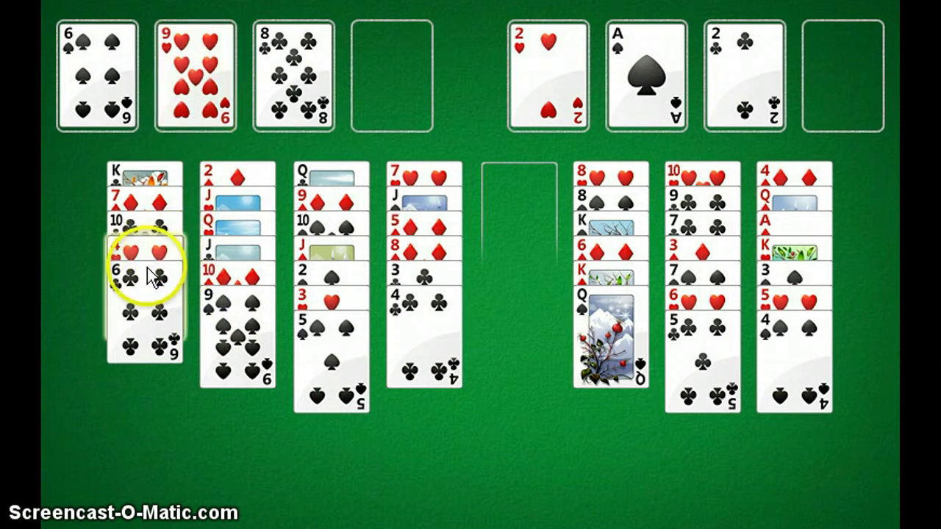
click(160, 306)
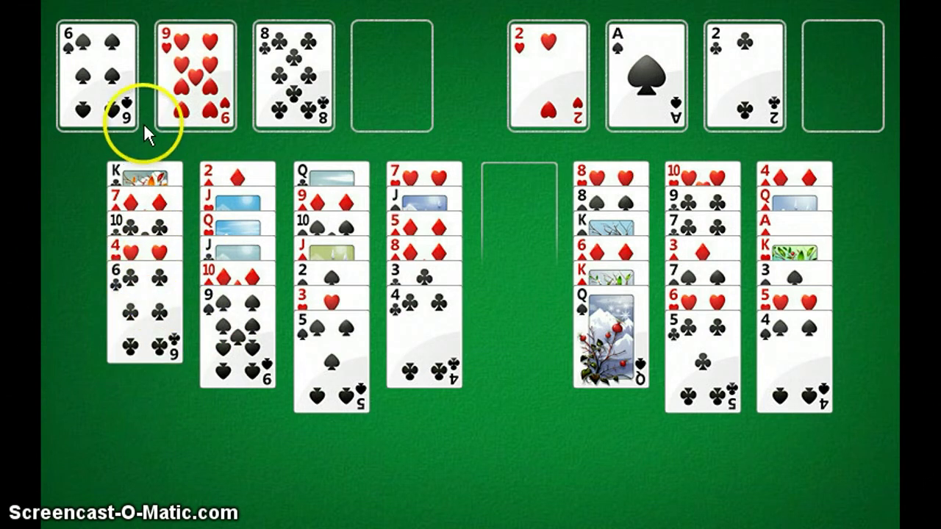
click(690, 368)
click(601, 281)
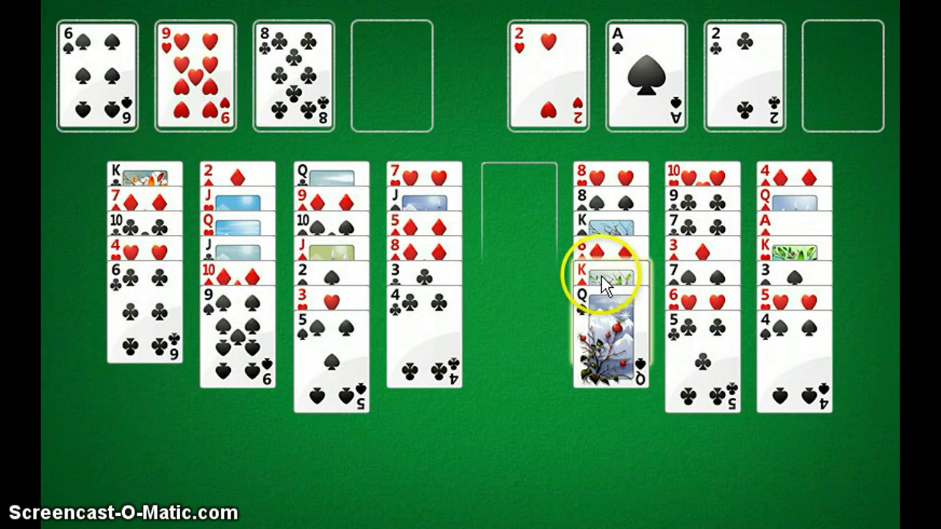
click(184, 84)
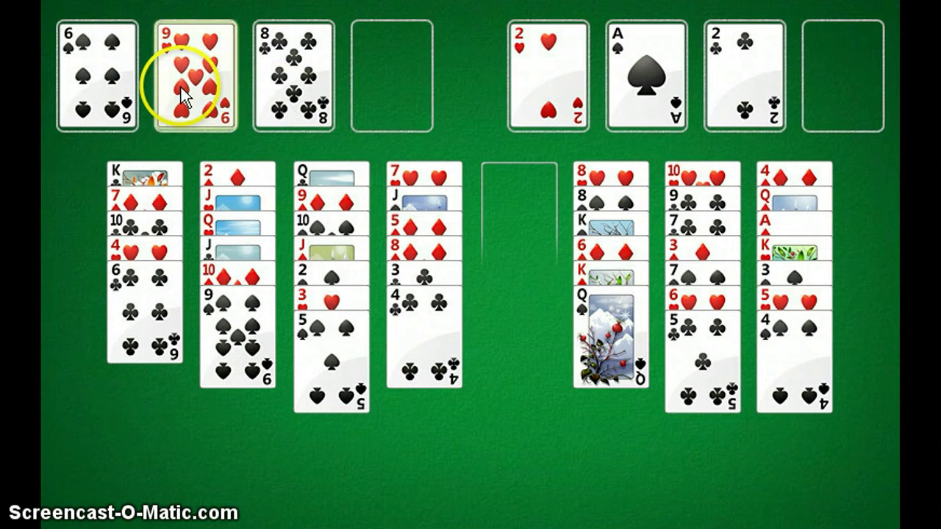
click(519, 225)
click(319, 105)
click(515, 196)
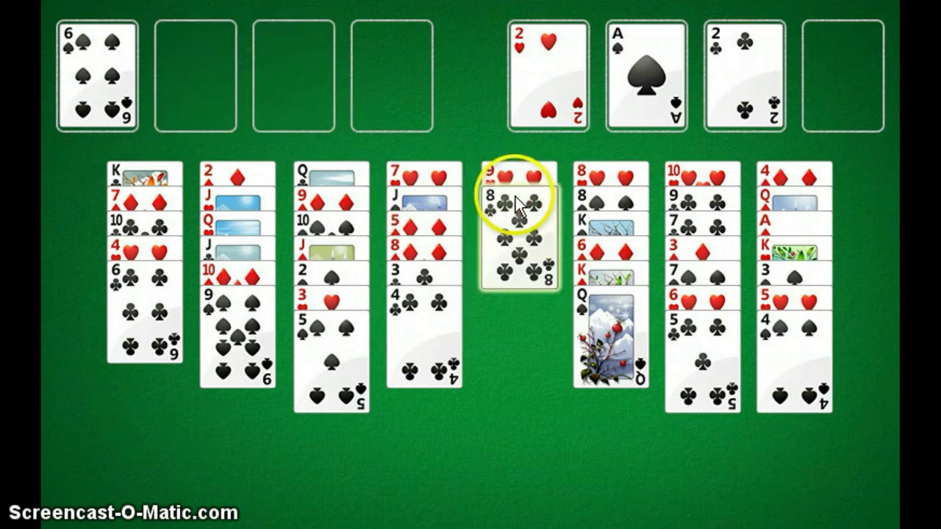
Step: Park the 6♣ in a free cell and put the 4♥ on the 5♣
click(151, 314)
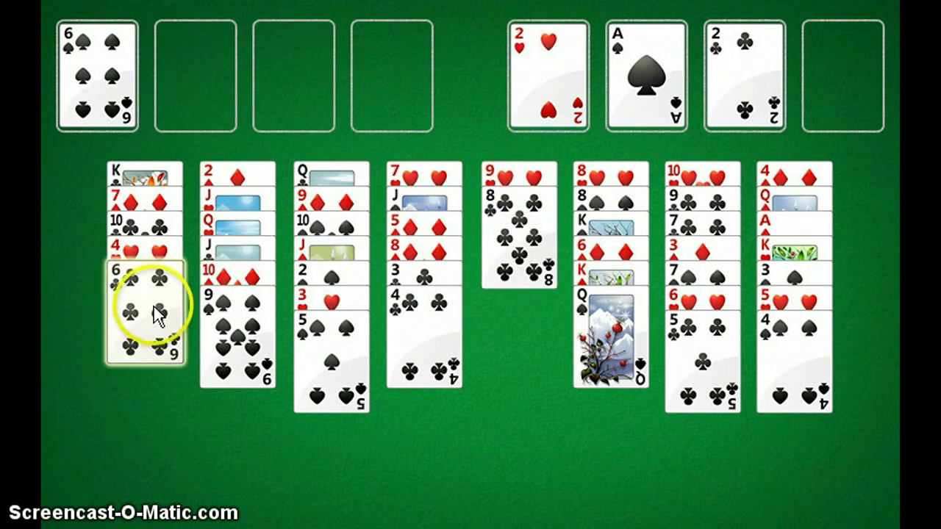
click(154, 315)
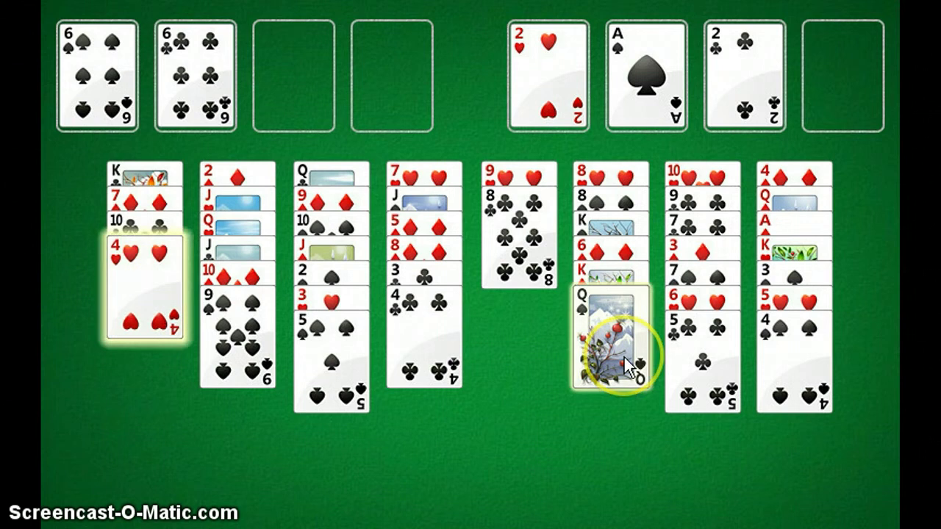
click(625, 358)
click(137, 315)
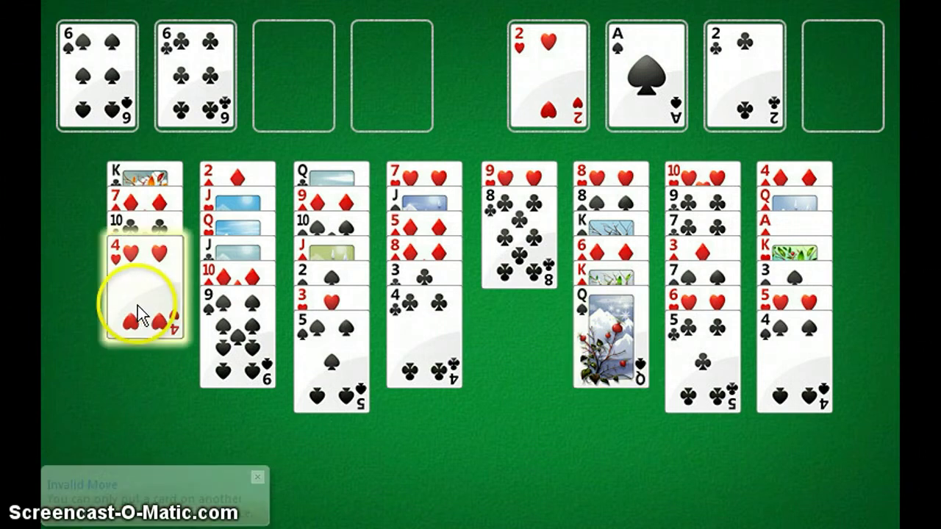
click(703, 361)
click(515, 209)
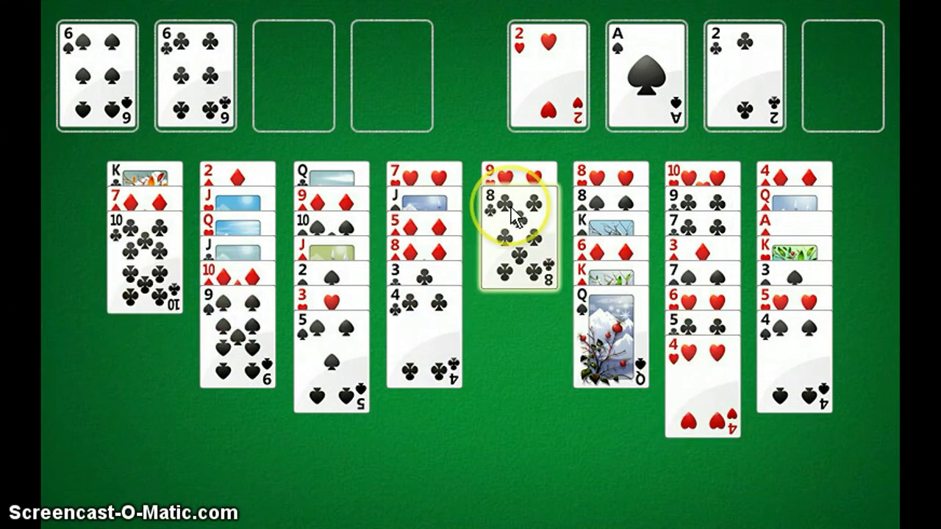
Step: Send the 8♣ and 9♥ to free cells and move the 10♣ into the empty column
click(513, 209)
click(120, 249)
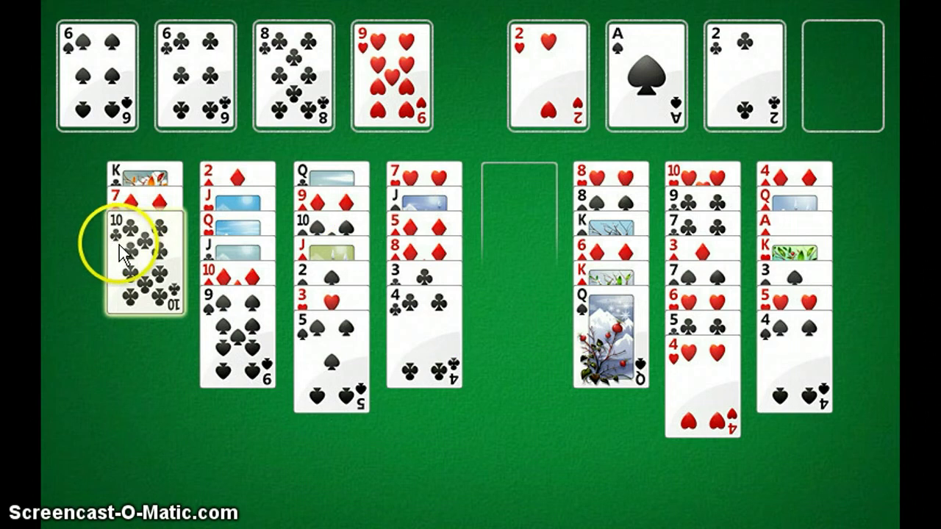
click(512, 216)
click(400, 84)
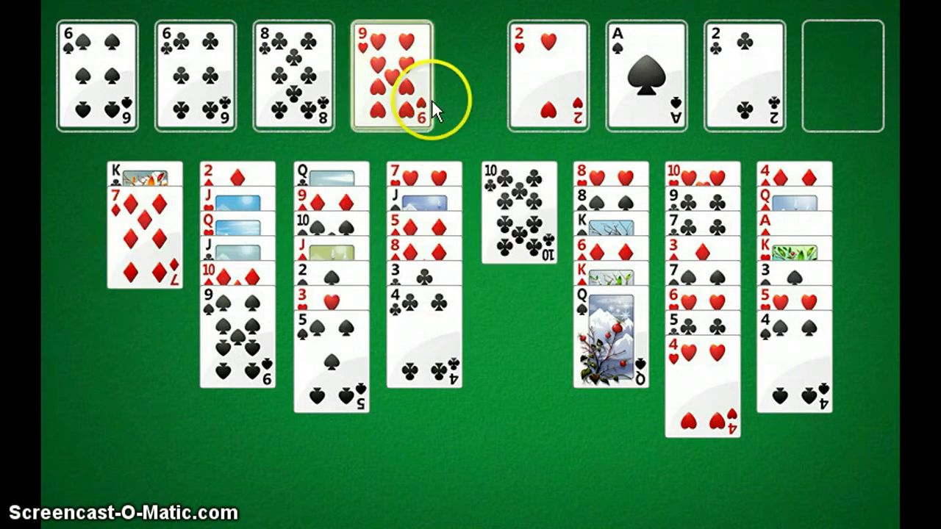
click(531, 212)
click(335, 88)
click(518, 210)
click(390, 81)
Step: Stack the 9♥, 8♣, 7♦ and 6♣ down onto the 10♣
click(522, 201)
click(320, 83)
click(500, 205)
click(154, 219)
click(489, 246)
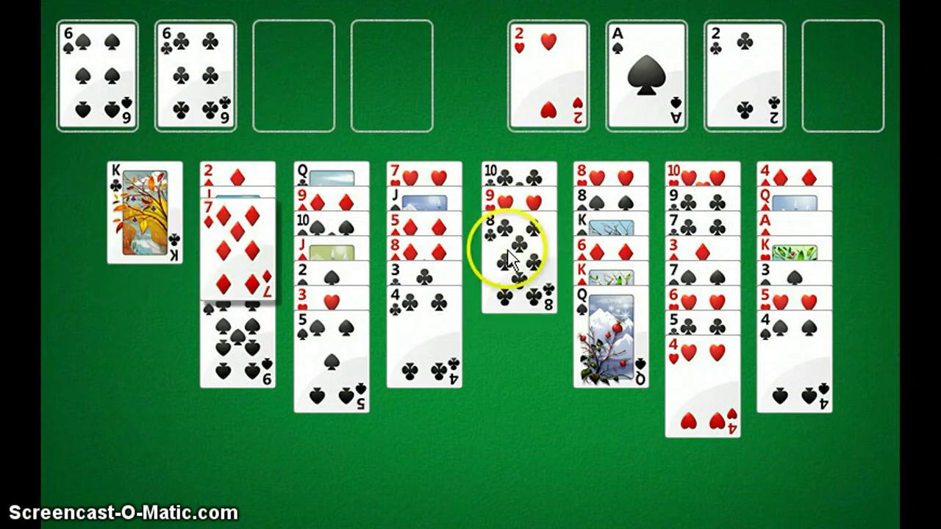
click(206, 88)
click(518, 265)
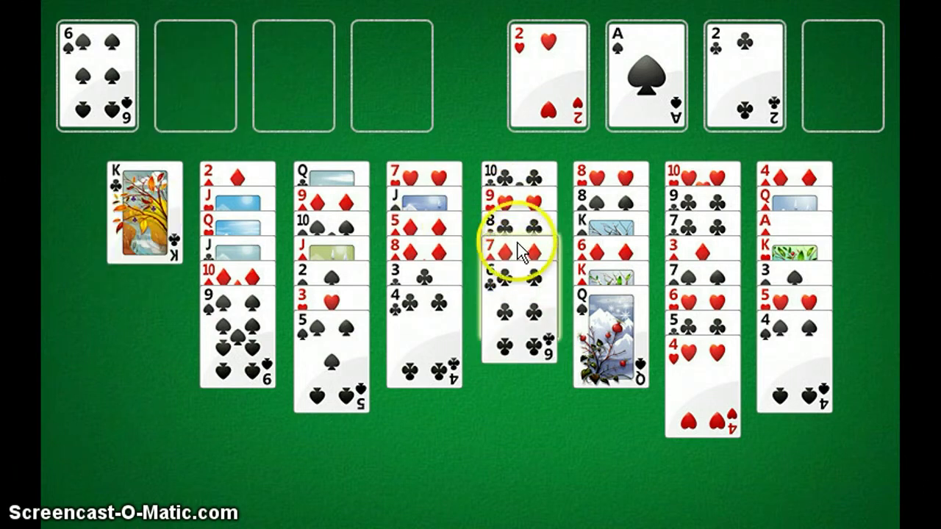
Step: Park the 4♣, then play the 3♣ and 4♣ onto the clubs foundation
double_click(406, 344)
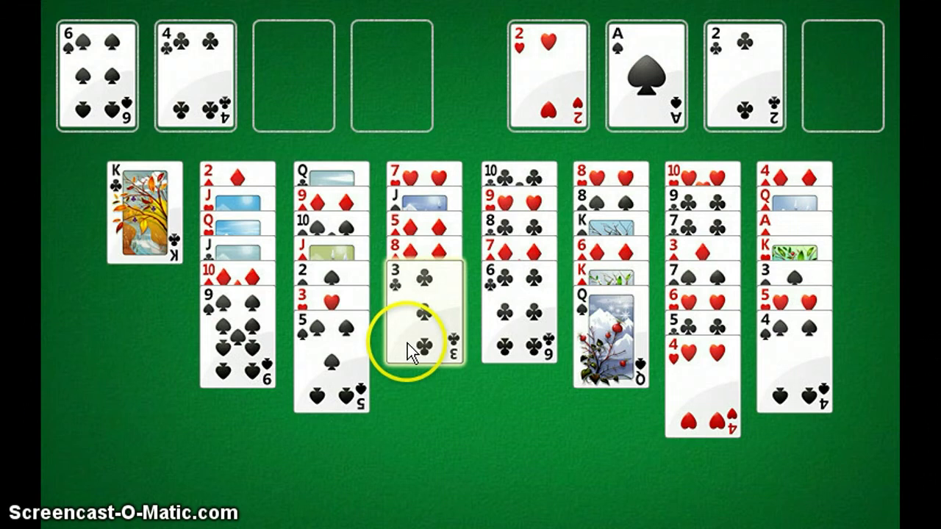
click(779, 103)
click(200, 41)
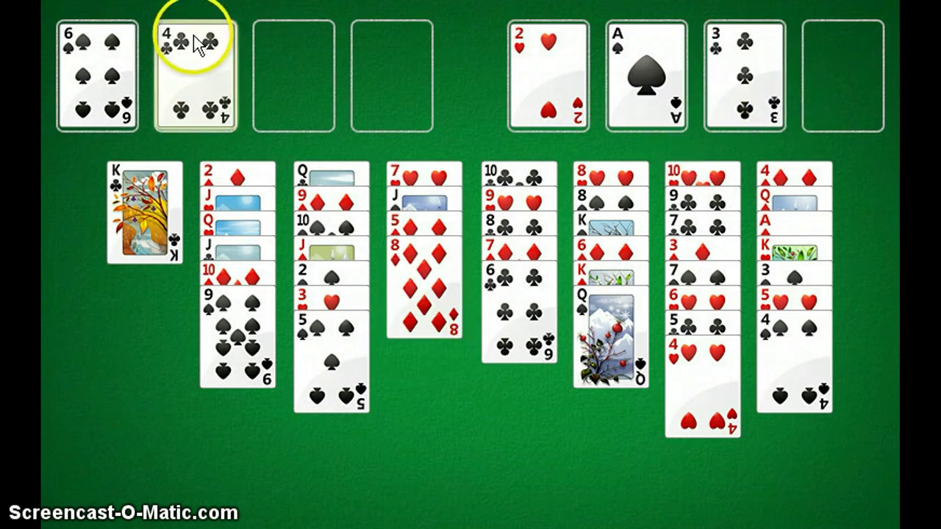
click(736, 81)
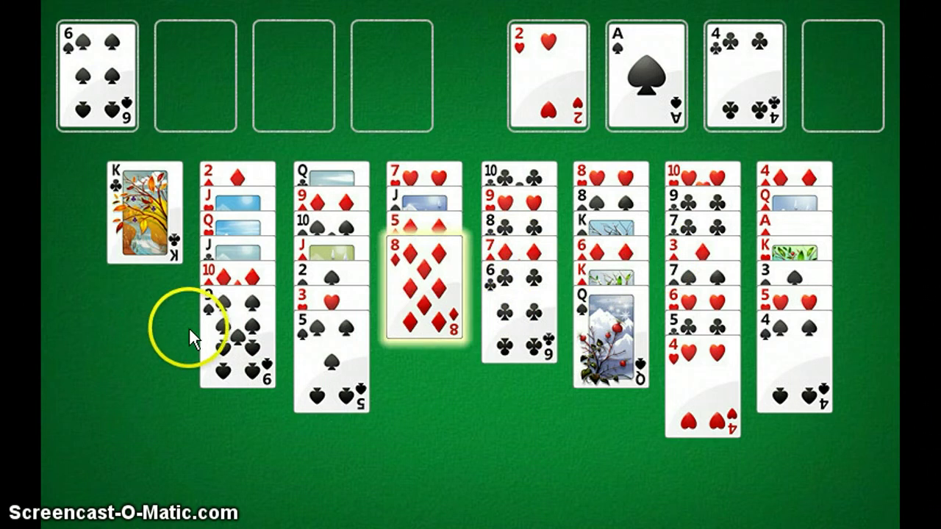
Step: Move the queen-to-nine run onto the K♣ and the 8♦ onto the 9♠
click(250, 237)
click(173, 221)
click(438, 283)
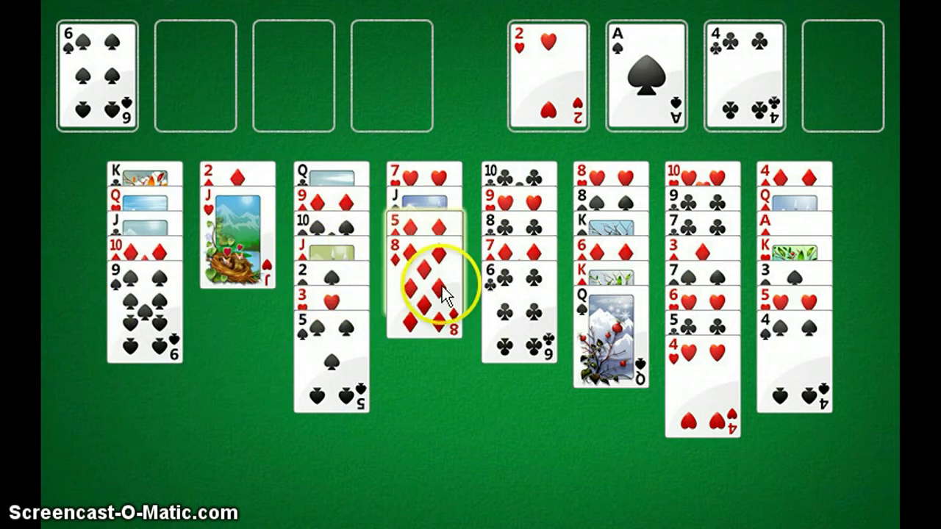
click(144, 297)
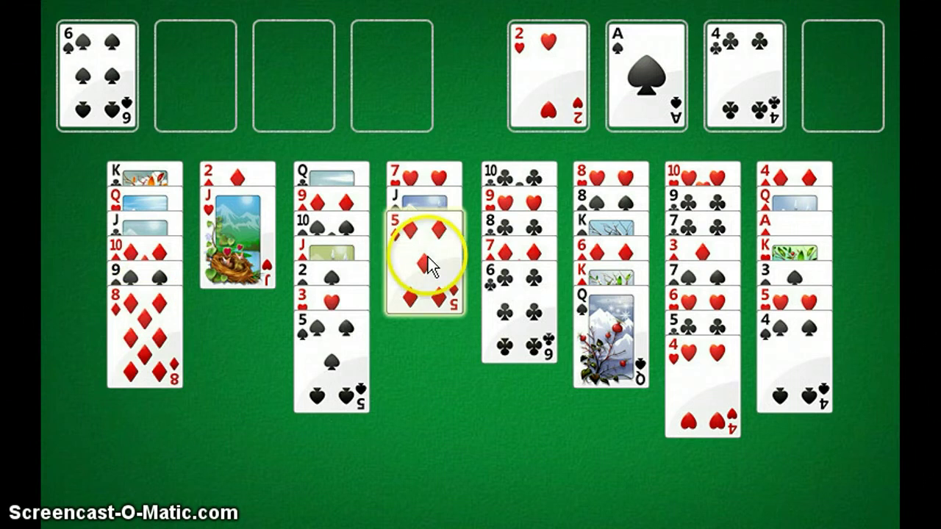
Step: Place the J♥ on column 6's Q♠ and the 5♦ on column 5's 6♣
click(248, 235)
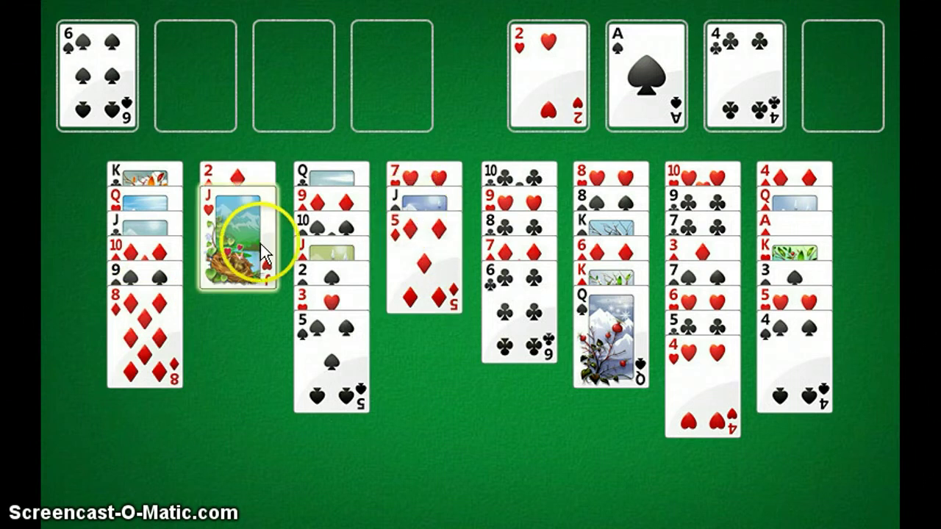
click(627, 330)
click(251, 203)
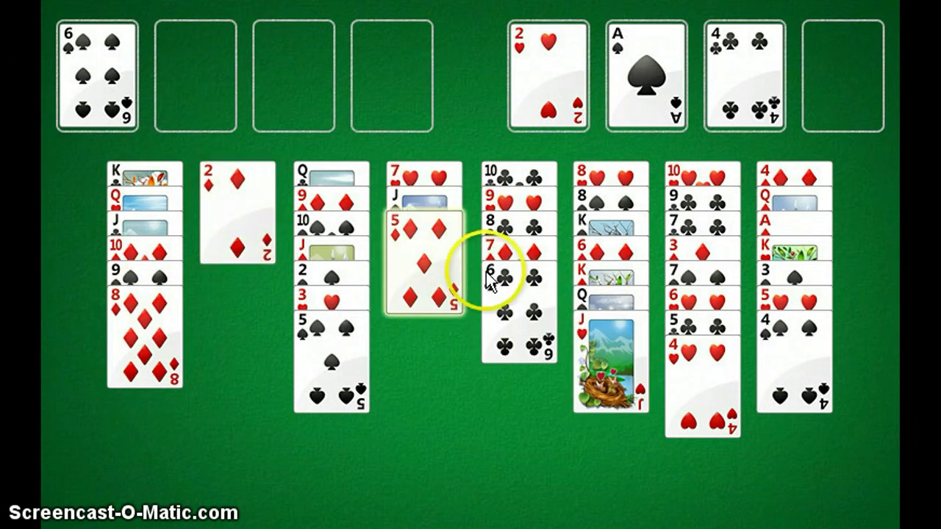
drag(438, 253, 525, 309)
Step: Send the J♠ to a free cell, then undo that move from the Game menu
click(409, 246)
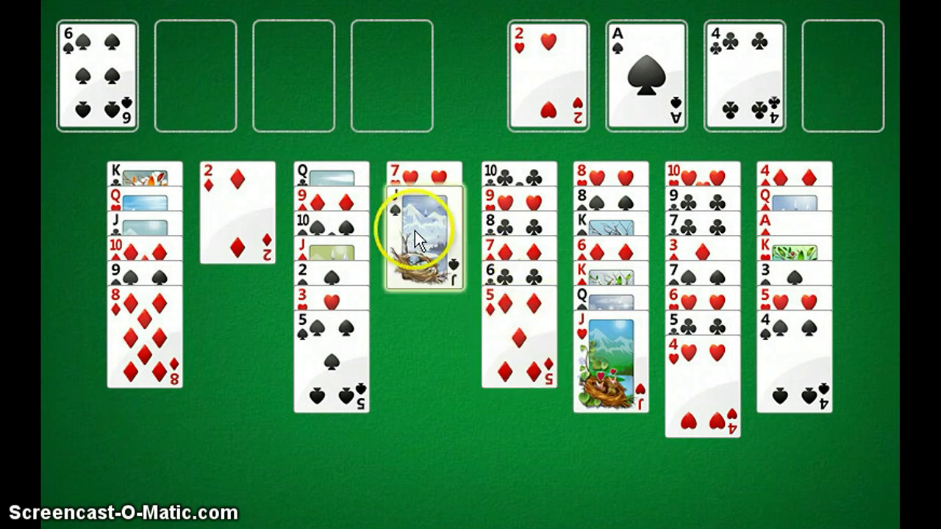
double_click(419, 229)
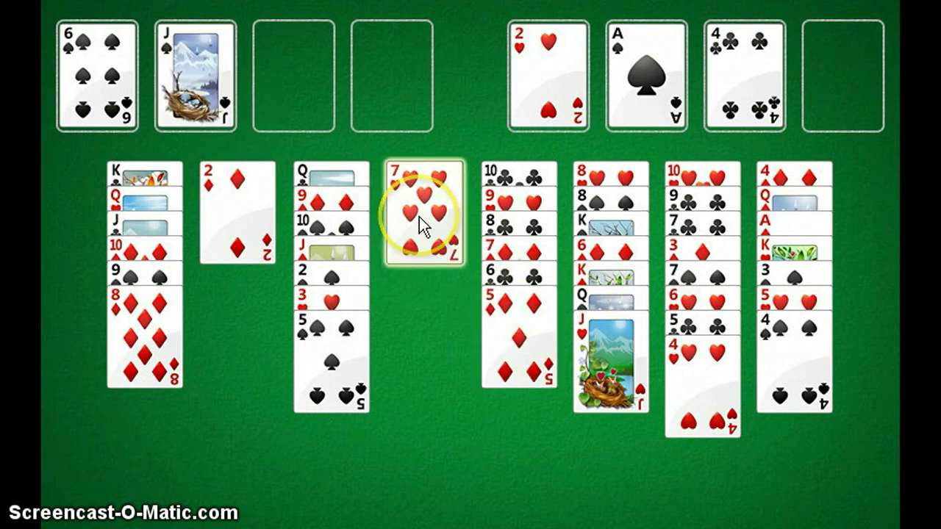
click(81, 1)
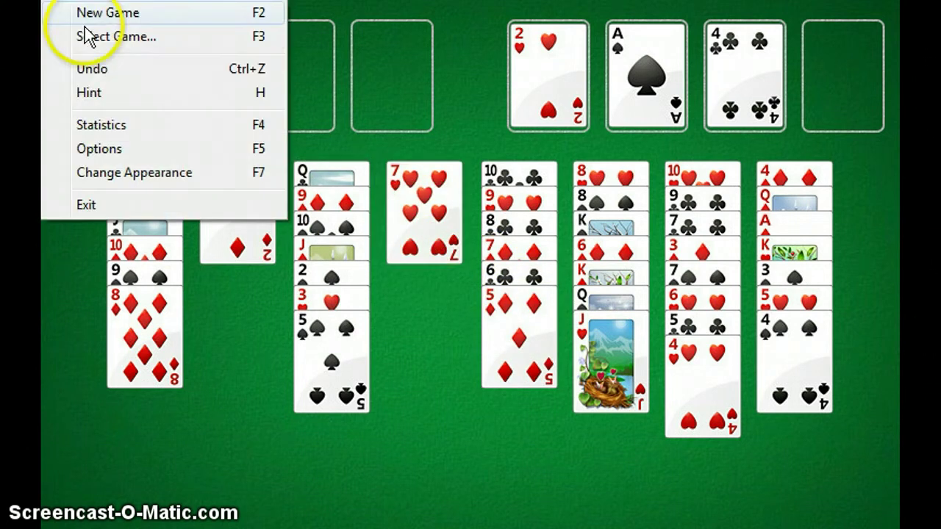
click(92, 69)
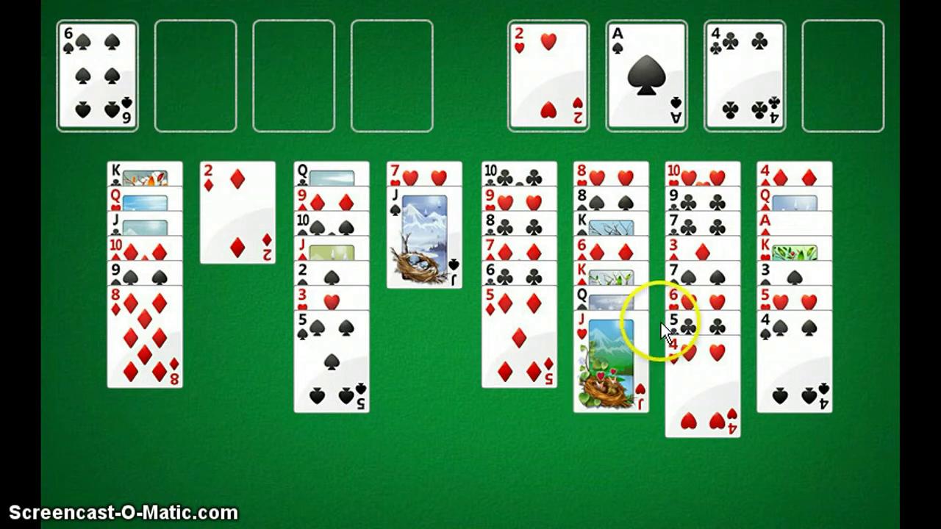
Step: Move the 7♠–4♥ run onto the 8♦, then move the 4♠ and 3♦ onto the 5♦
click(687, 285)
click(156, 313)
click(705, 254)
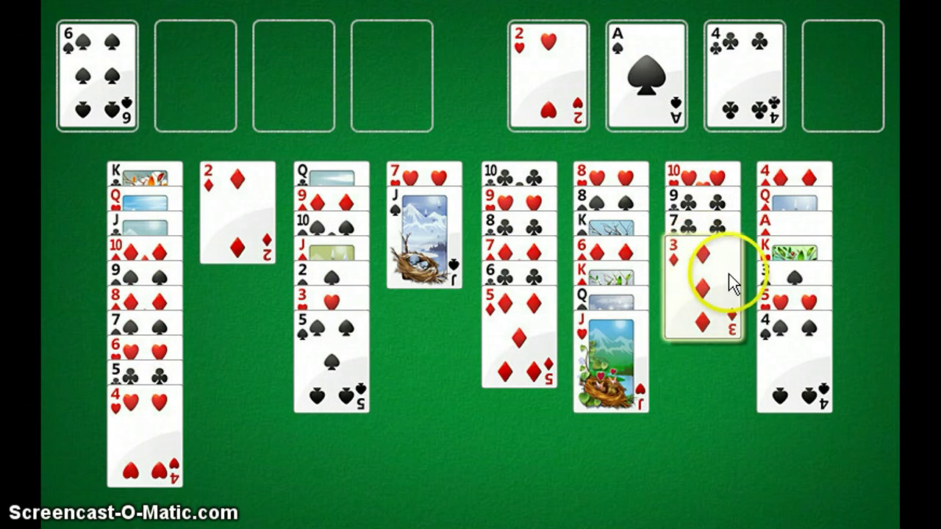
click(811, 356)
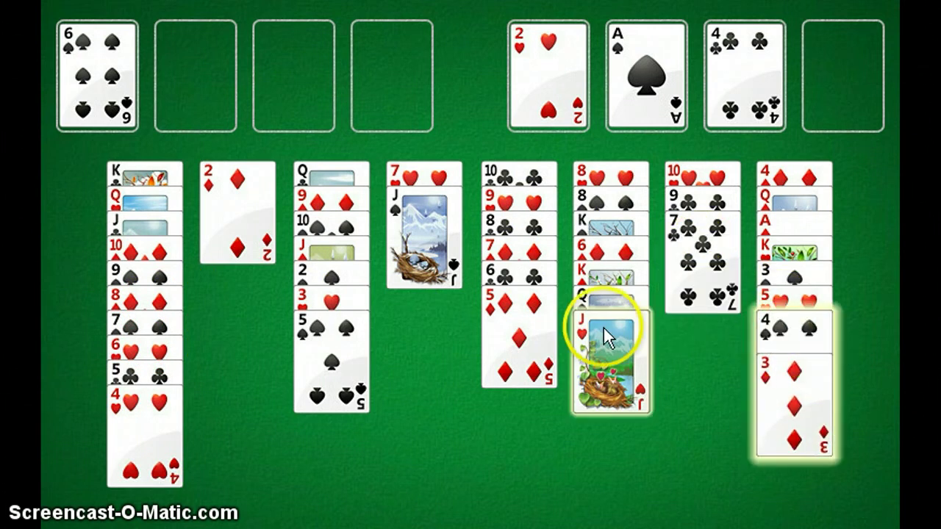
click(529, 333)
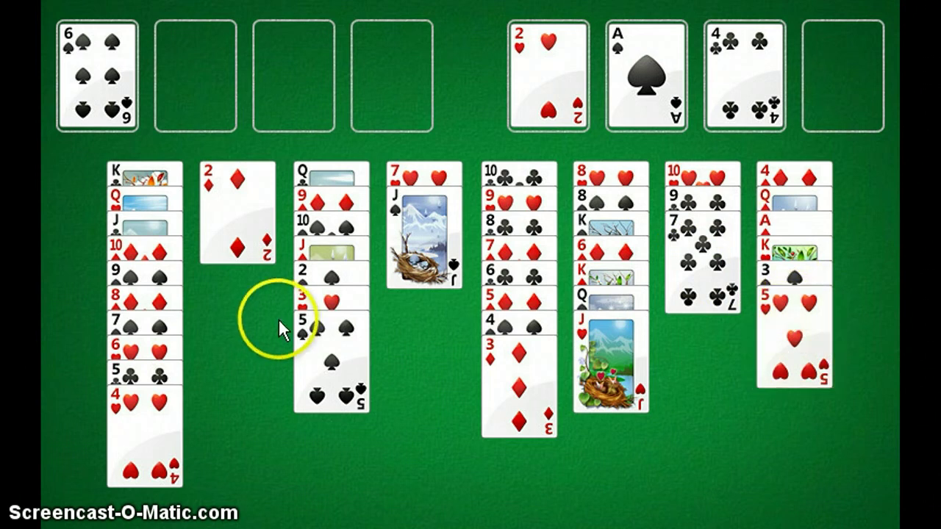
Step: Park the 5♠ and J♦, play the 3♥ up, and stack 10♠ and 9♦ on the J♥
double_click(329, 333)
click(331, 338)
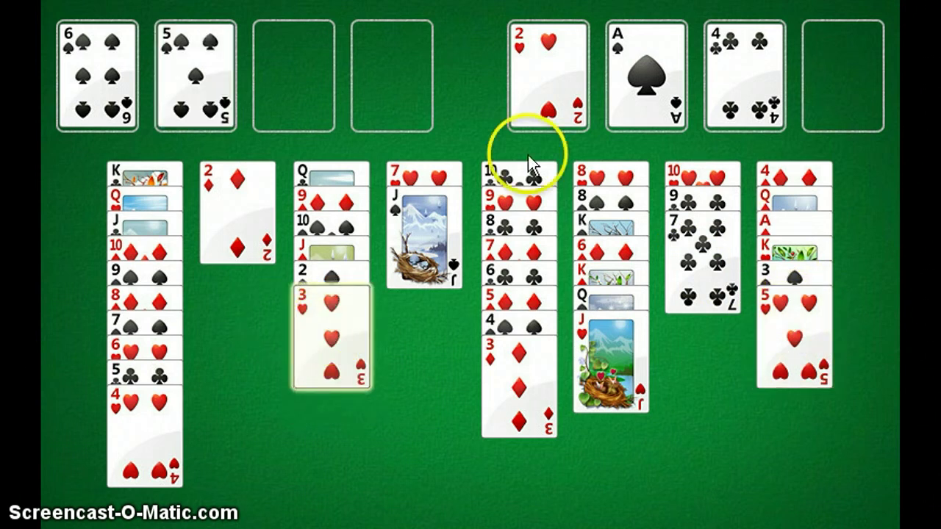
click(563, 70)
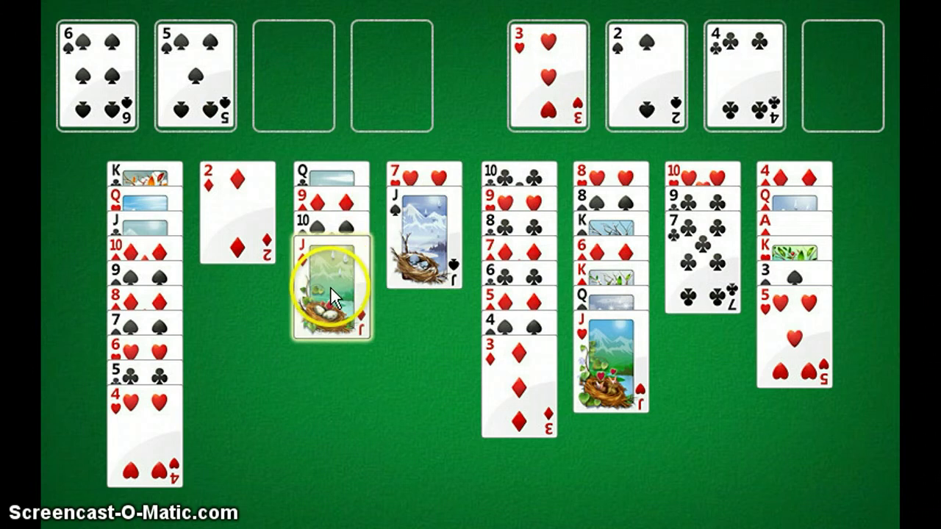
double_click(347, 282)
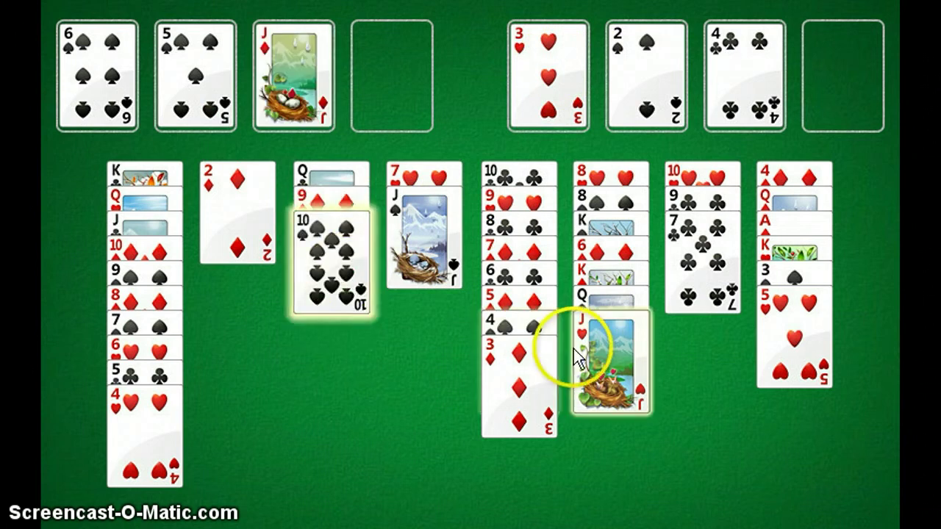
click(615, 358)
click(344, 242)
click(594, 403)
click(294, 74)
Step: Move the J♦ onto the Q♣ and the 10♠–9♦ onto the J♦
click(324, 217)
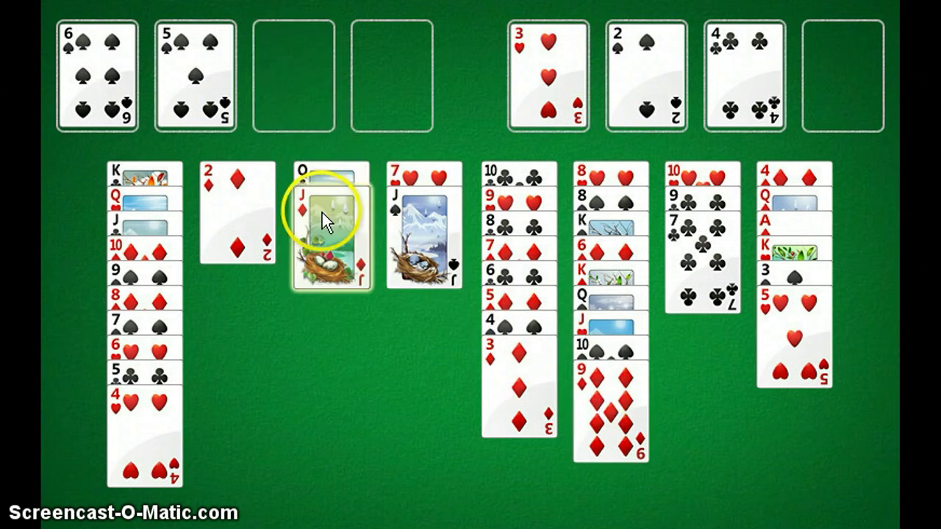
click(716, 261)
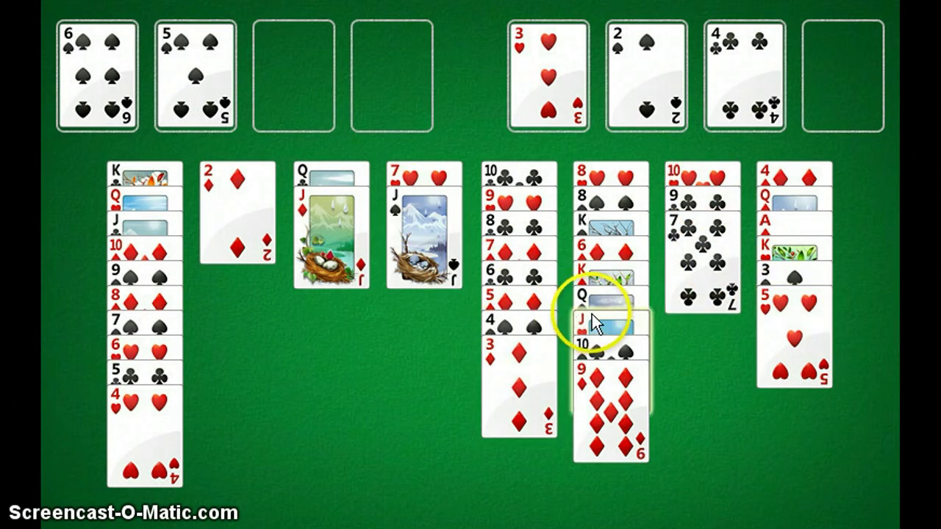
drag(577, 323, 630, 294)
click(336, 230)
click(224, 217)
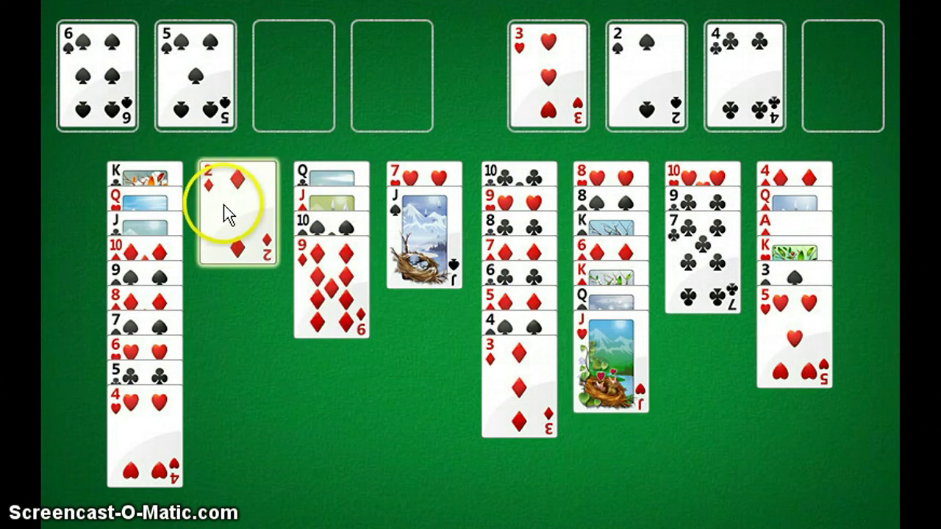
Step: Park the 5♥ and 3♦ in free cells and play the 3♠ to the spades foundation
click(822, 339)
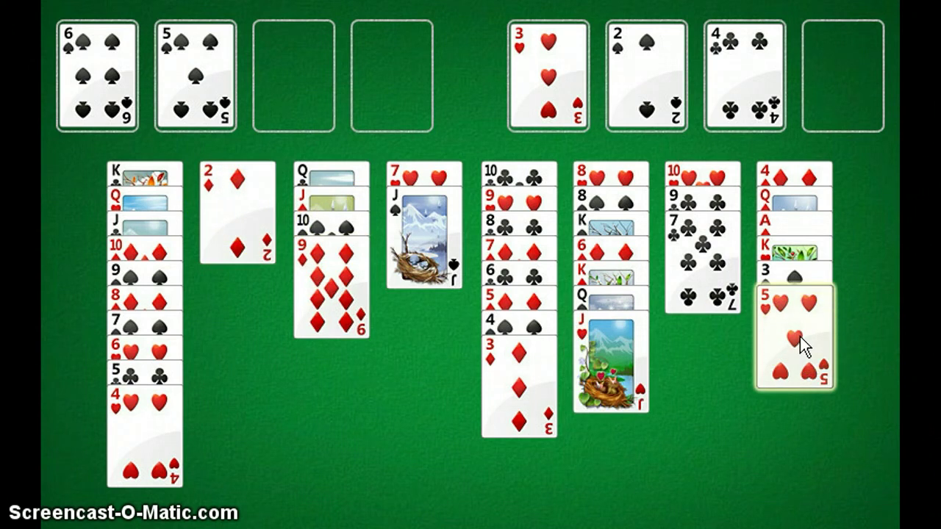
double_click(798, 342)
click(520, 369)
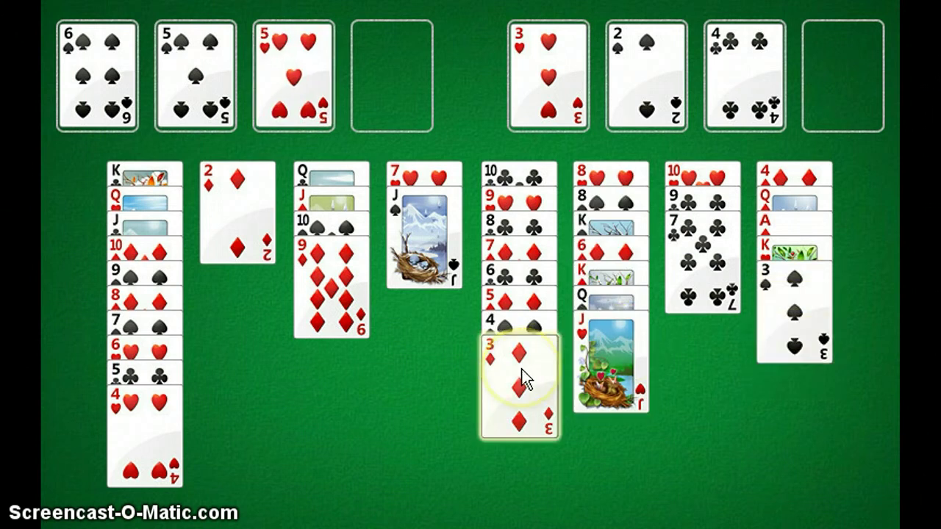
double_click(524, 379)
click(815, 311)
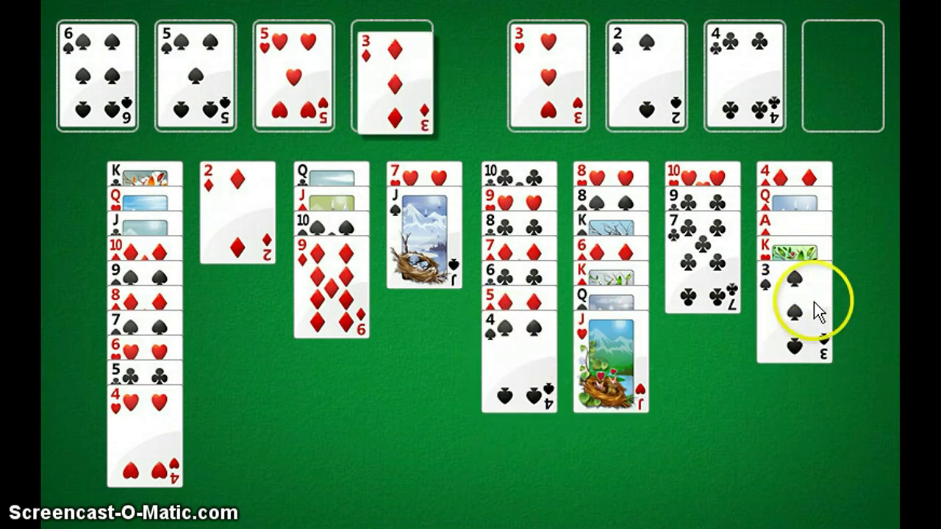
click(675, 126)
click(525, 389)
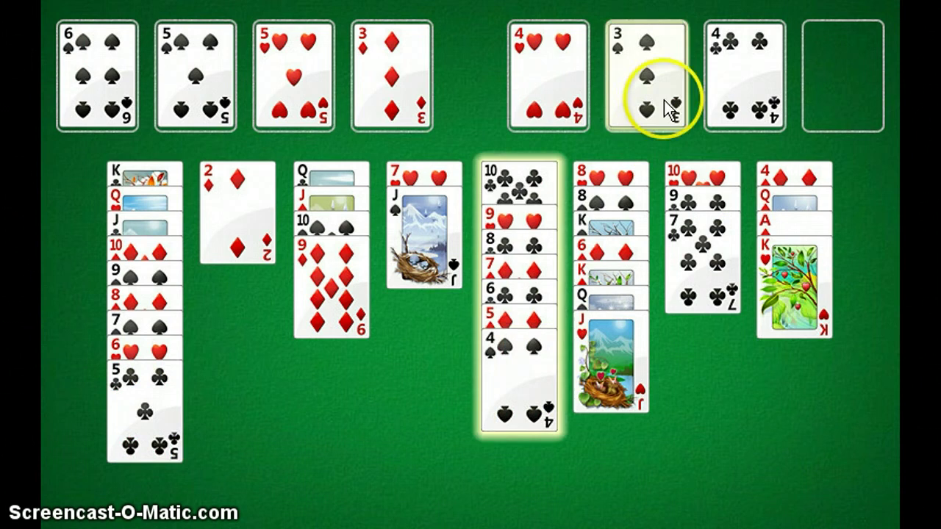
Step: Play the 3♠, 4♠ and 5♠ onto the spades foundation
click(624, 200)
double_click(544, 332)
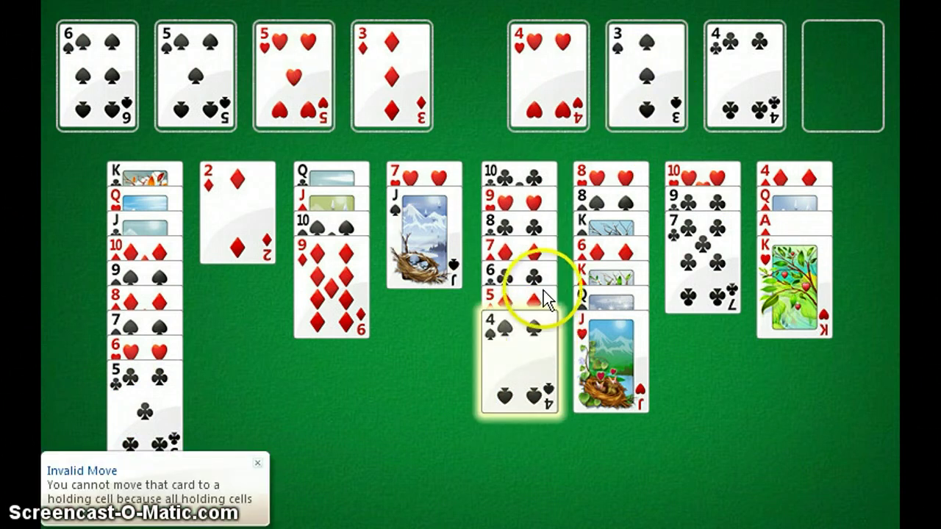
click(634, 99)
click(202, 80)
click(650, 74)
click(791, 290)
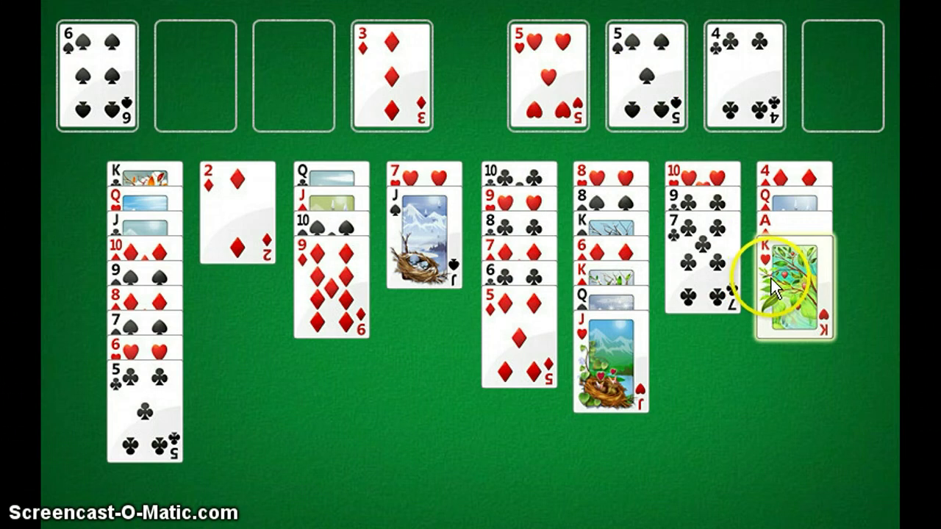
Step: Move the K♥ to a free cell, the Q♦ to the empty second column, and the J♠ onto it
click(772, 277)
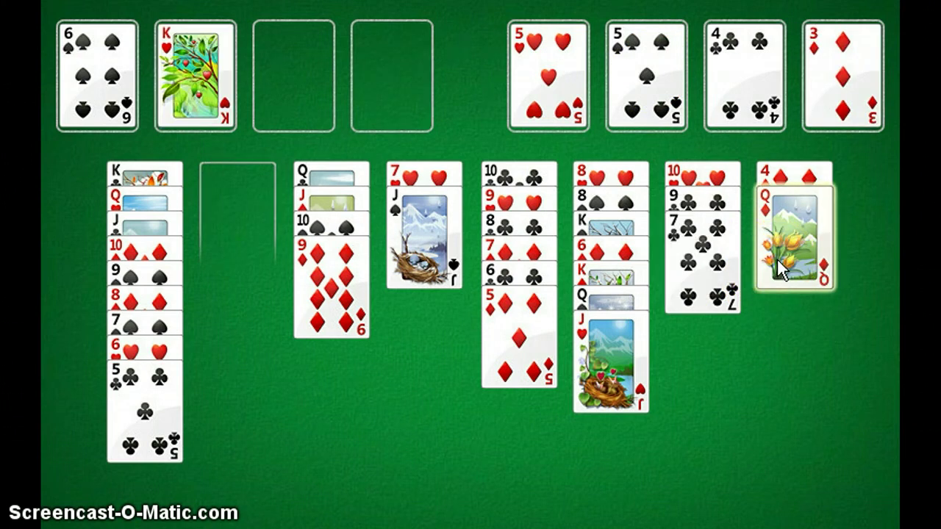
click(215, 234)
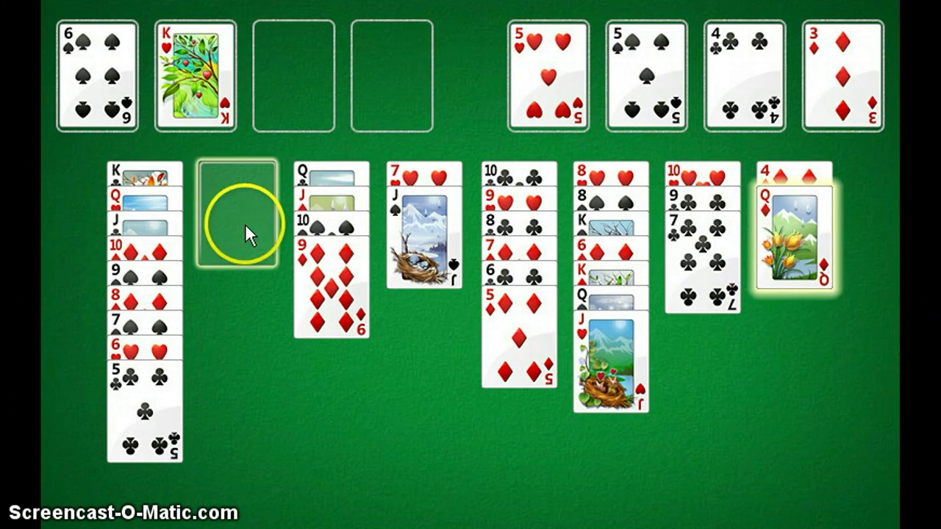
click(441, 217)
click(256, 238)
click(601, 272)
Step: Move the king-queen-jack stack to the eighth column and the K♠ to an empty column to auto-finish
click(767, 228)
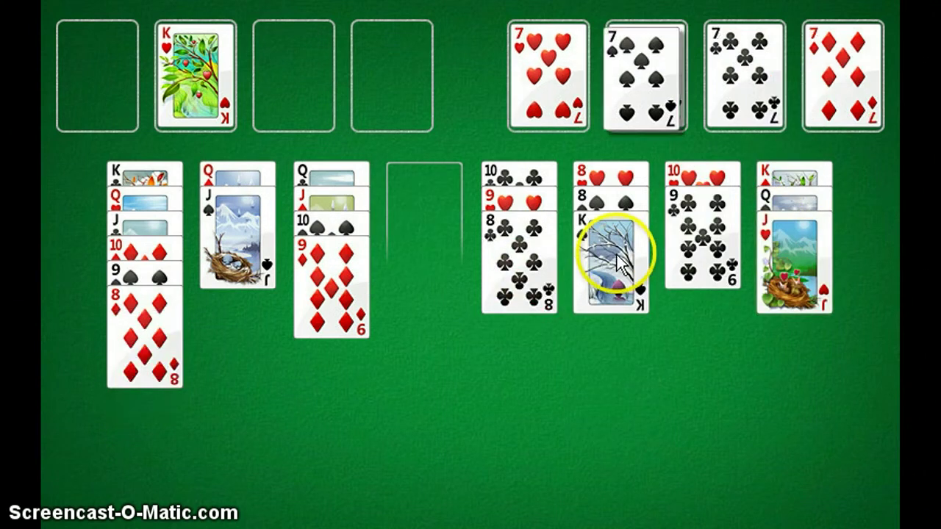
click(610, 250)
click(416, 220)
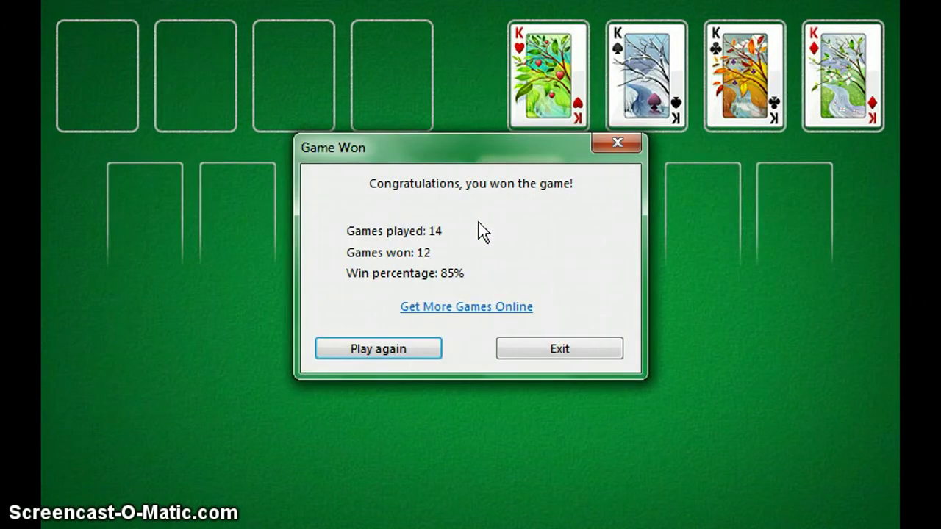
click(430, 471)
click(720, 461)
click(460, 489)
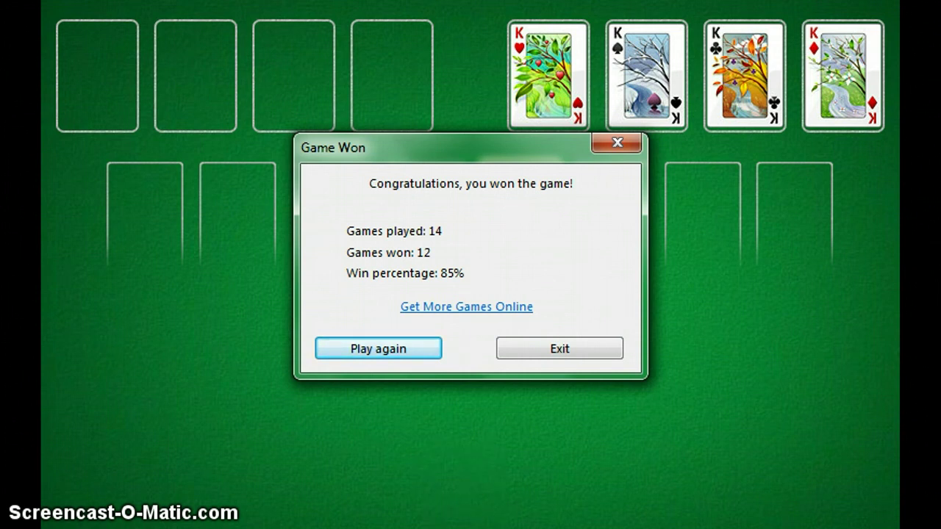